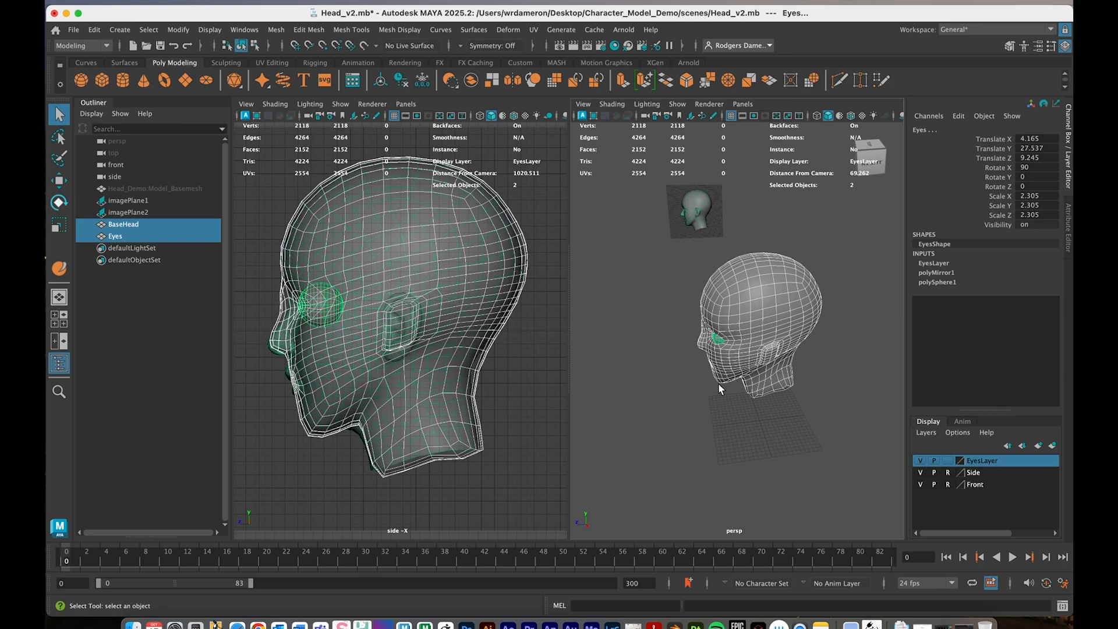
Step: Turn on smooth mesh preview for both the BaseHead and Eyes meshes
left_click_drag(718, 383, 763, 378, "alt")
right_click_drag(685, 353, 799, 386, "alt")
left_click_drag(799, 386, 824, 409, "alt")
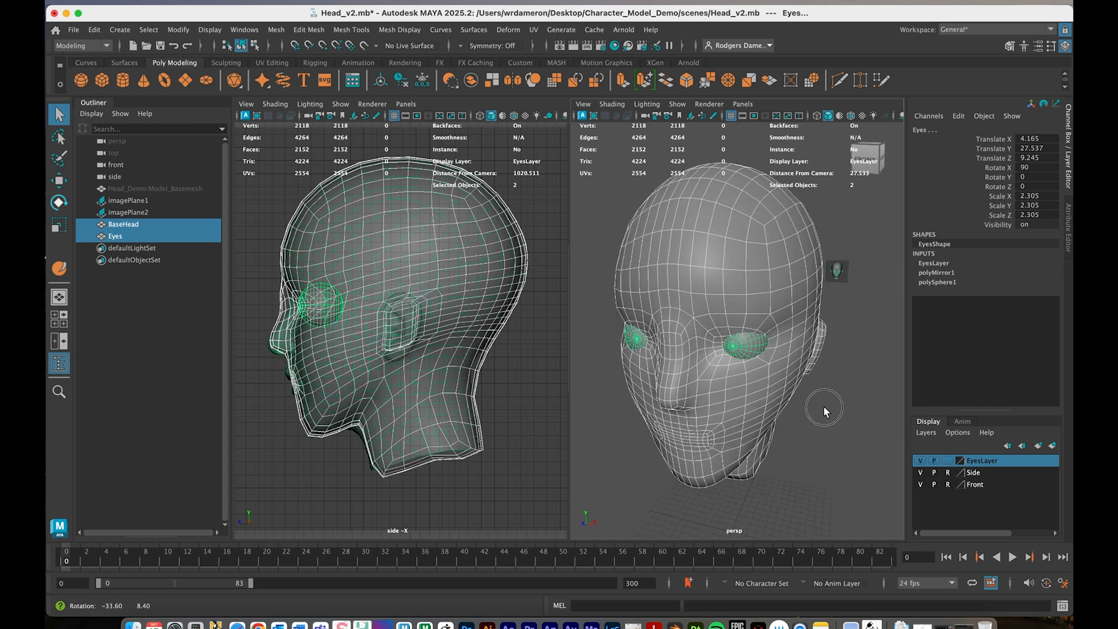
left_click(821, 399)
left_click(747, 335)
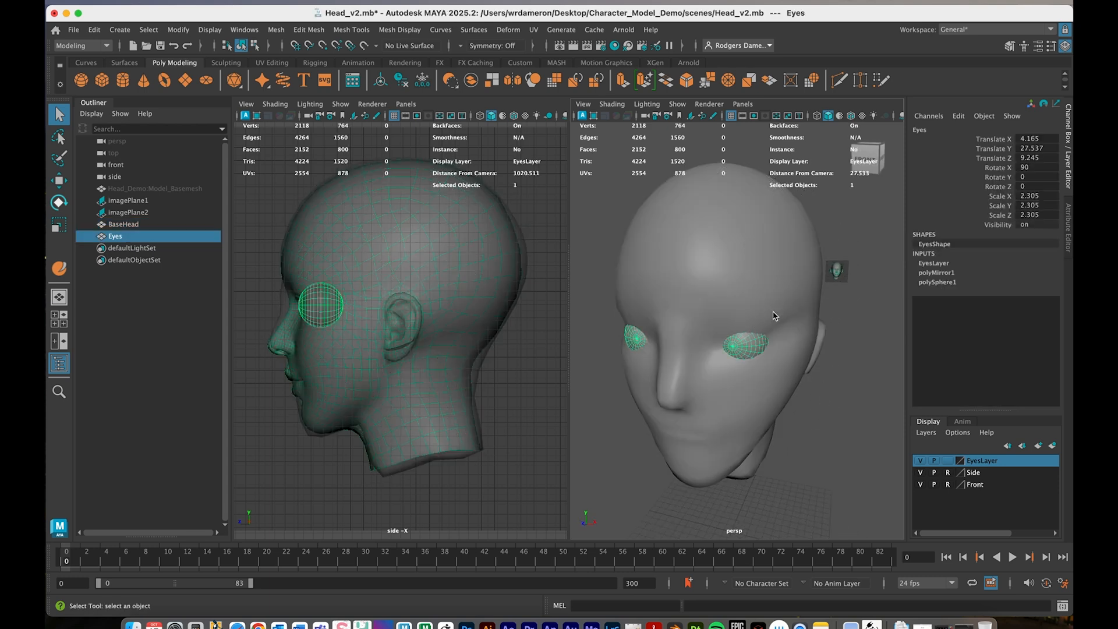
left_click_drag(758, 382, 755, 382, "alt")
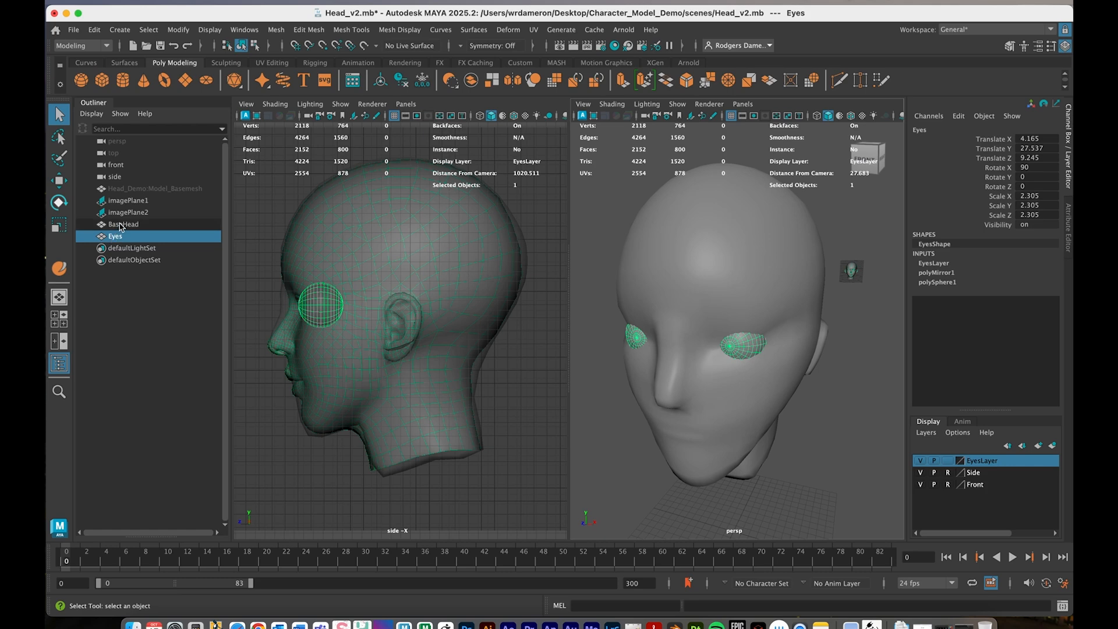
left_click(154, 224, "ctrl")
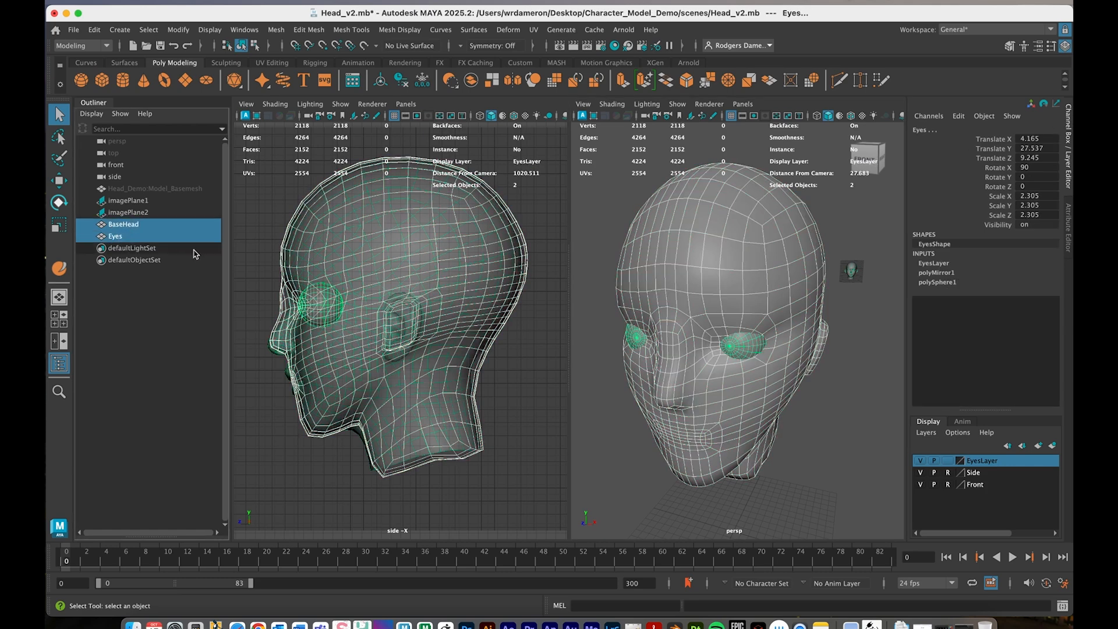
key("3")
left_click(859, 453)
Step: Try the reference display mode on EyesLayer and test picking the eyes in the perspective view
left_click(743, 350)
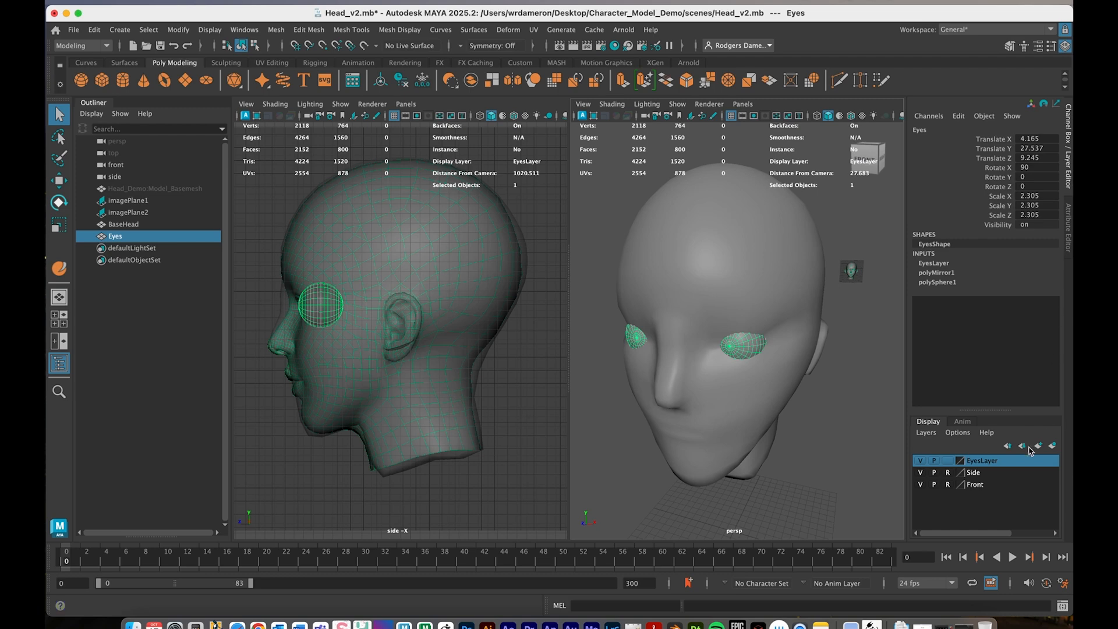
left_click(947, 461)
left_click(947, 460)
left_click(804, 434)
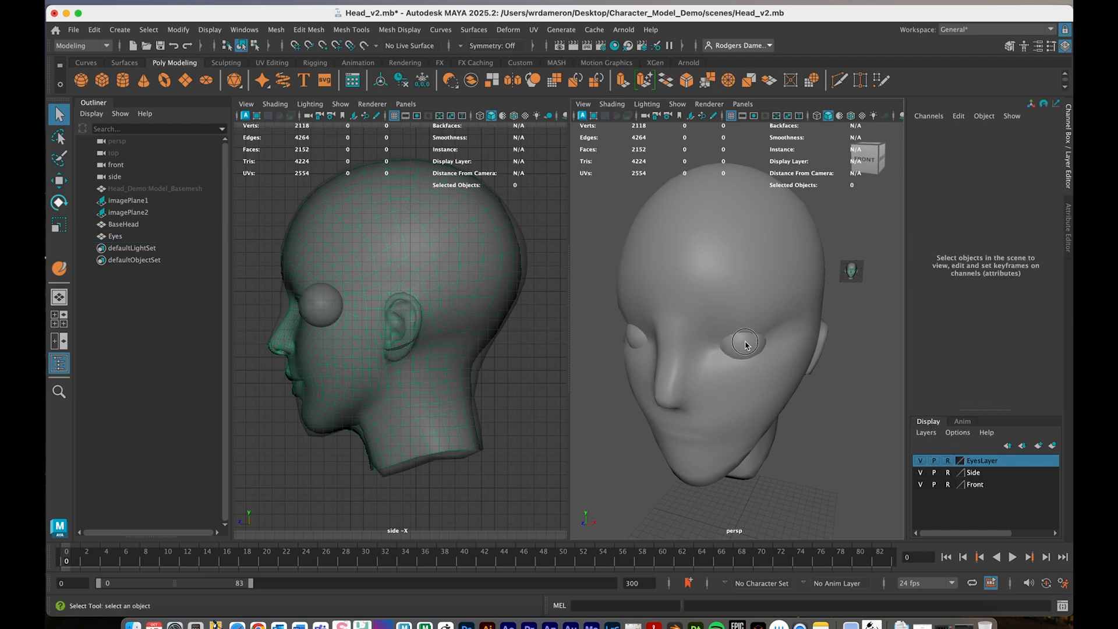
left_click(745, 342)
left_click(949, 463)
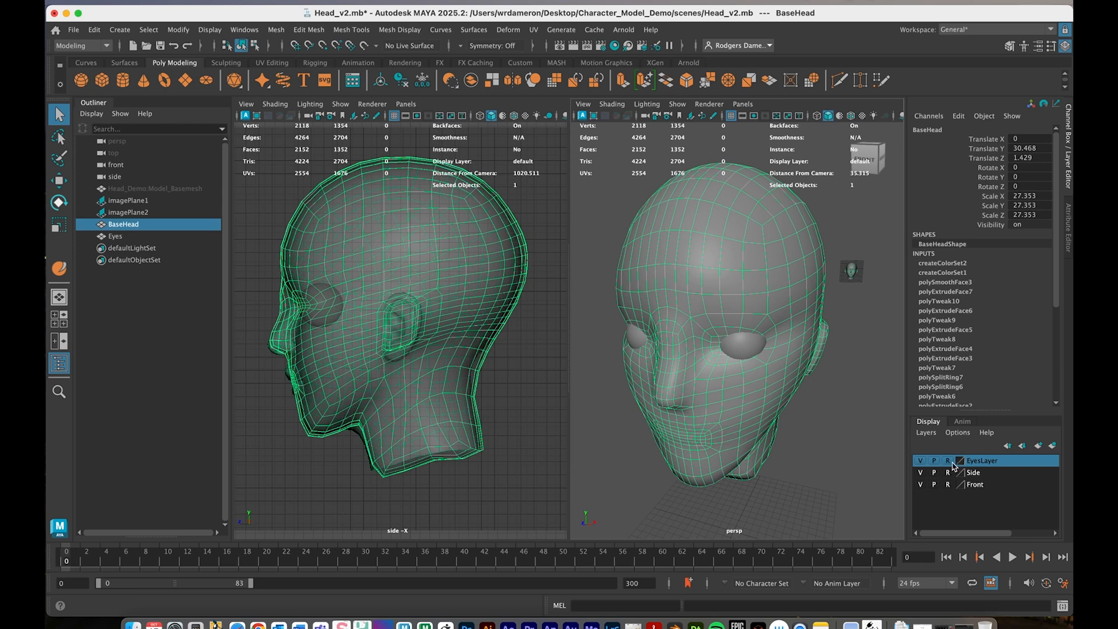
left_click(795, 450)
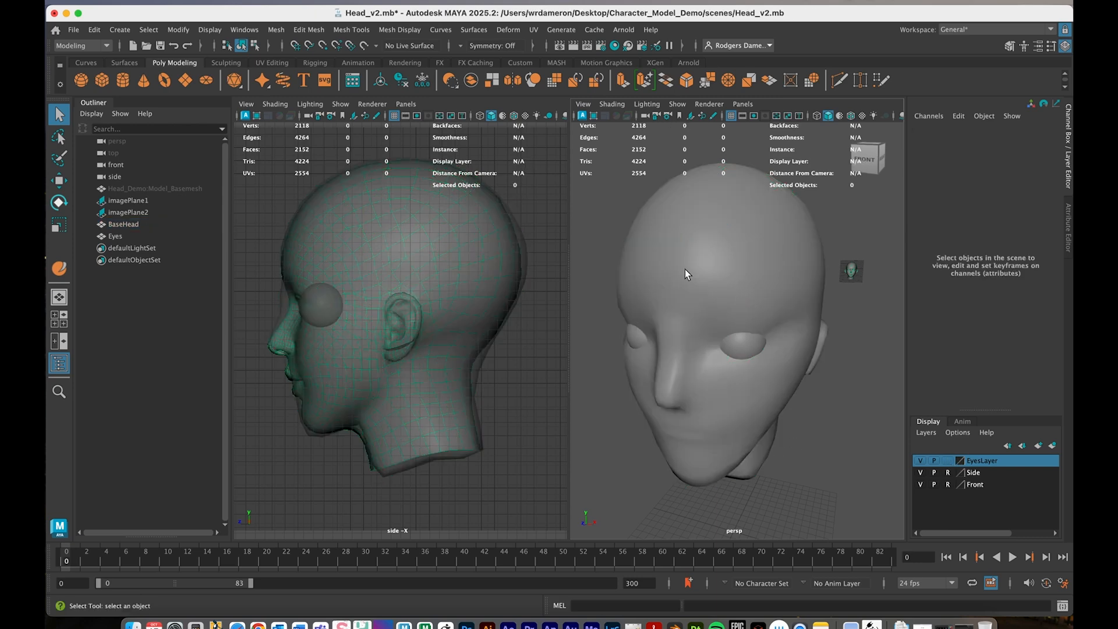
Step: Send the BaseHead and Eyes meshes to Mudbox, keeping the BaseHead mesh despite its incomplete UV set
left_click_drag(616, 270, 827, 479)
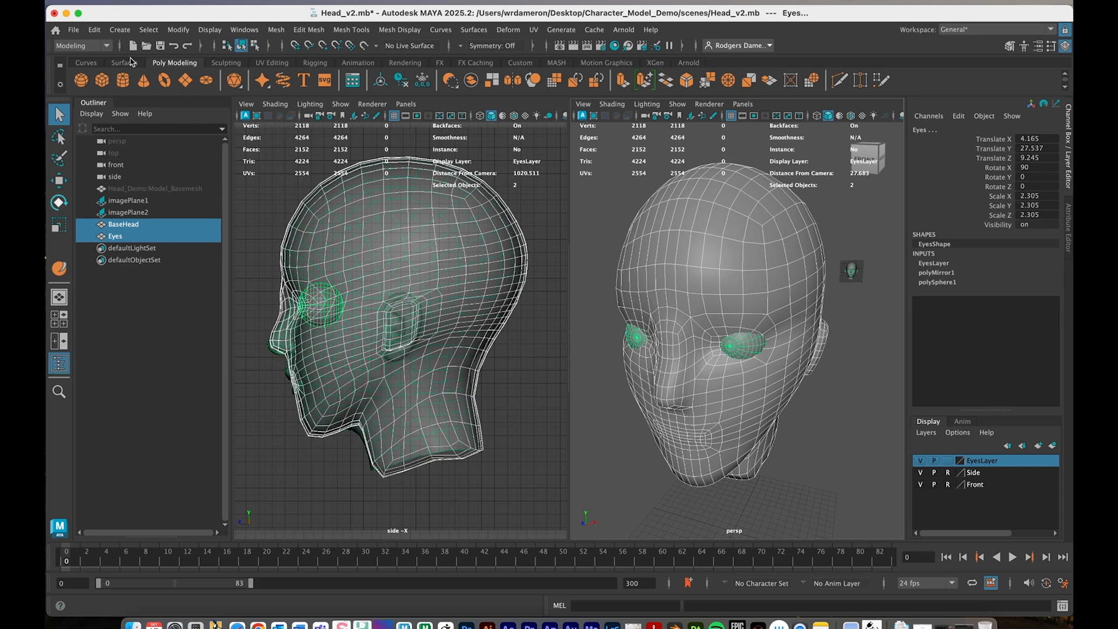
left_click(74, 31)
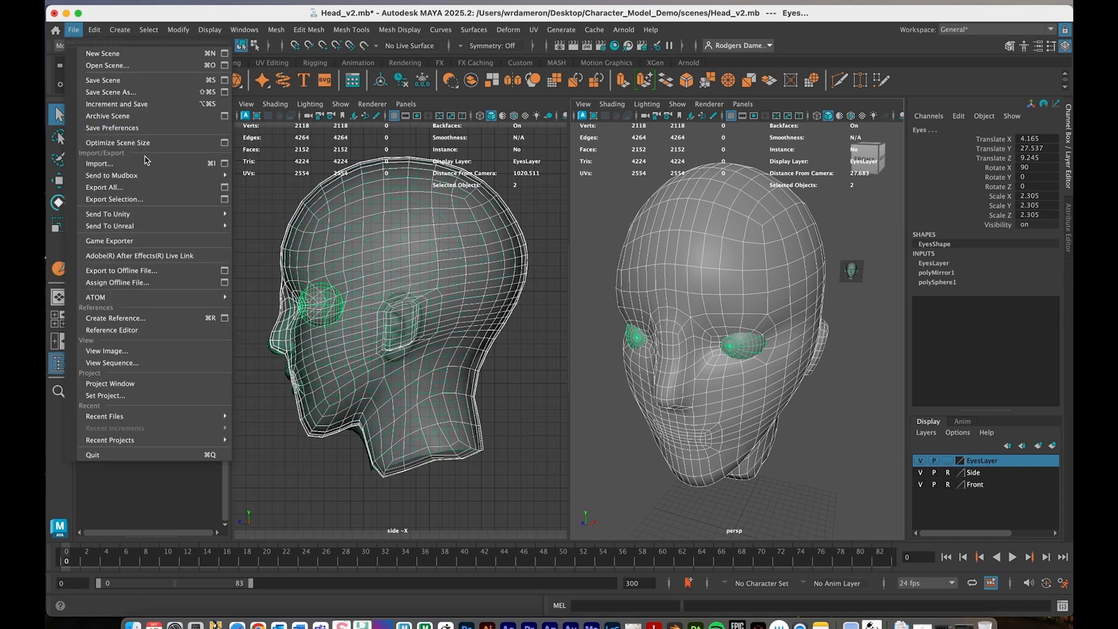
mouse_move(148, 175)
left_click(319, 181)
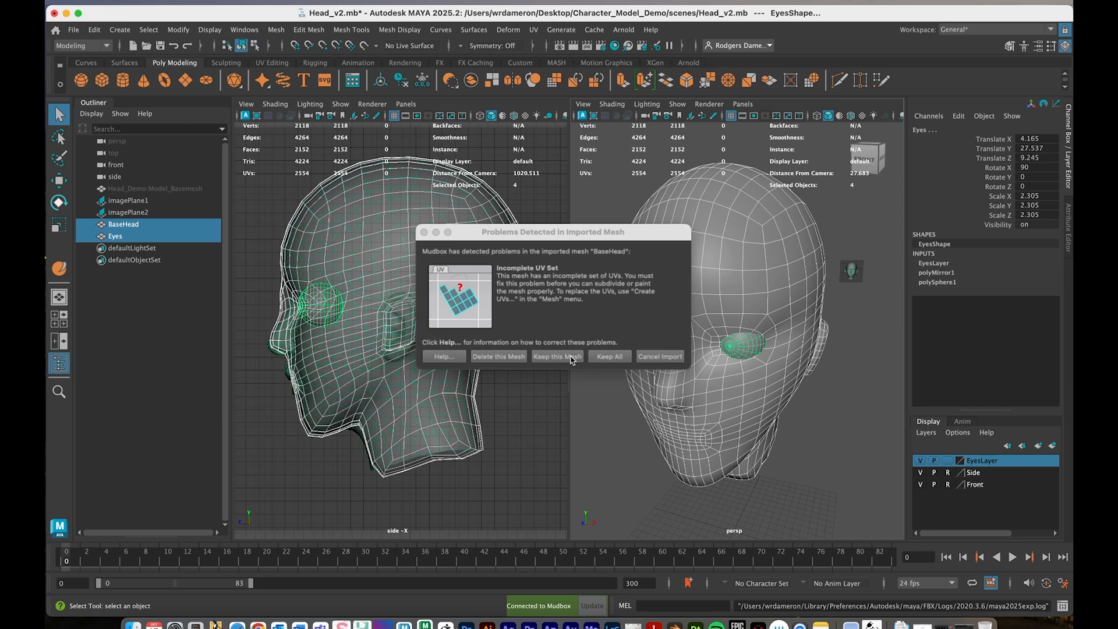
left_click(548, 358)
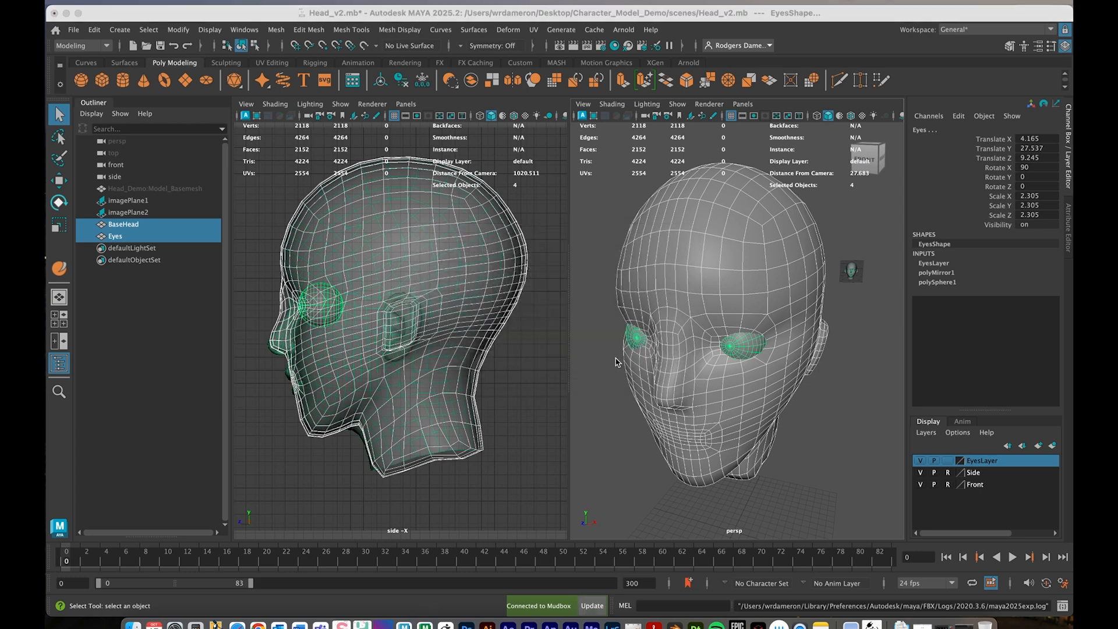
Step: Switch to Mudbox and examine the imported head from farther away
left_click(962, 621)
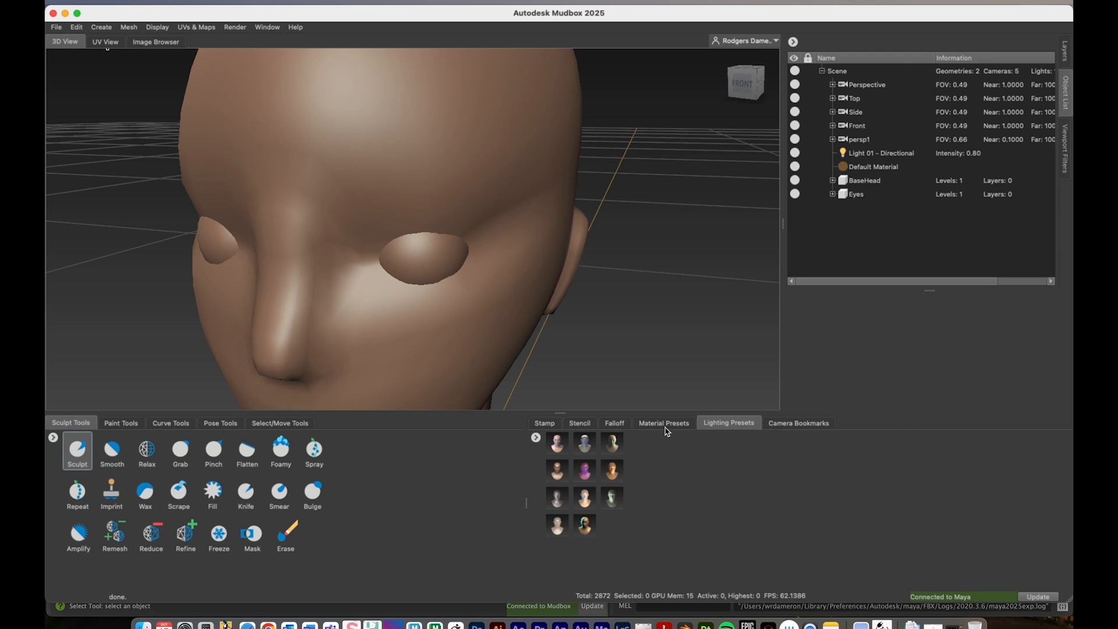
right_click_drag(606, 276, 288, 269, "alt")
mouse_move(288, 269)
left_mouse_down("alt")
mouse_move(259, 272)
mouse_move(280, 249)
left_mouse_up("alt")
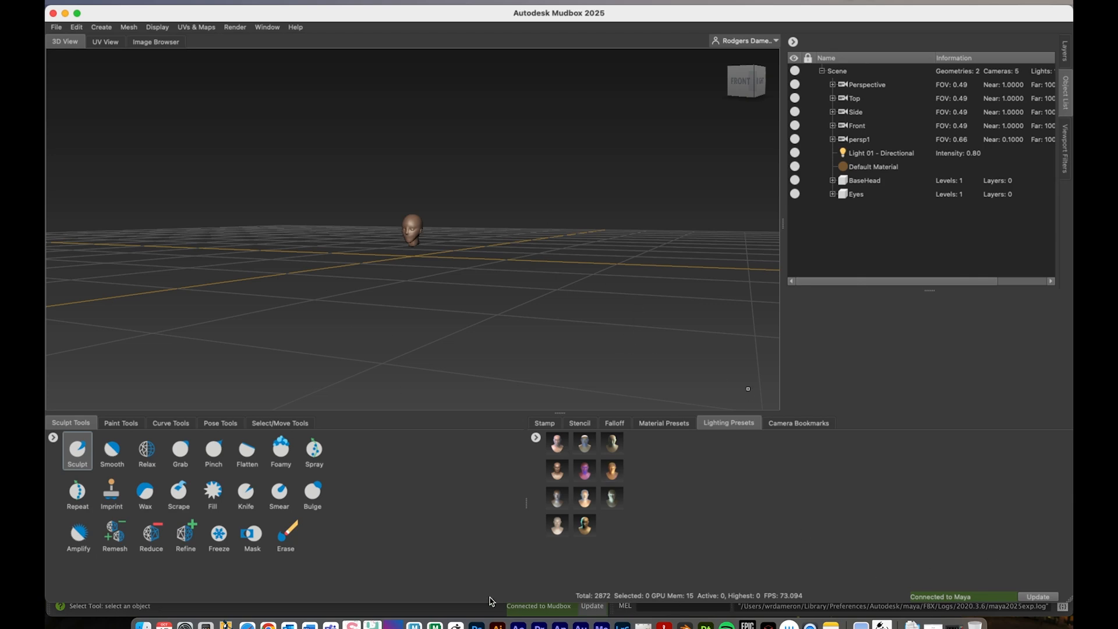
Step: Switch to Maya and choose FBX export as the Export Selection file type, closing the options without exporting
left_click(400, 616)
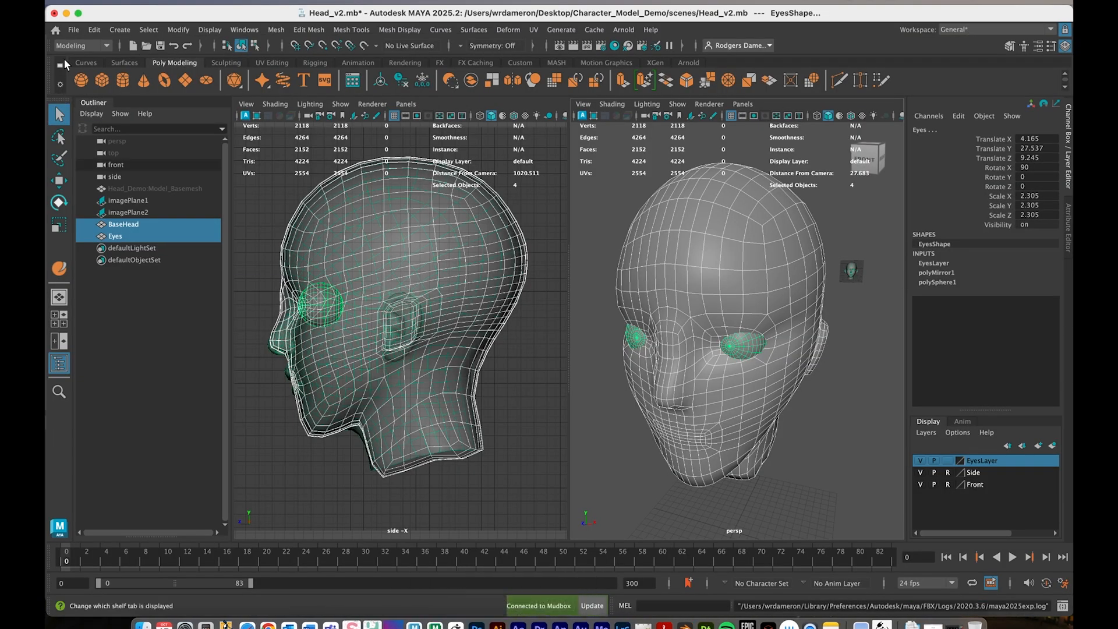
left_click(75, 30)
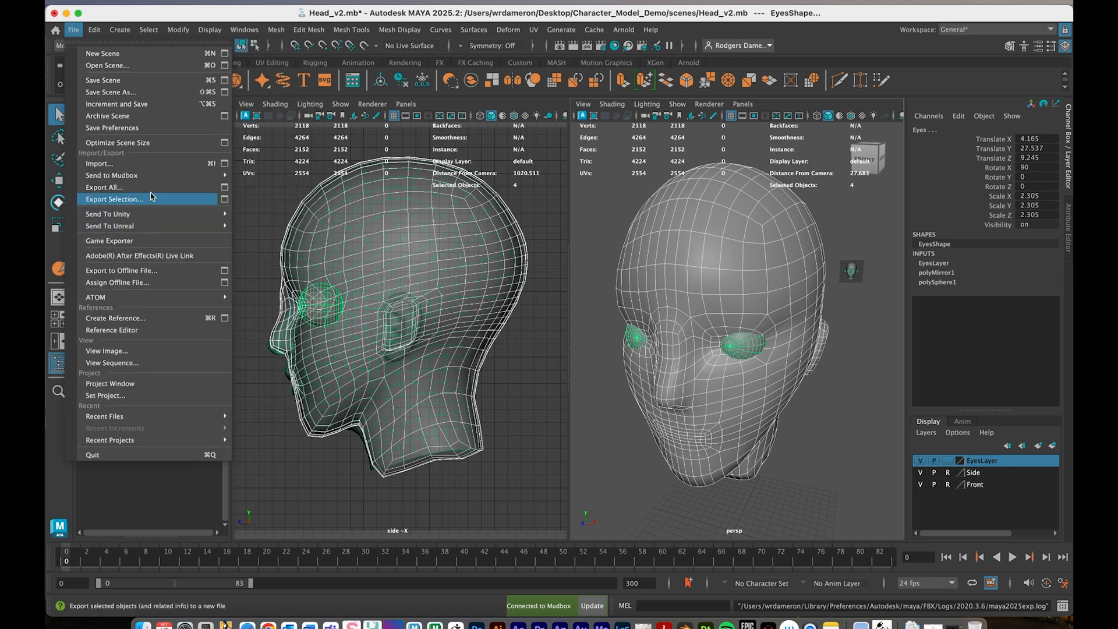
left_click(224, 199)
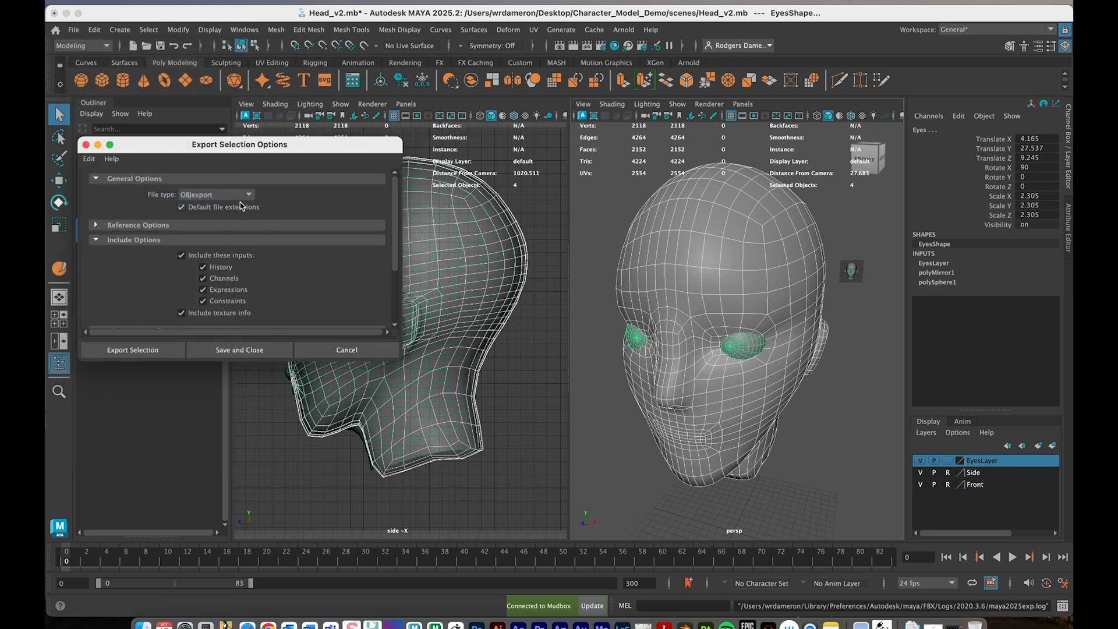
left_click(247, 195)
left_click_drag(250, 262, 254, 181)
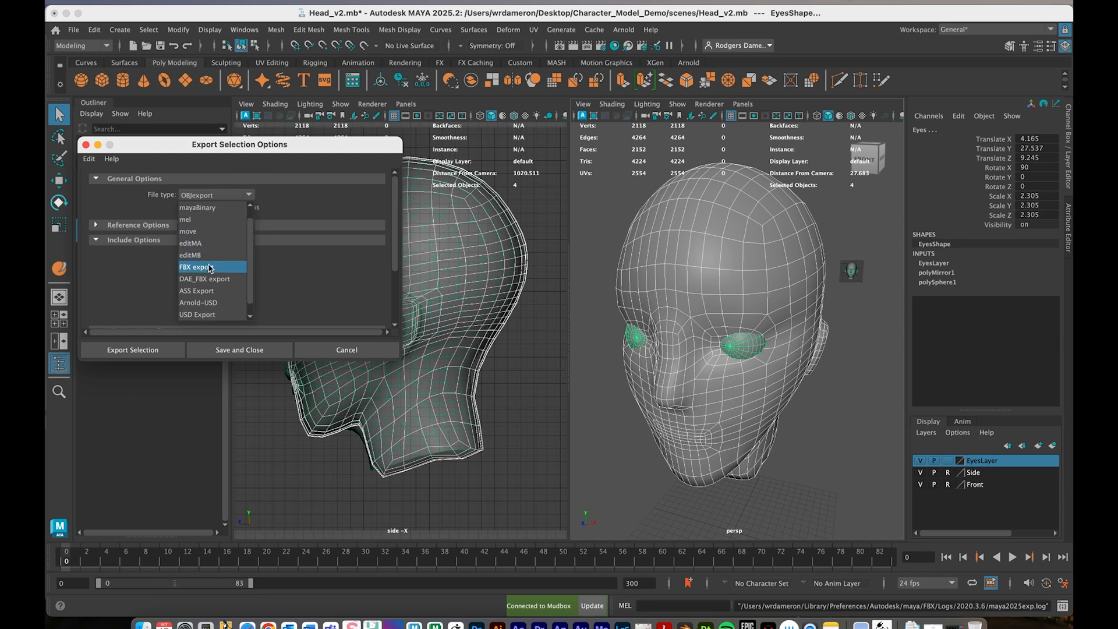
left_click(213, 266)
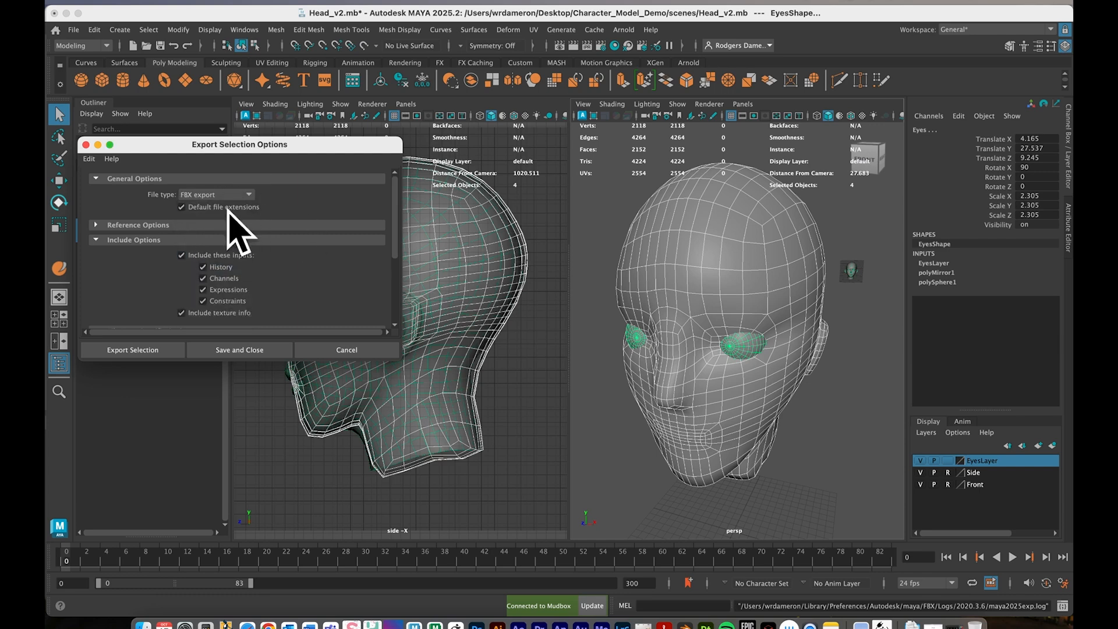
left_click(86, 144)
Step: Switch to Mudbox and review the available file import commands
left_click(436, 614)
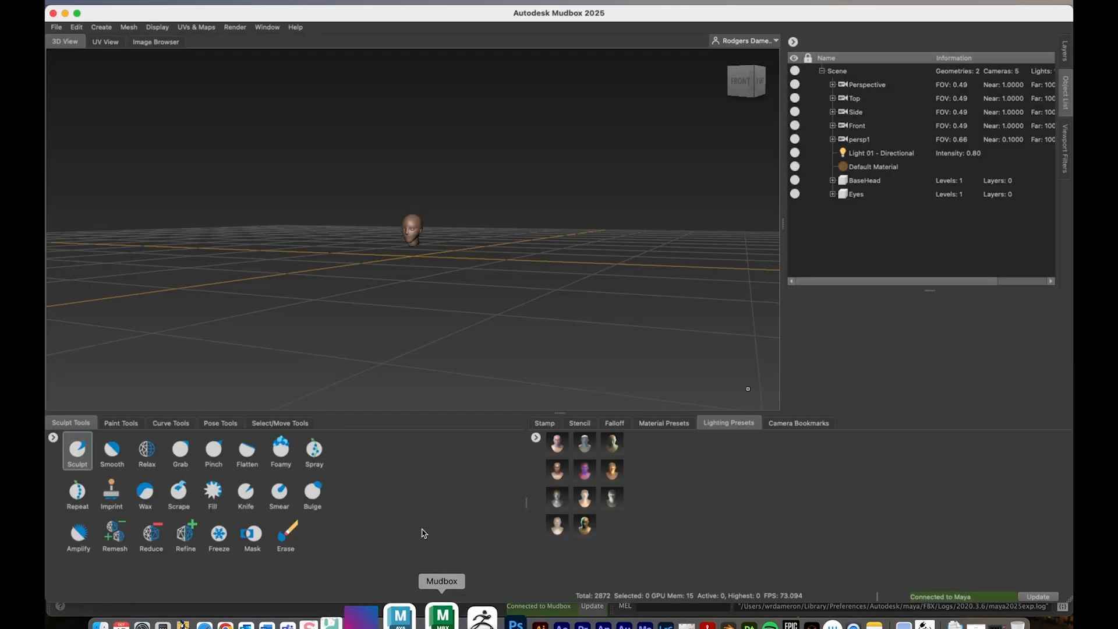
left_click(56, 27)
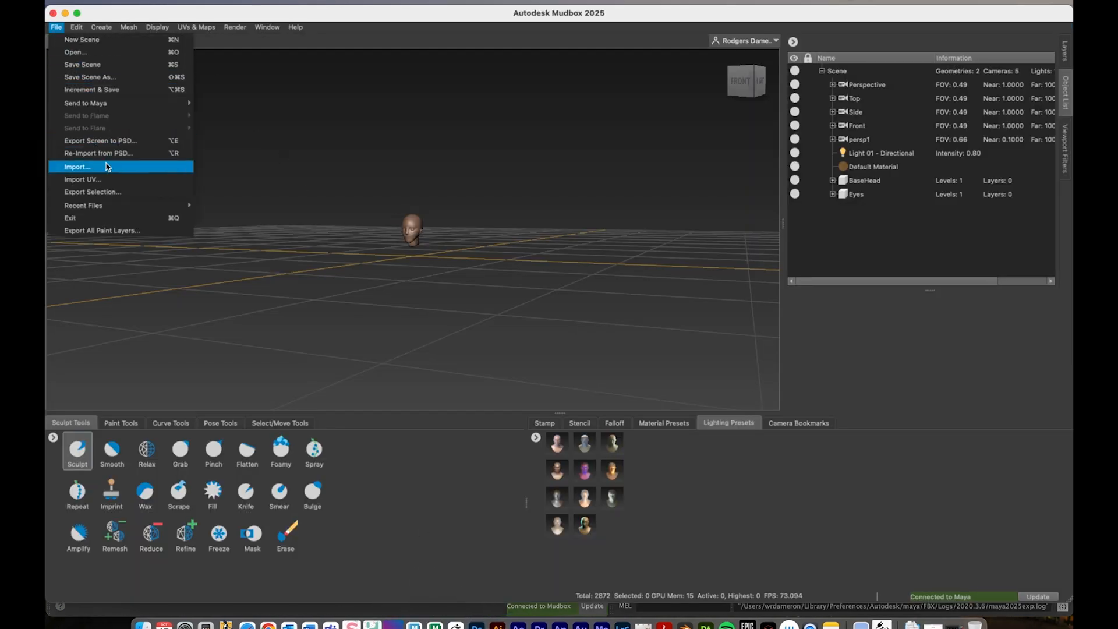
left_click(510, 259)
Step: Show the sculpt layers of the Eyes mesh, frame the head, and view it from several angles
left_click(1066, 51)
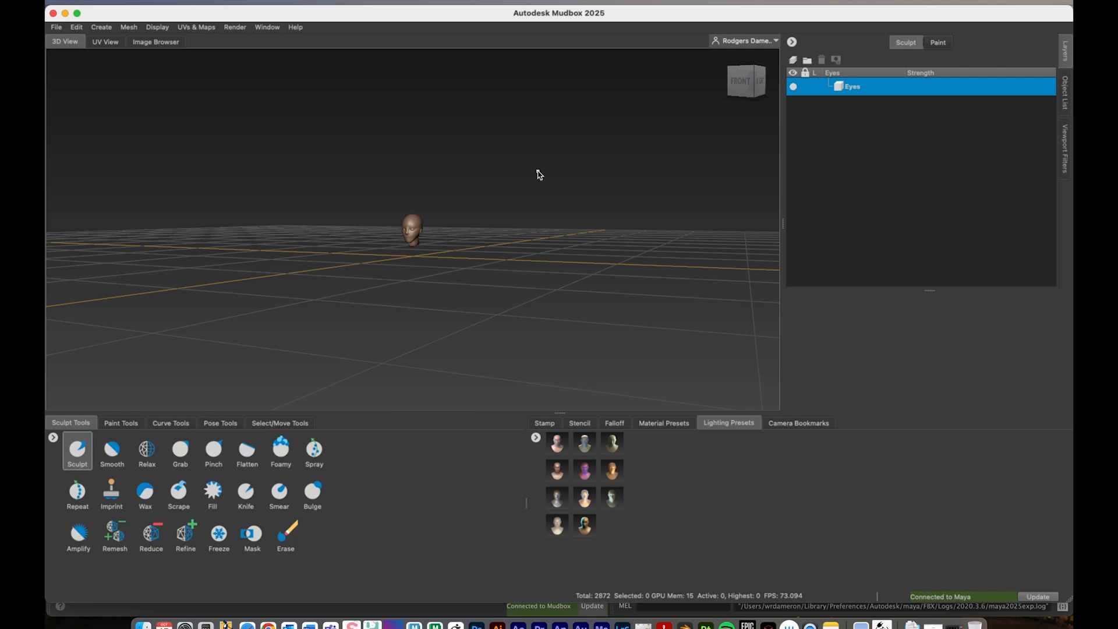
key("f")
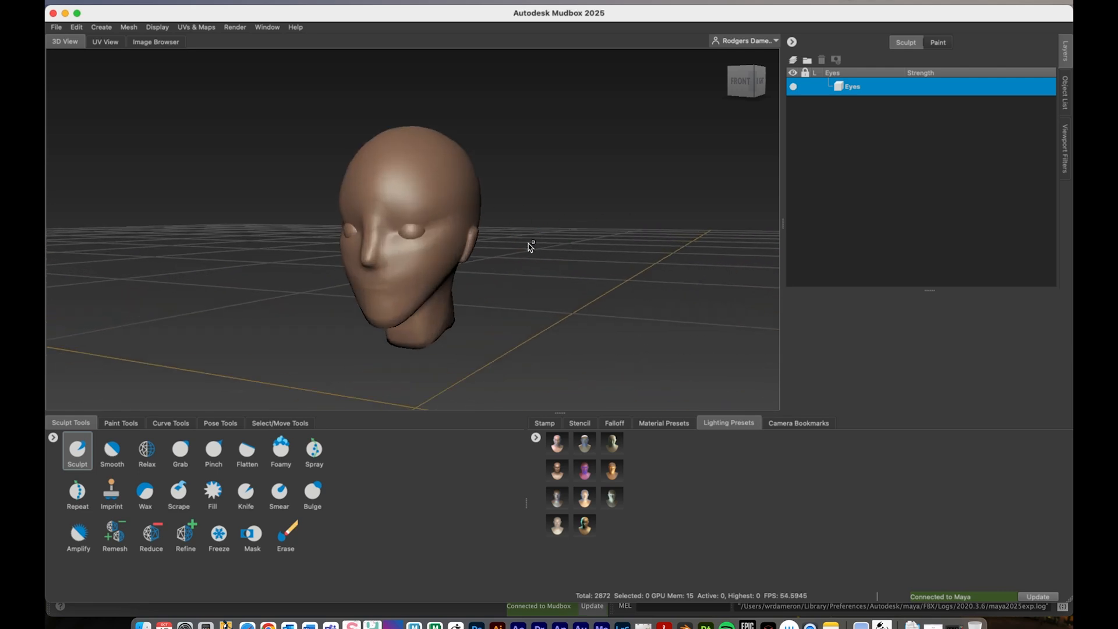
left_click_drag(518, 261, 560, 255, "alt")
right_click_drag(561, 254, 333, 231, "alt")
mouse_move(382, 234)
left_mouse_down("alt")
mouse_move(481, 240)
mouse_move(379, 237)
mouse_move(387, 229)
left_mouse_up("alt")
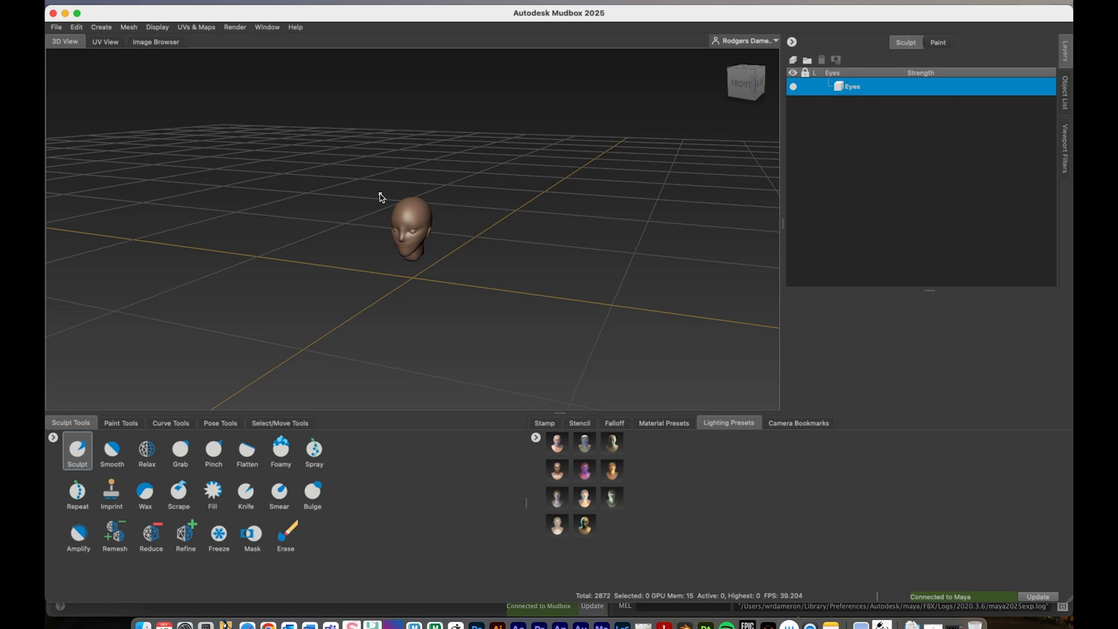
left_click_drag(472, 269, 408, 223, "alt")
mouse_move(418, 271)
left_mouse_down("alt")
mouse_move(227, 282)
mouse_move(436, 262)
left_mouse_up("alt")
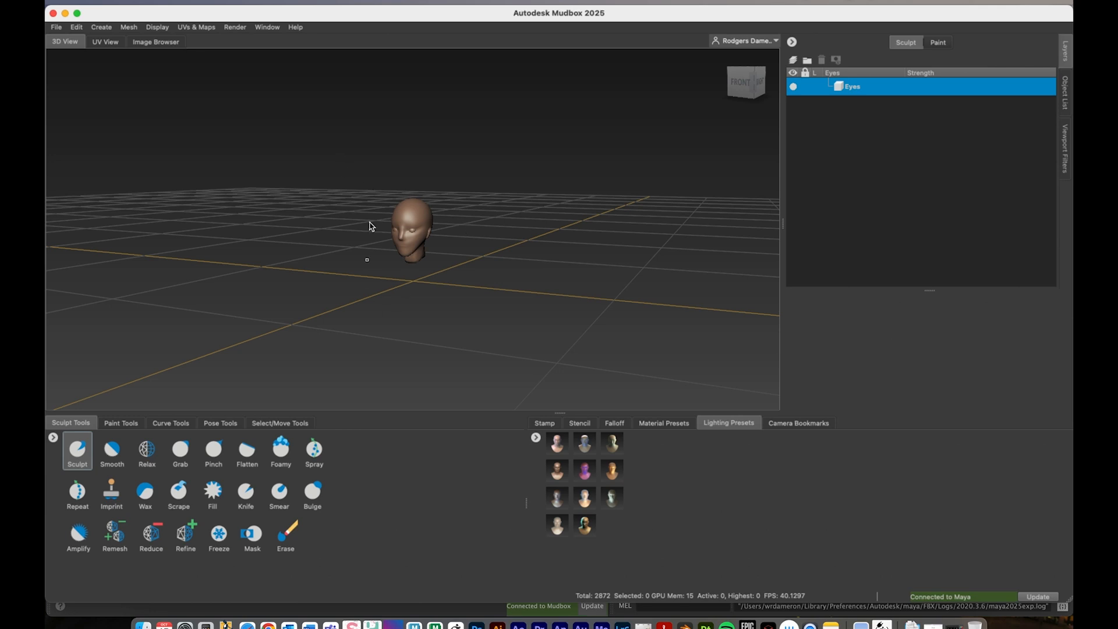
Step: Look through the mesh and display commands, and examine the head against the grid from other angles and distances
left_click(129, 27)
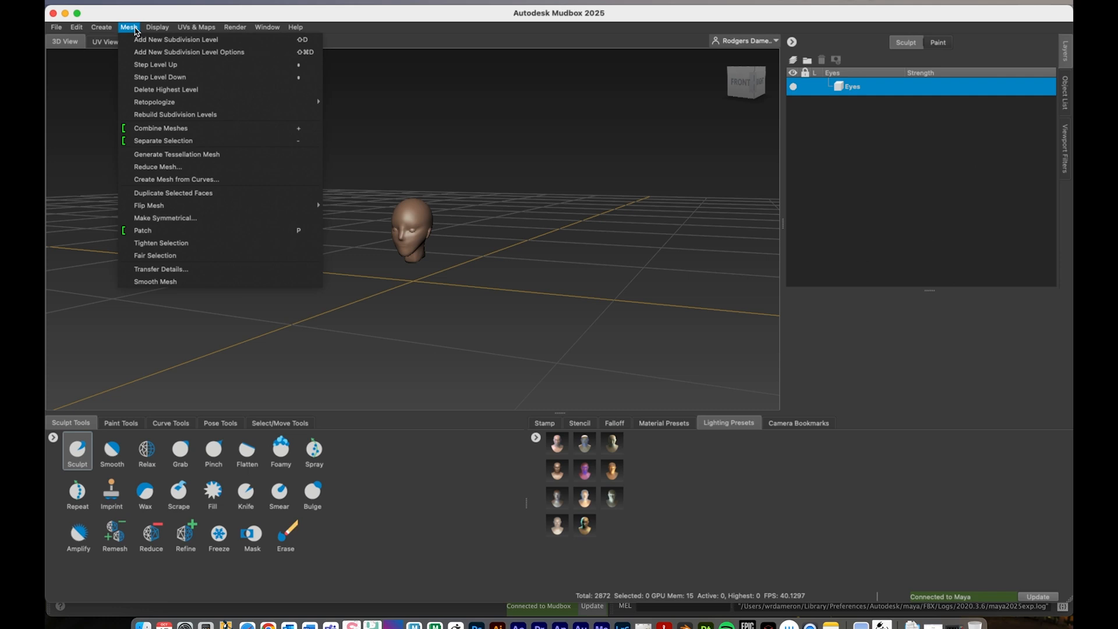
mouse_move(157, 31)
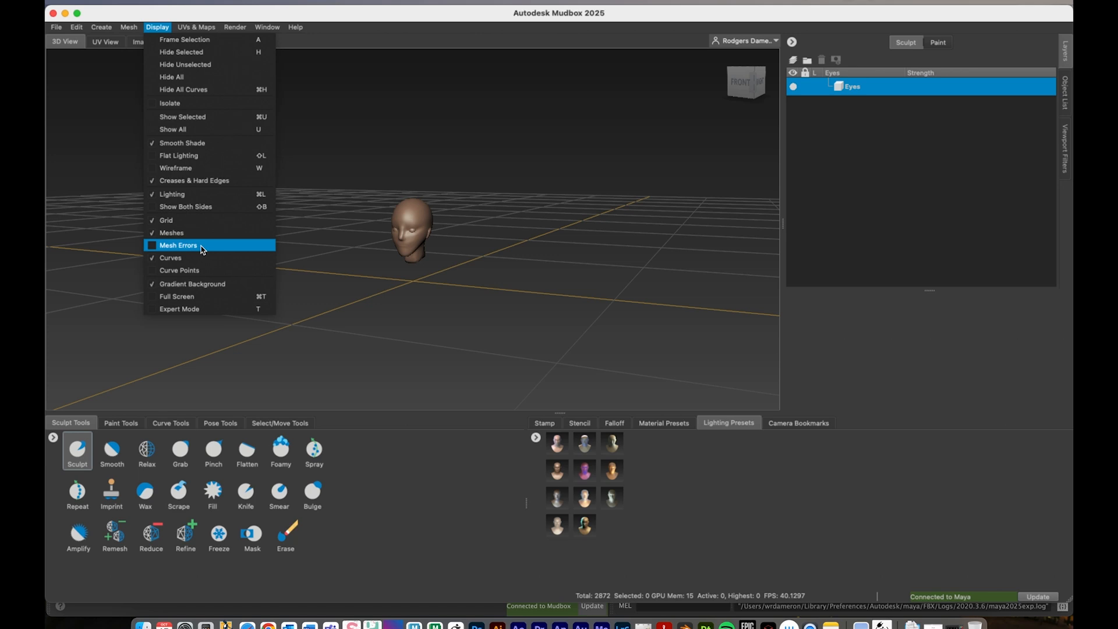
left_click(643, 270)
scroll(474, 260, "down", 15)
left_click_drag(452, 242, 401, 257, "alt")
right_click_drag(344, 239, 530, 267, "alt")
middle_click_drag(489, 249, 475, 277, "alt")
right_click_drag(475, 278, 547, 266, "alt")
left_click_drag(469, 283, 525, 291, "alt")
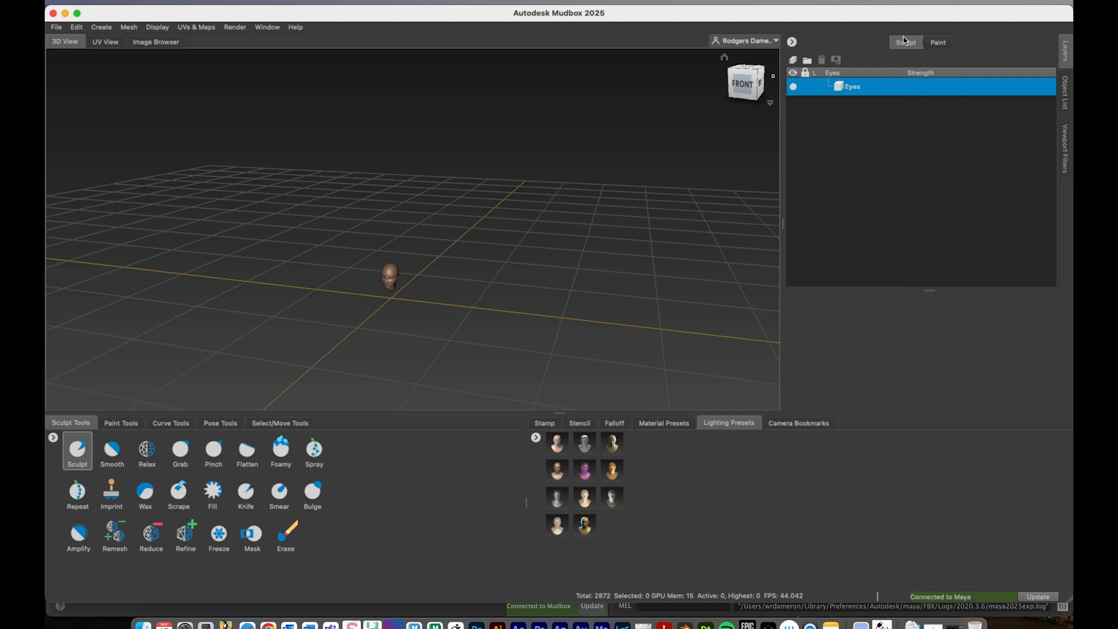
Step: Compare the paint and sculpt layers, and inspect the directional light and Default Material in the scene's object list
left_click(938, 44)
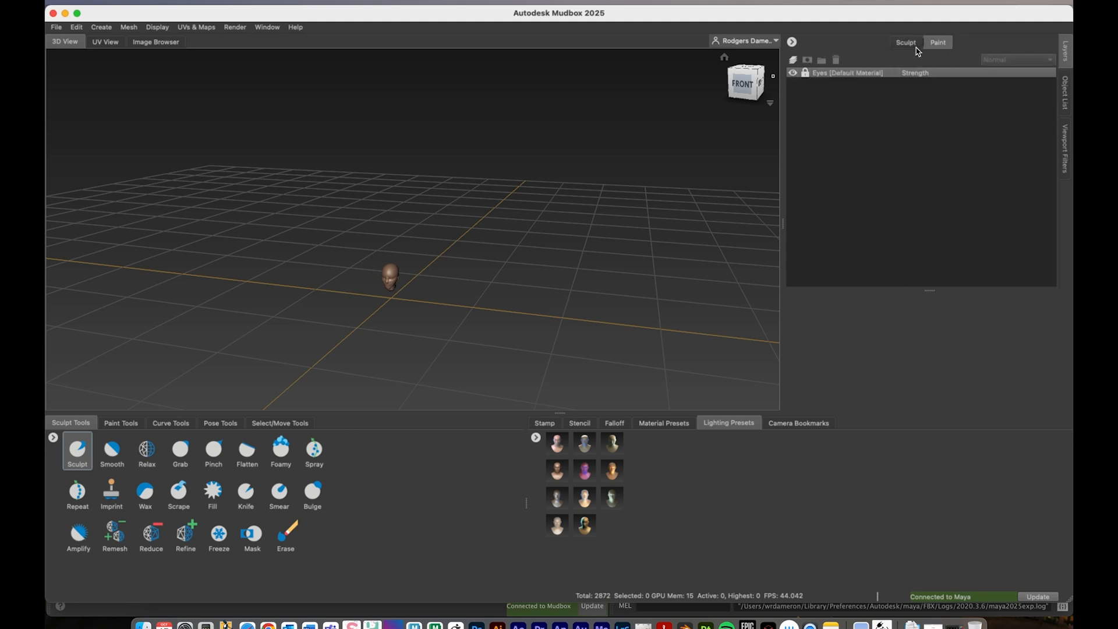
left_click(915, 47)
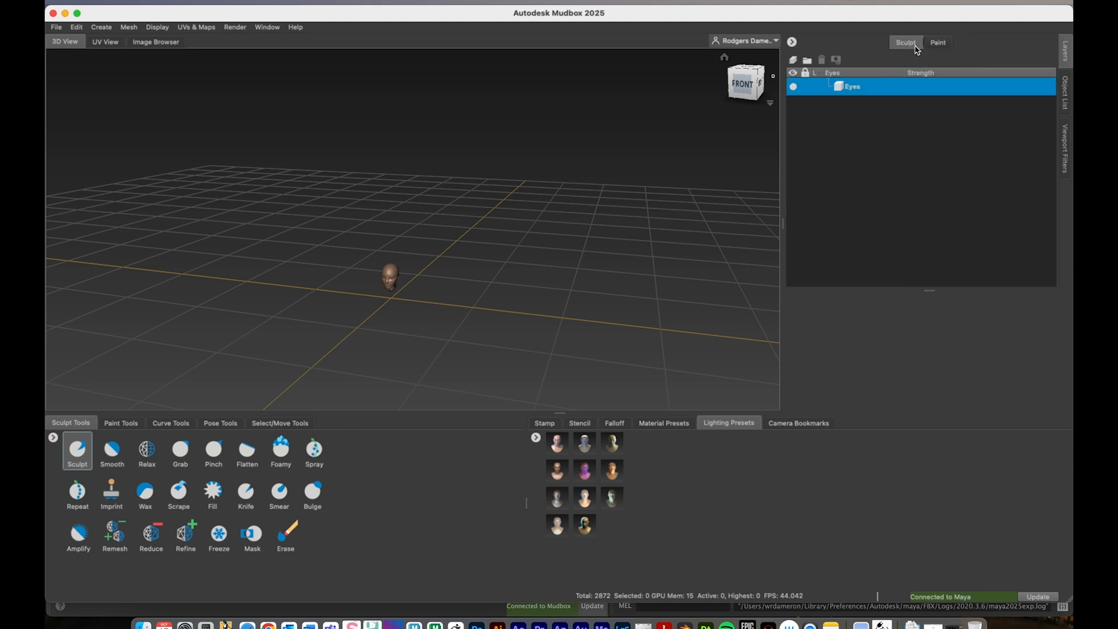
left_click(1064, 93)
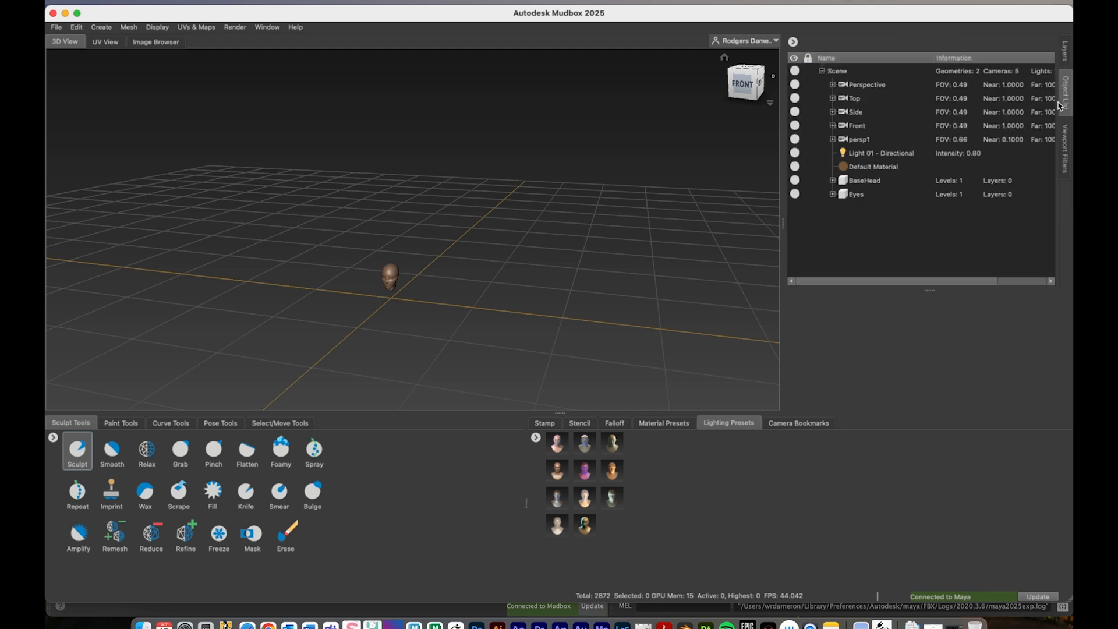
left_click(868, 153)
left_click(867, 167)
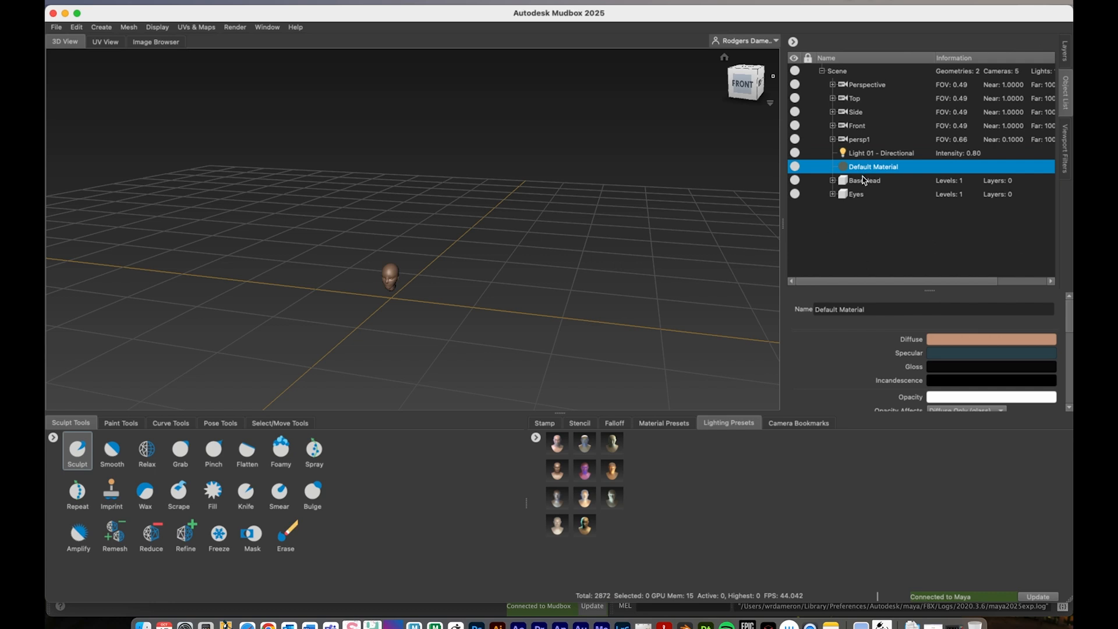
Step: Select the BaseHead and Eyes meshes together and scale them up uniformly with the Scale tool
left_click(864, 181)
left_click(860, 195, "shift")
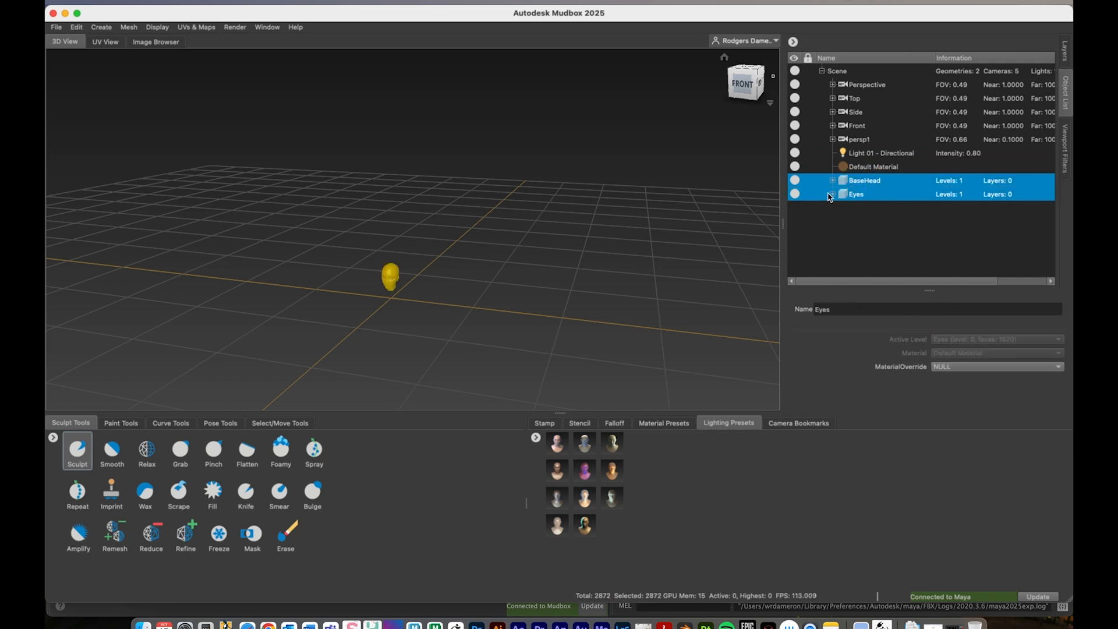
left_click(866, 179)
left_click(854, 192, "shift")
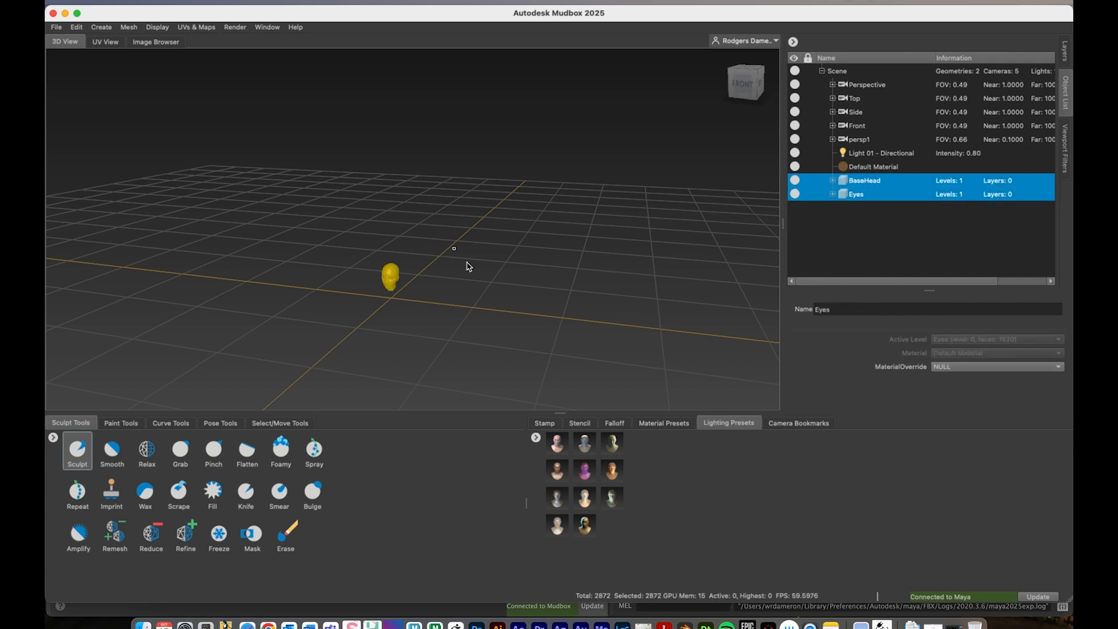
left_click(288, 426)
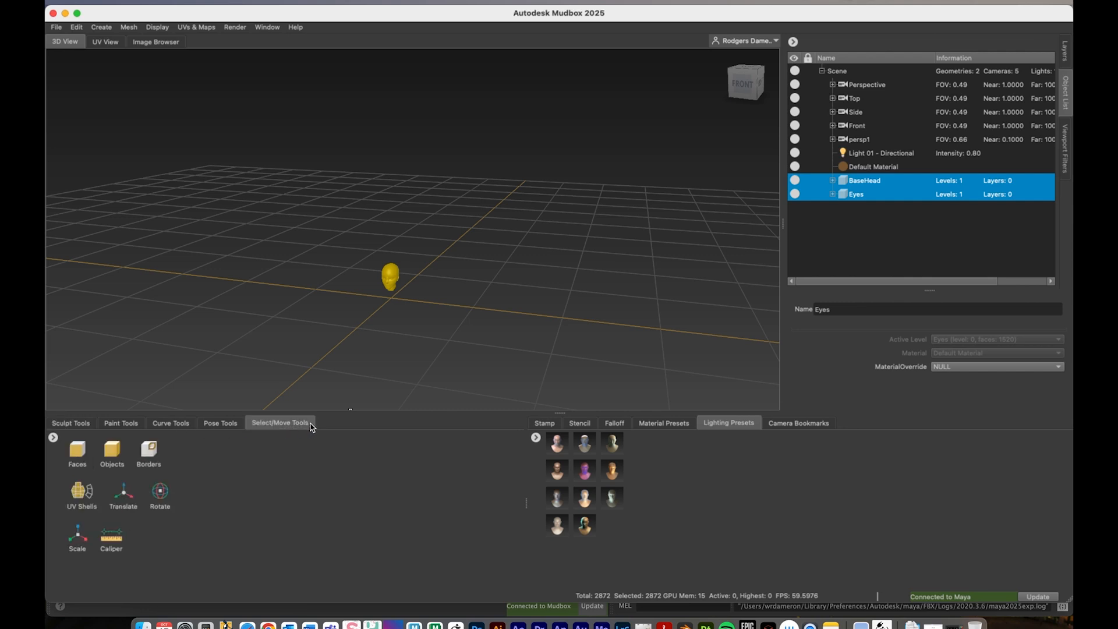
left_click(78, 534)
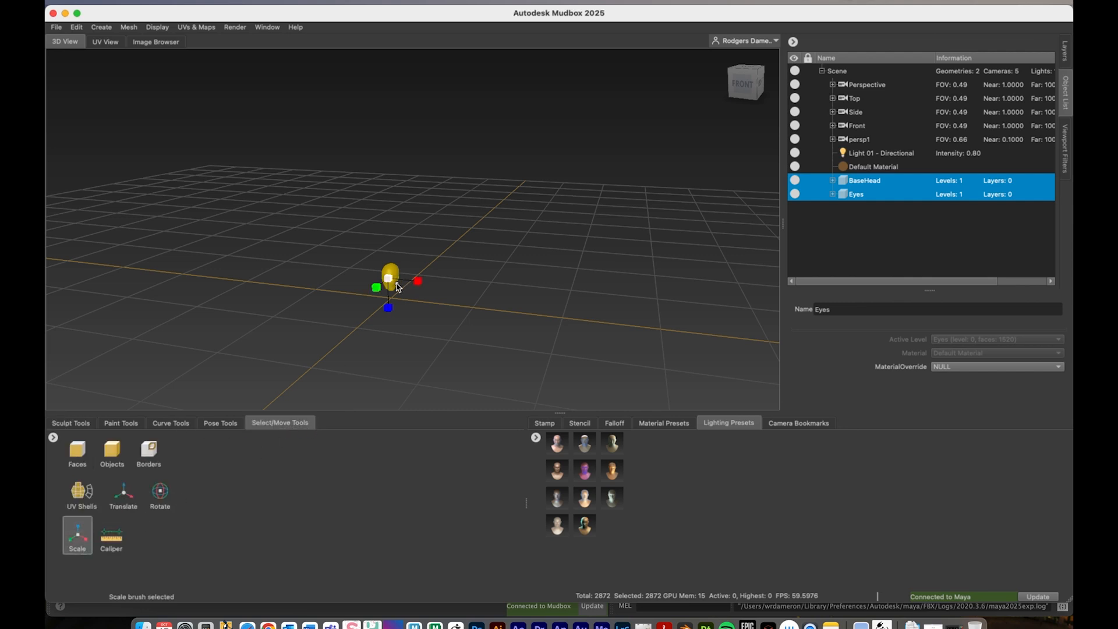
left_click_drag(388, 280, 852, 177)
left_click_drag(390, 278, 946, 189)
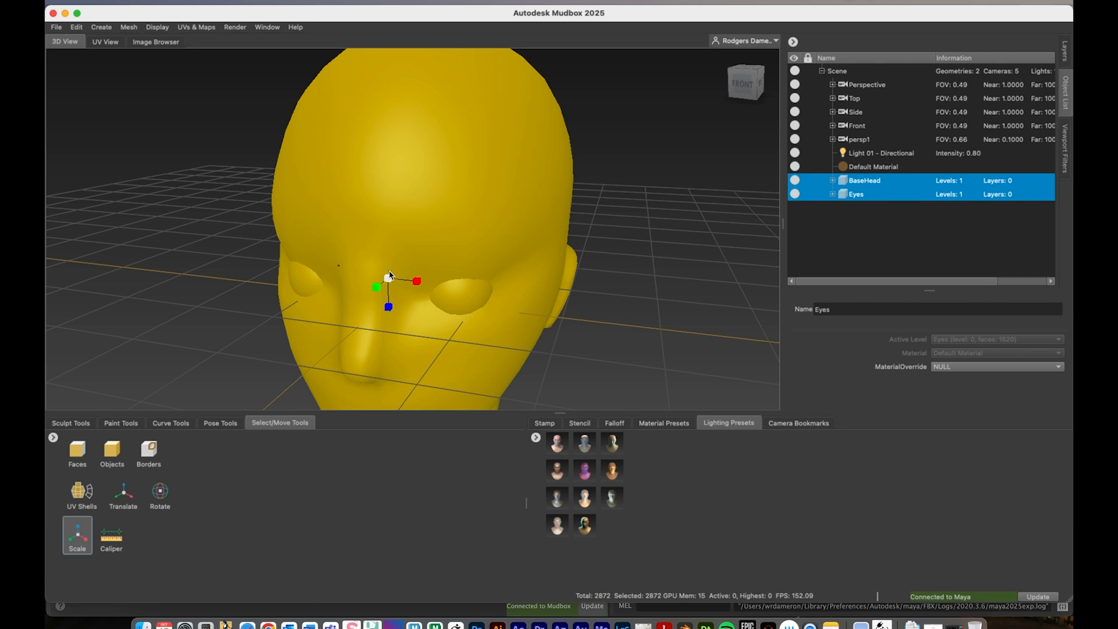
left_click_drag(389, 277, 590, 267)
mouse_move(550, 275)
right_mouse_down("alt")
mouse_move(541, 292)
mouse_move(457, 247)
mouse_move(348, 262)
right_mouse_up("alt")
Step: Move the head and eyes vertically upward so they stand above the grid
left_click(123, 492)
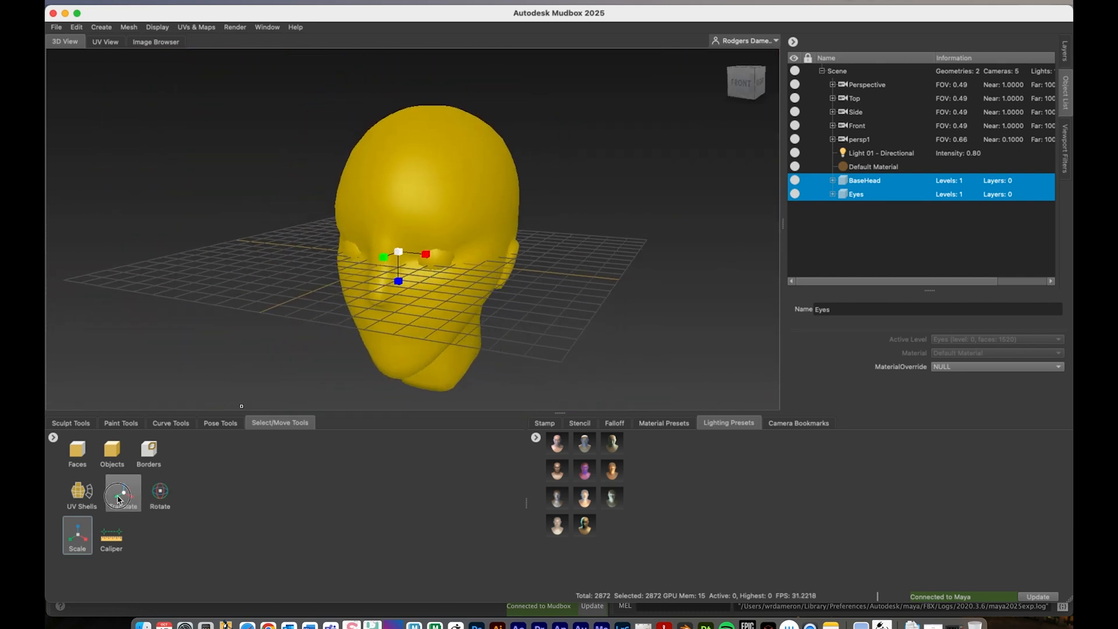
left_click_drag(399, 224, 412, 32)
middle_click_drag(428, 192, 434, 215, "alt")
left_click_drag(433, 214, 399, 234, "alt")
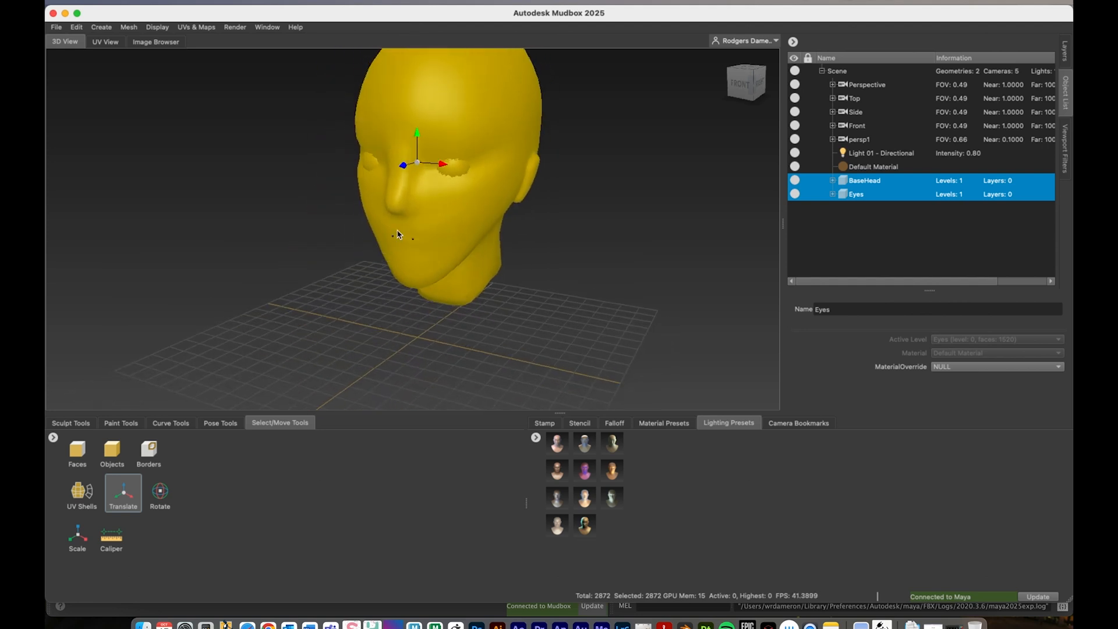
middle_click_drag(399, 235, 379, 320, "alt")
right_click_drag(406, 251, 451, 241, "alt")
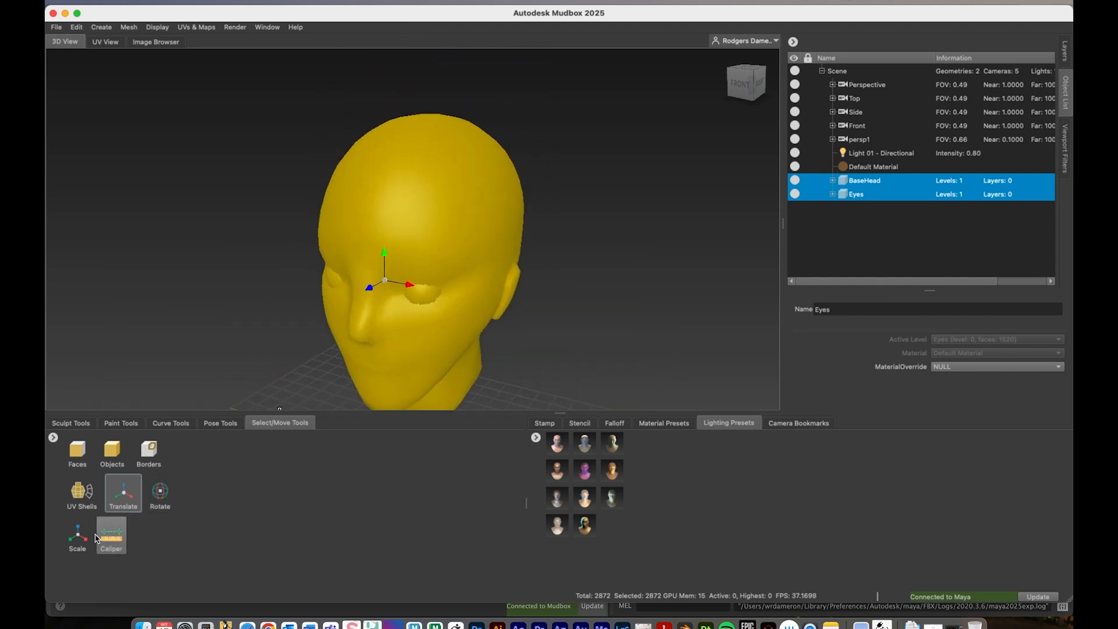
Step: Scale the head and eyes down uniformly and lower them toward the grid
left_click(77, 534)
right_click_drag(384, 287, 213, 387, "alt")
left_click(123, 492)
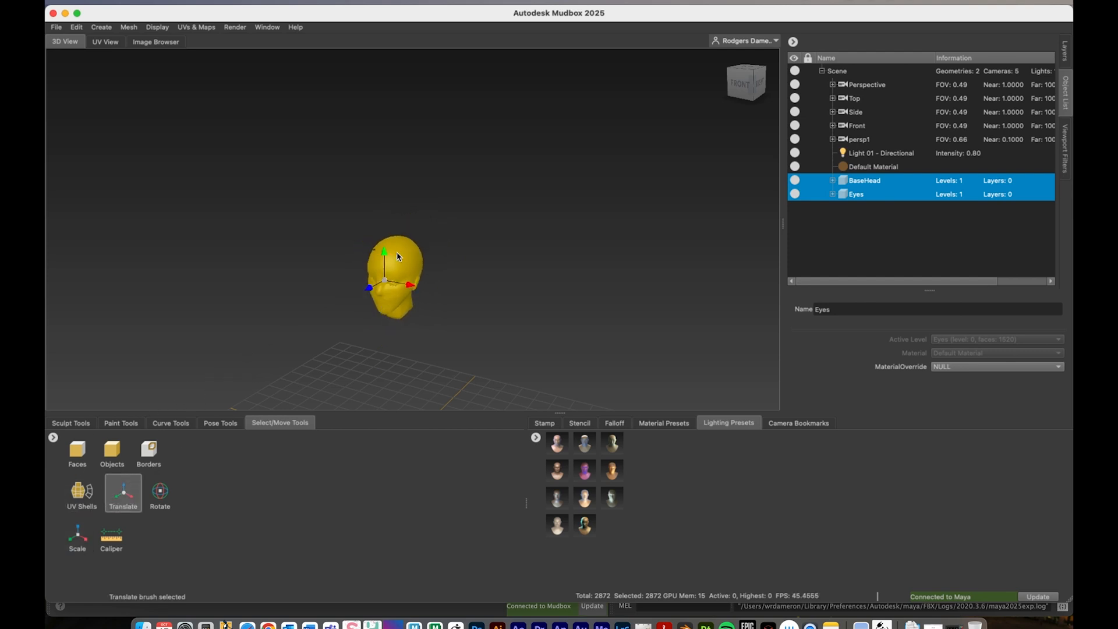
left_click_drag(383, 254, 383, 331)
Step: Frame the head and eyes and examine them from several angles and distances
key("f")
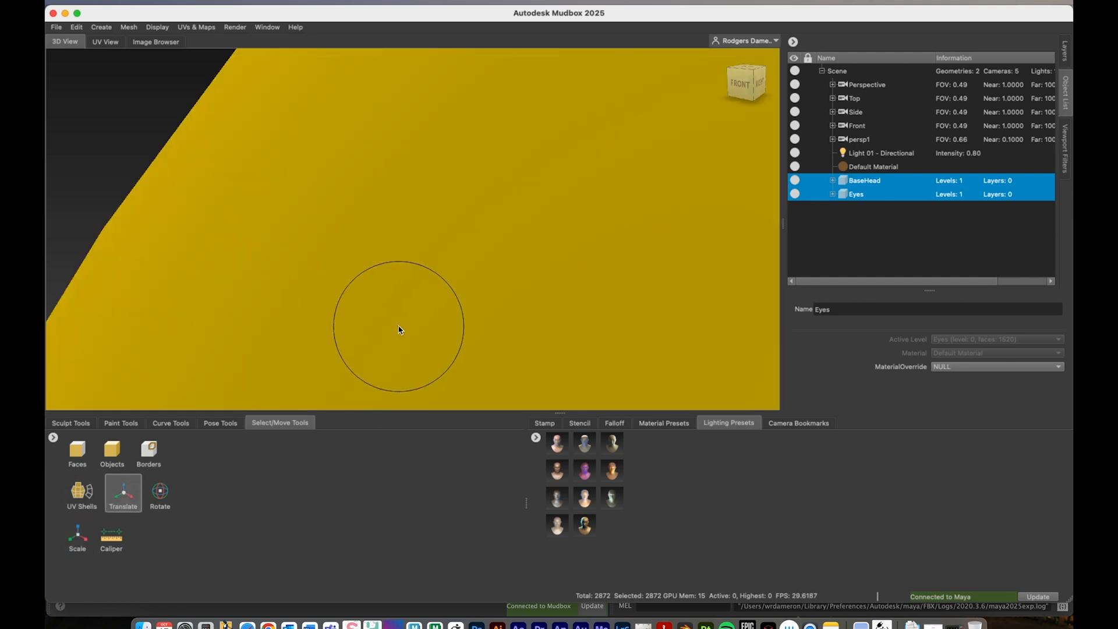
key("a")
left_click_drag(428, 274, 470, 282, "alt")
scroll(446, 272, "up", 4)
middle_click_drag(536, 278, 531, 295, "alt")
scroll(532, 290, "down", 5)
key("space")
mouse_move(511, 253)
left_mouse_down()
mouse_move(494, 267)
mouse_move(499, 175)
mouse_move(508, 272)
left_mouse_up()
key("space")
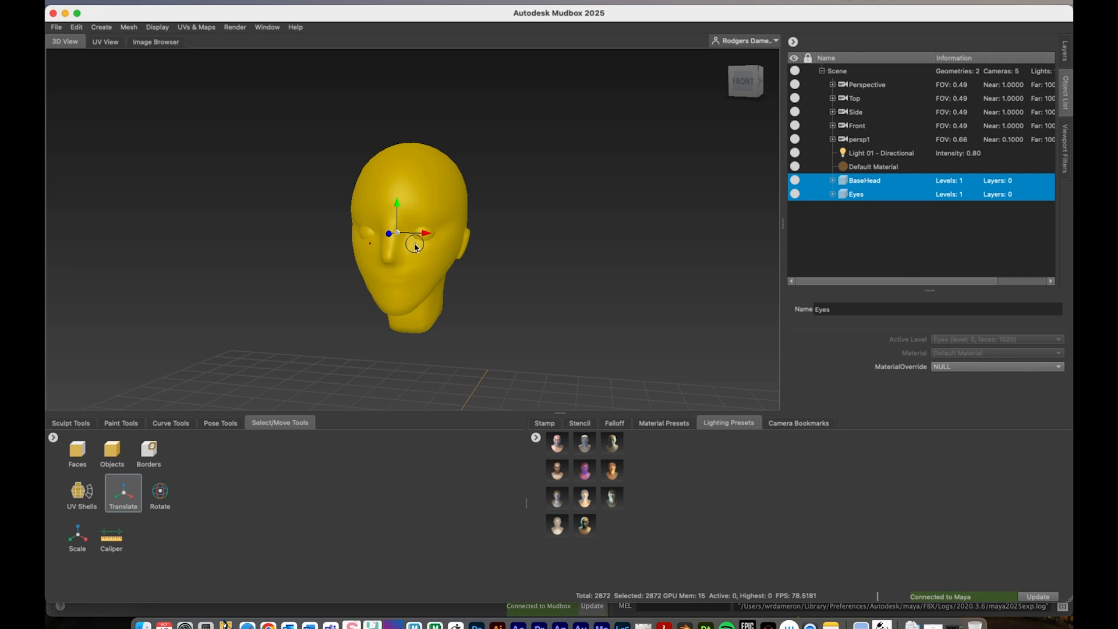
right_click_drag(498, 228, 600, 241, "alt")
right_click(574, 246)
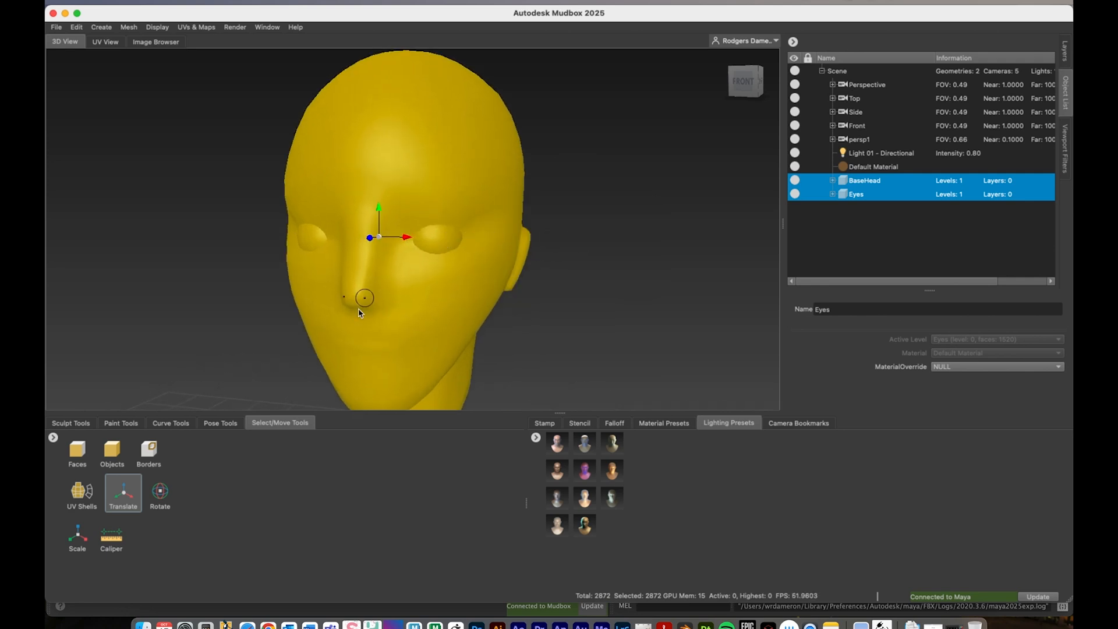
Step: Scale the head and eyes up uniformly from their shared pivot, undoing the first attempts
left_click(77, 534)
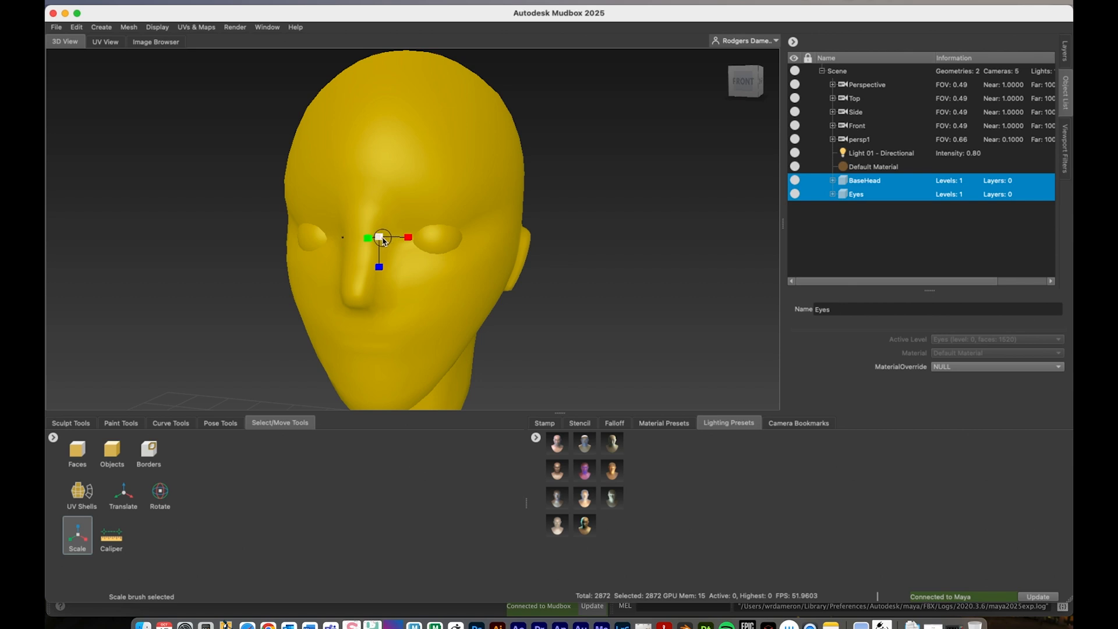
left_click_drag(379, 237, 522, 218)
key("super+z")
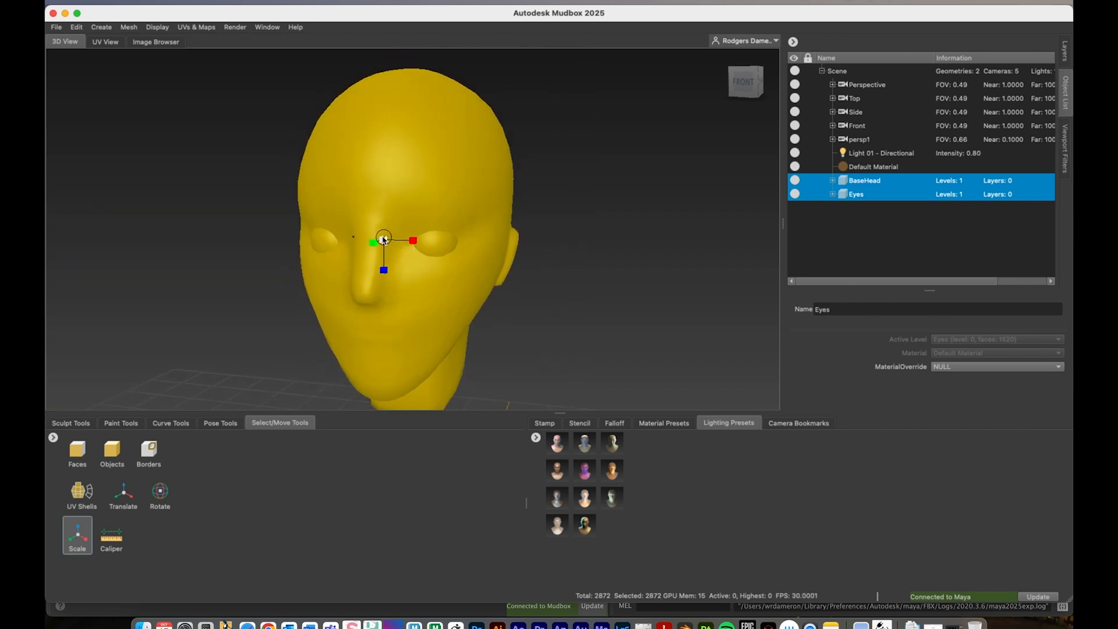
left_click_drag(383, 241, 391, 243)
key("super+z")
left_click_drag(378, 244, 686, 150, "alt")
right_click_drag(686, 150, 232, 205, "alt")
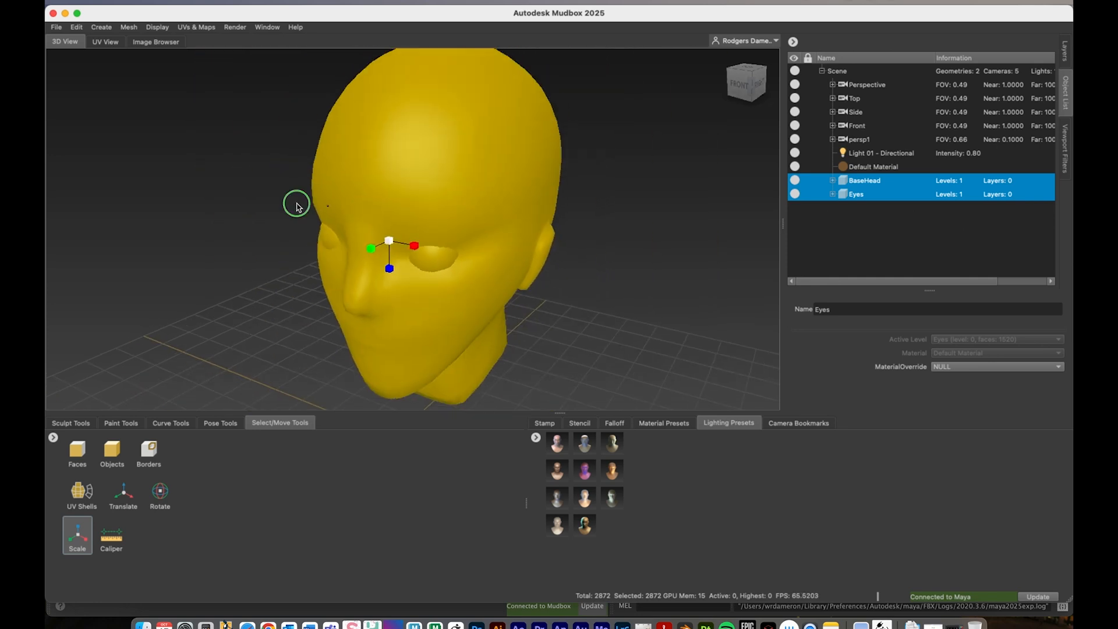
left_click_drag(338, 213, 416, 219, "alt")
right_click_drag(416, 219, 533, 229, "alt")
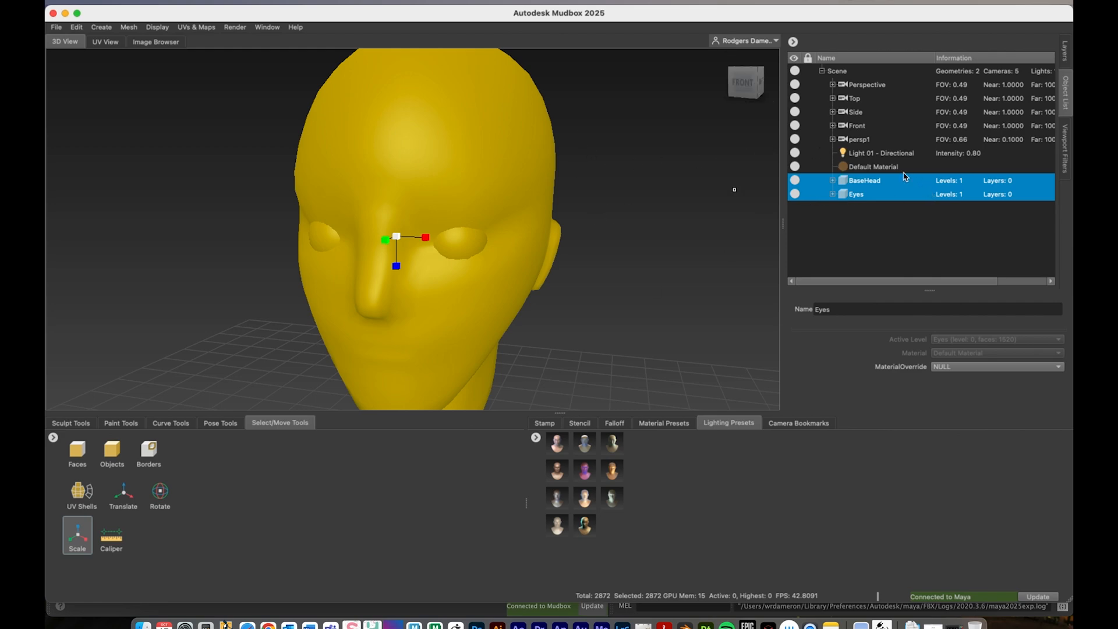
Step: Expand the BaseHead mesh in the object list and select it together with its level_0
left_click(878, 168)
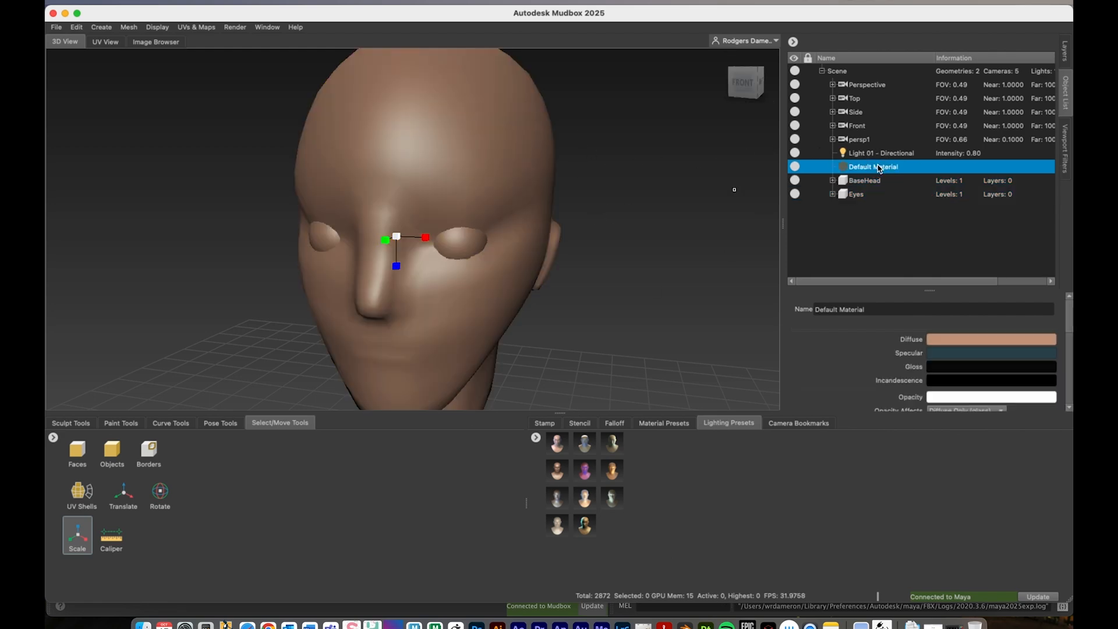
left_click(833, 181)
left_click(870, 181)
left_click(867, 194)
left_click(868, 182)
left_click(871, 194)
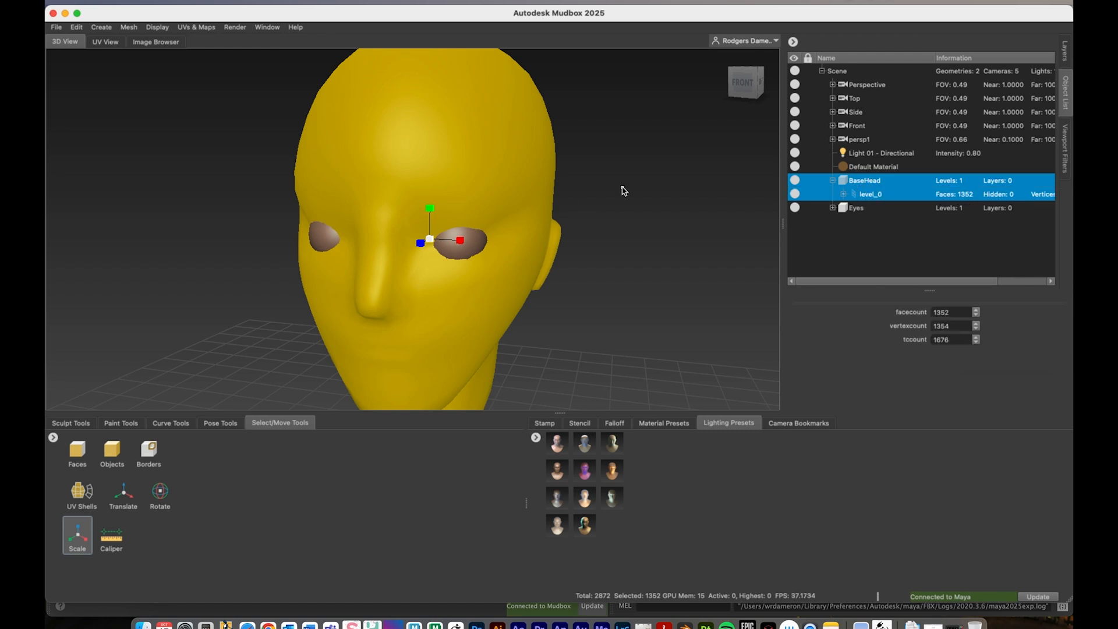
Step: Add a new subdivision level to the BaseHead mesh and select its level_0 entry
right_click_drag(615, 220, 502, 219, "alt")
left_click_drag(501, 221, 515, 222, "alt")
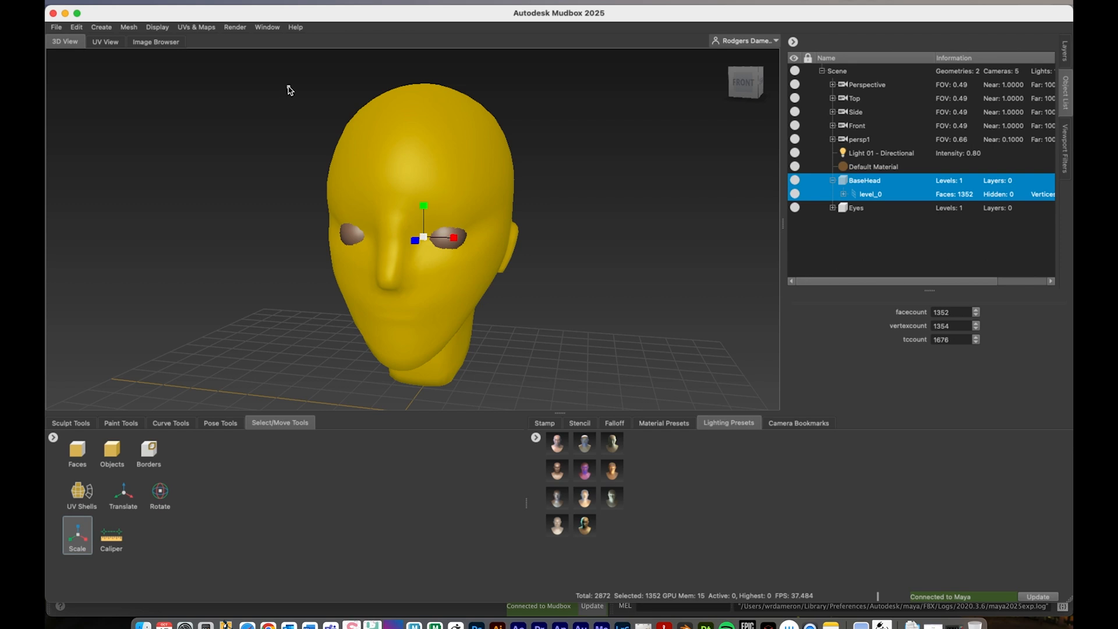
left_click(130, 28)
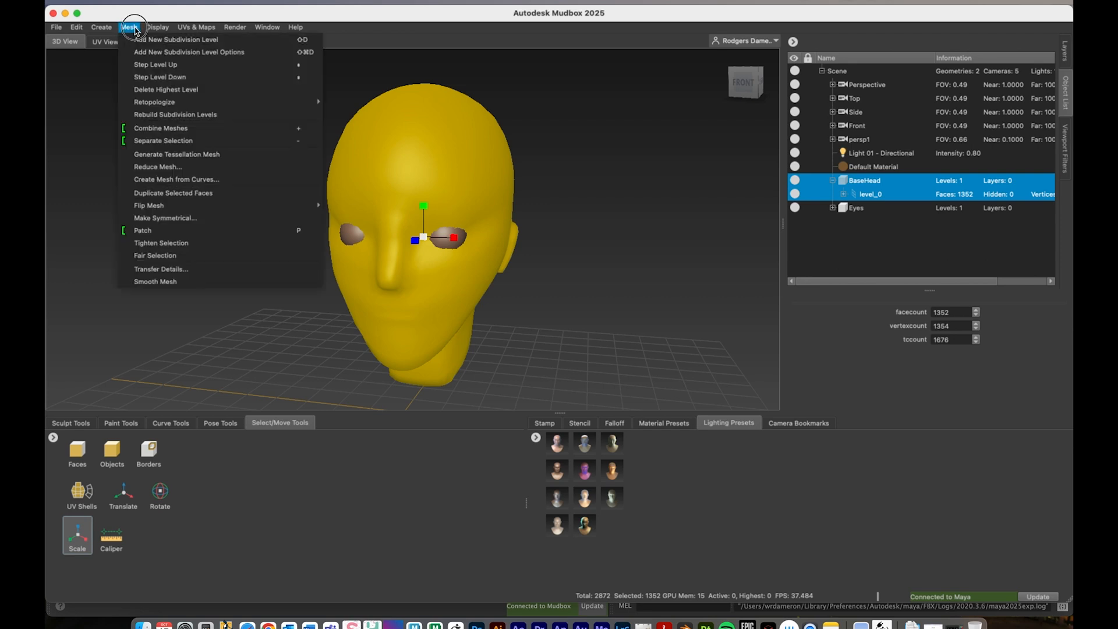
left_click(166, 40)
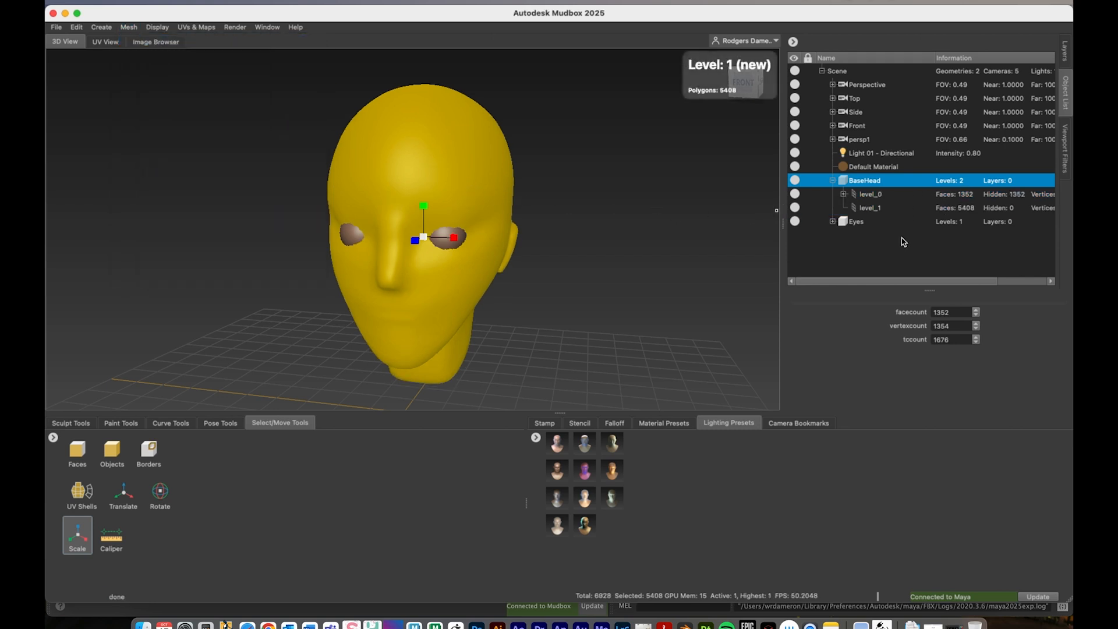
left_click(885, 200)
left_click_drag(617, 232, 534, 232, "alt")
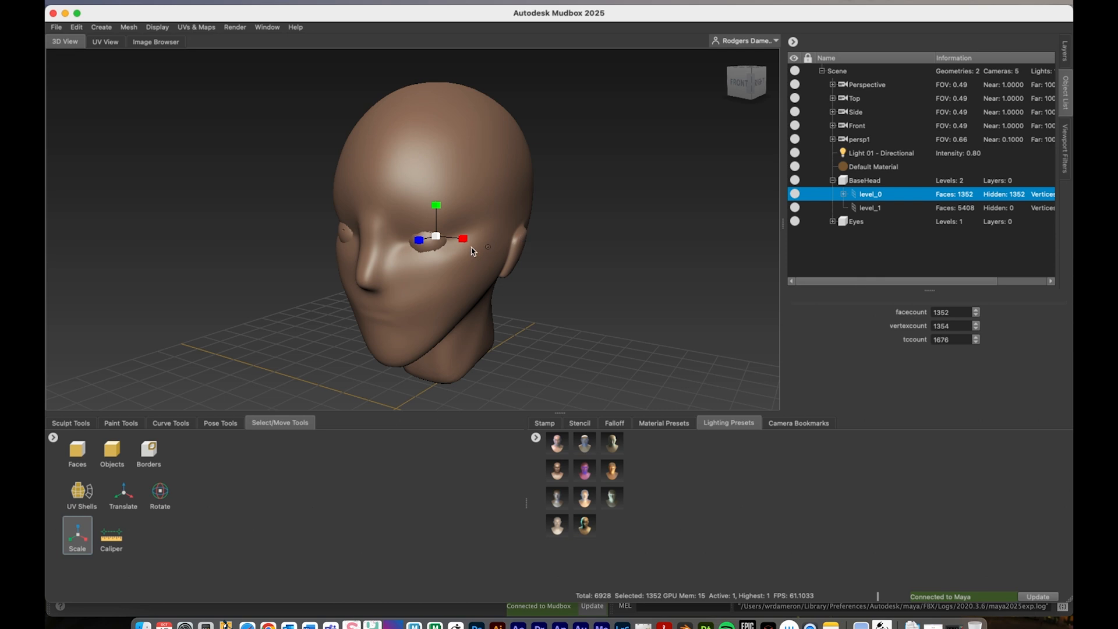
Step: Activate the Sculpt brush and look at the quick-access tool menu over the head
left_click(71, 423)
left_click(82, 454)
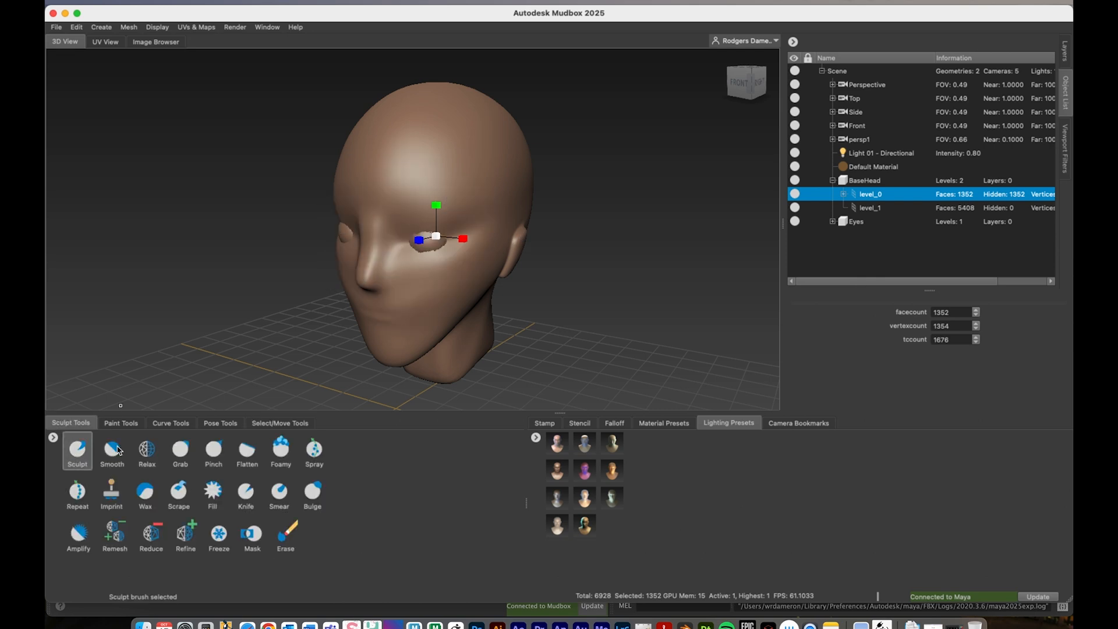
key("space")
key("space")
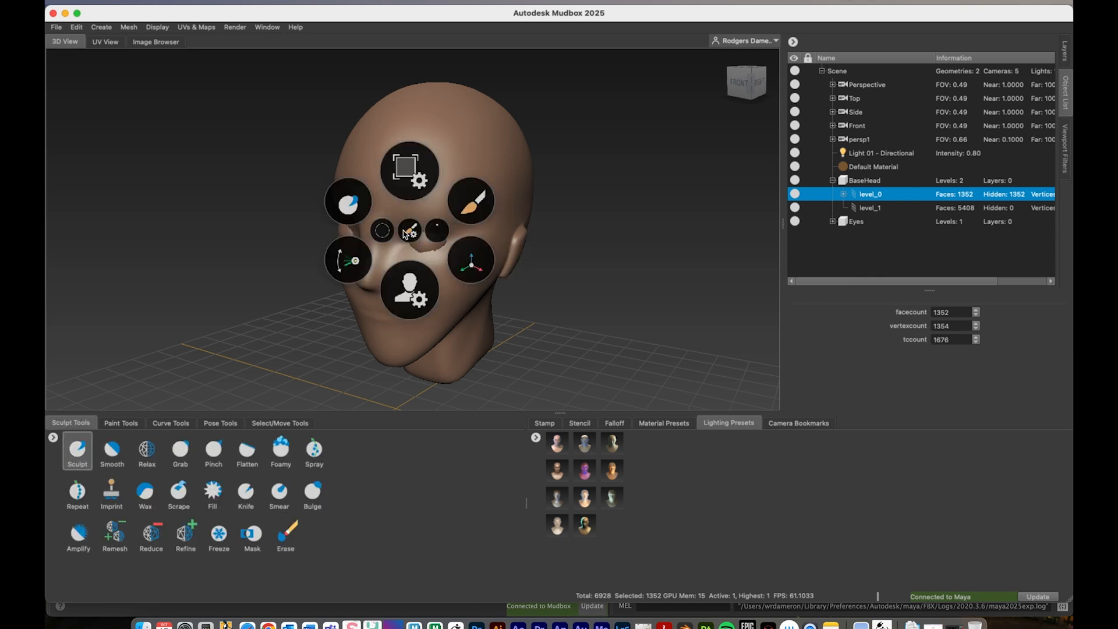
key("space")
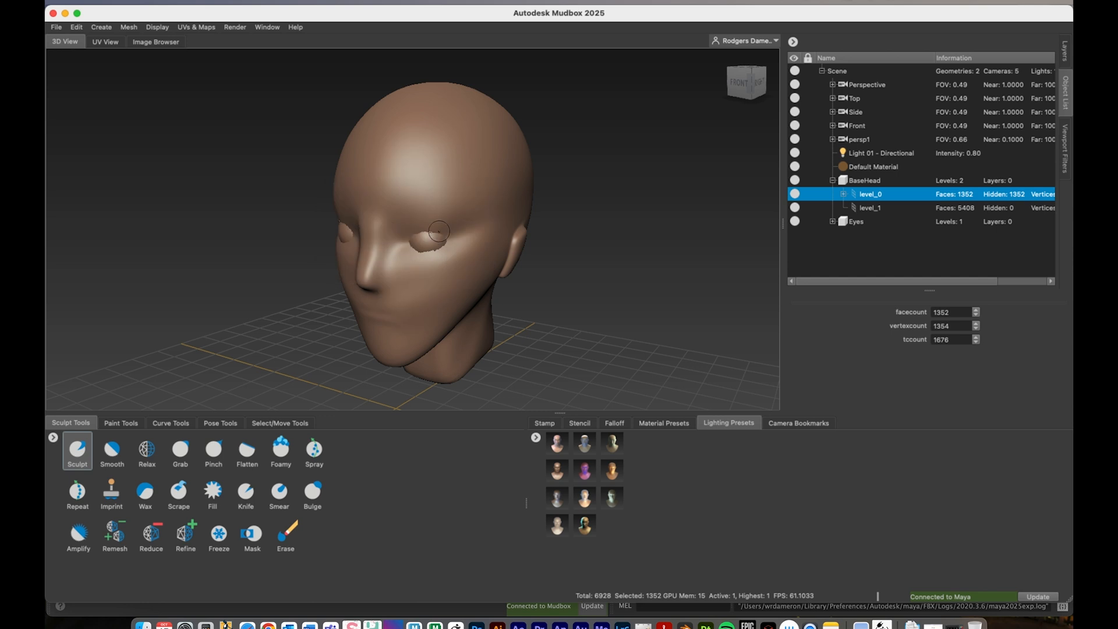
Step: Add another subdivision level to the BaseHead mesh
left_click_drag(415, 222, 466, 228)
left_click_drag(489, 272, 510, 245, "alt")
left_click_drag(450, 224, 454, 215)
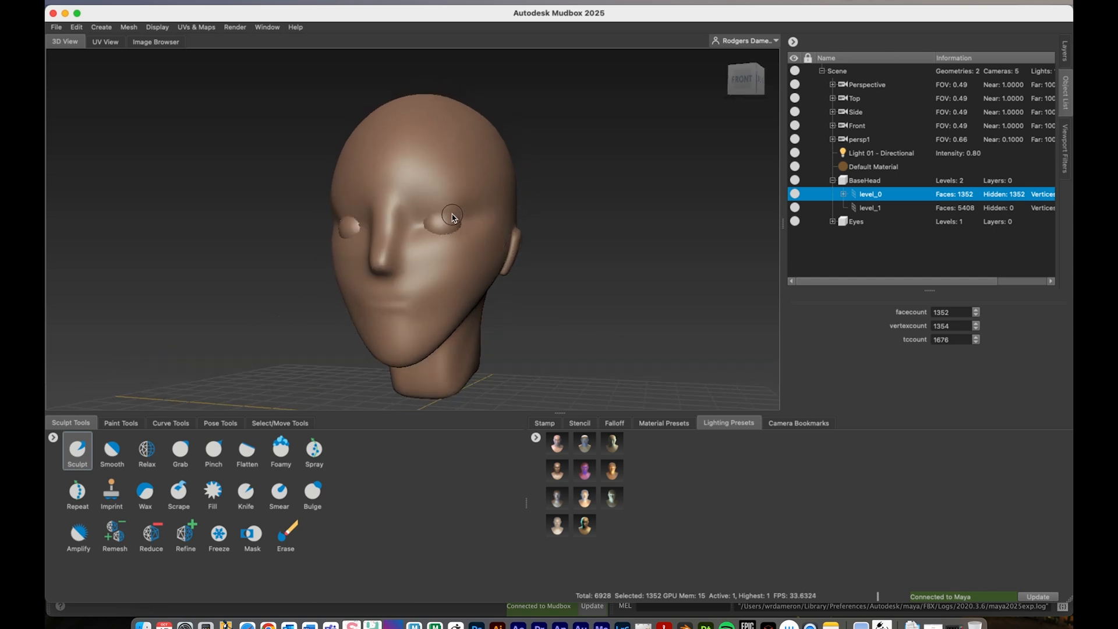
key("shift+d")
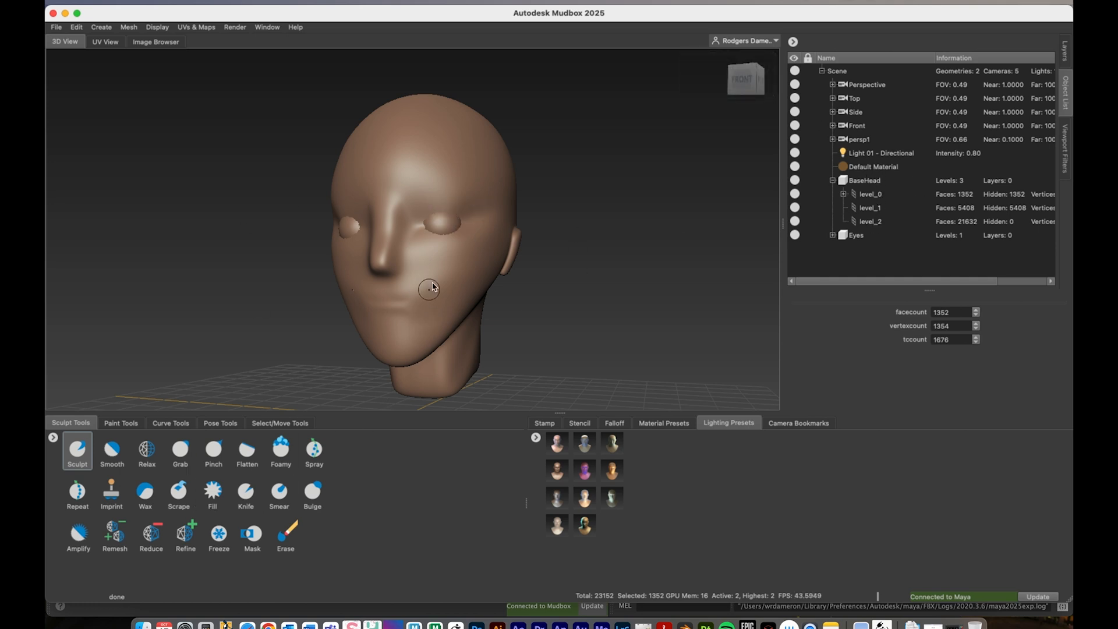
Step: Switch to Maya's perspective view at full size and deselect the head and eyes
left_click(103, 1)
left_click(111, 81)
left_click(571, 320)
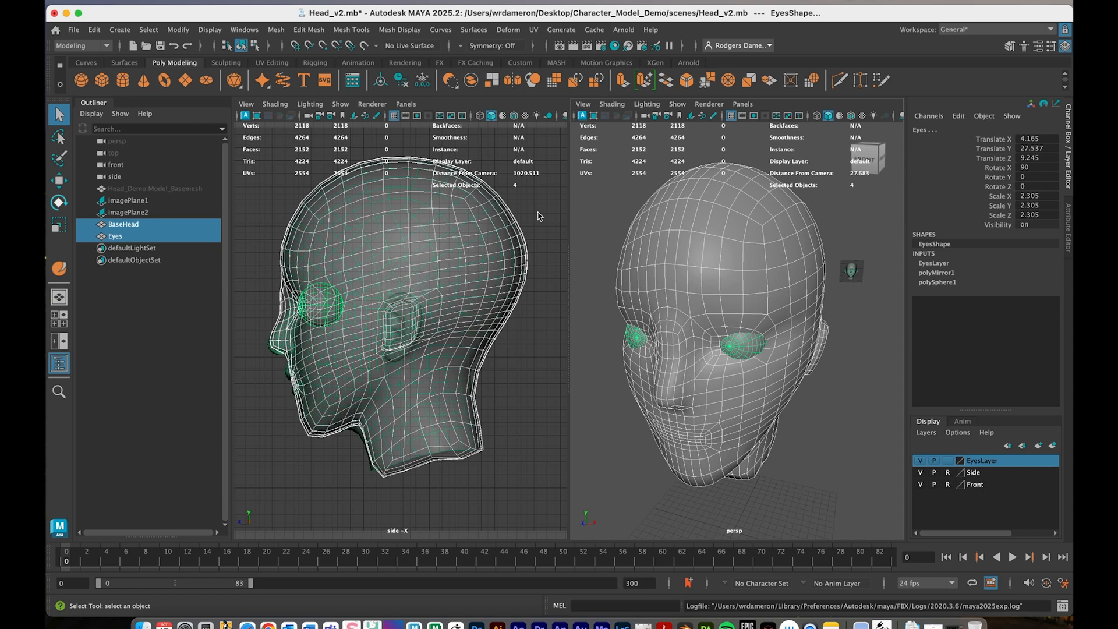
left_click_drag(741, 249, 810, 381, "alt")
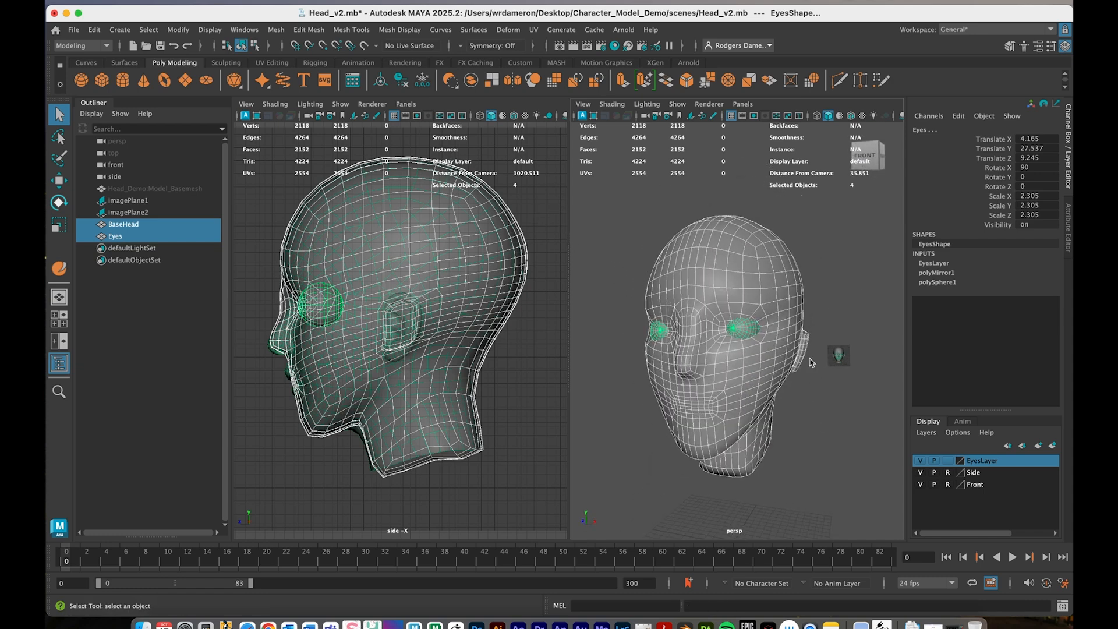
key("space")
left_click_drag(599, 349, 446, 339, "alt")
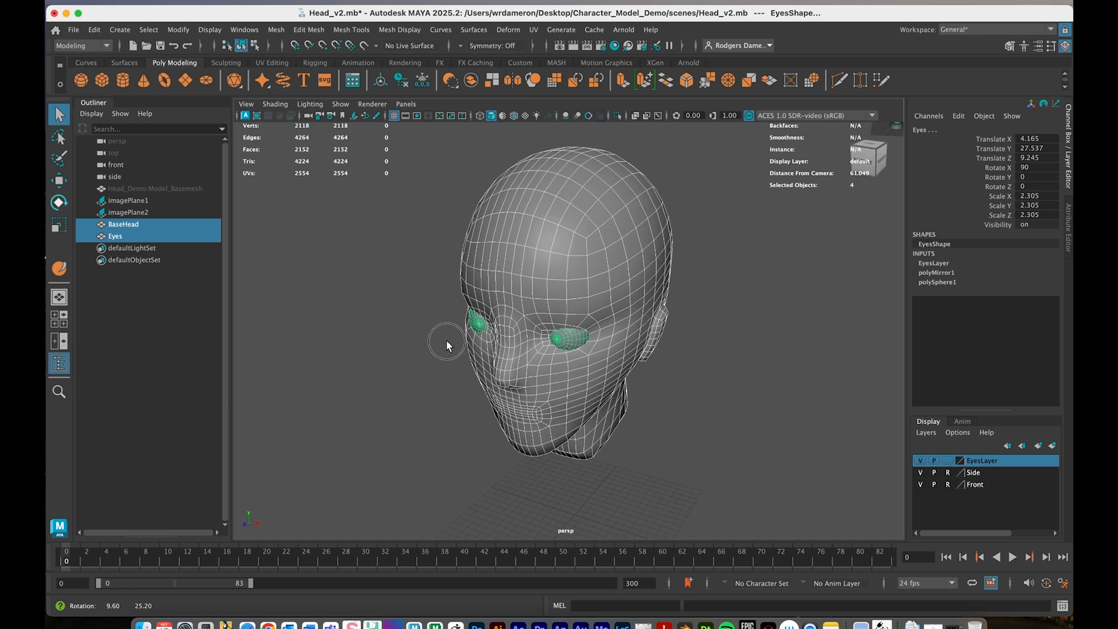
key("Escape")
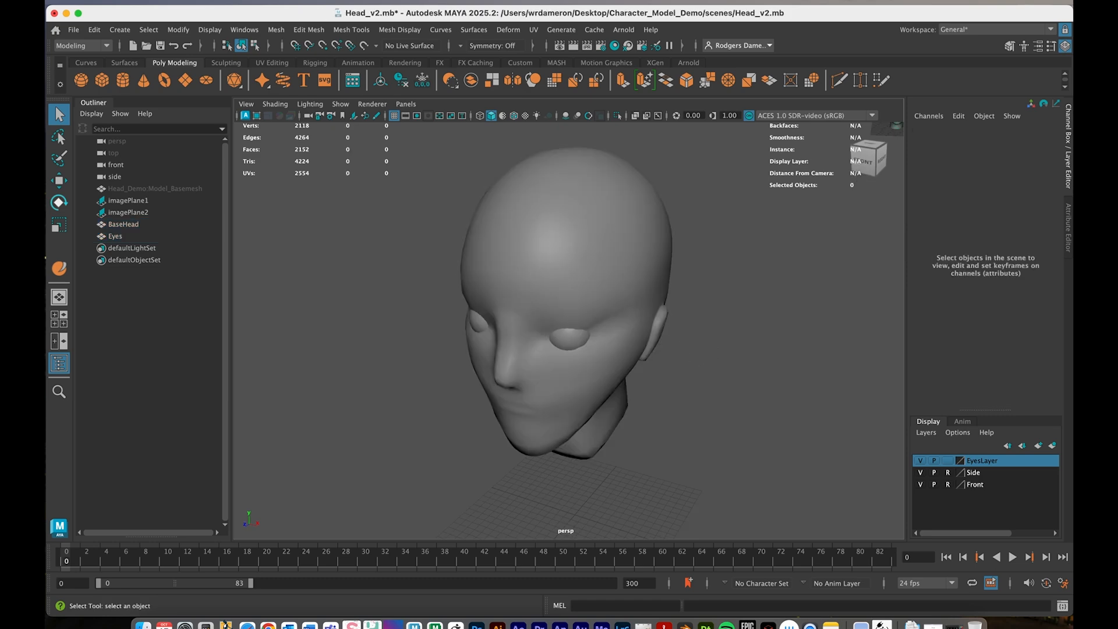
Step: Select the BaseHead mesh in the perspective view and frame the face more closely
left_click(572, 289)
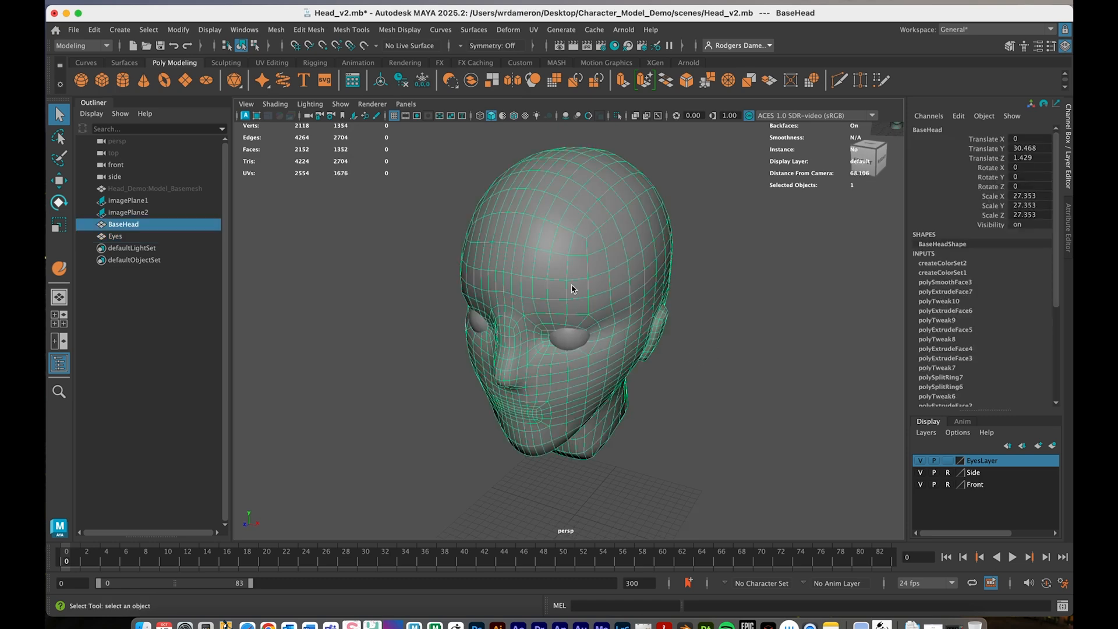
left_click_drag(571, 285, 575, 280, "alt")
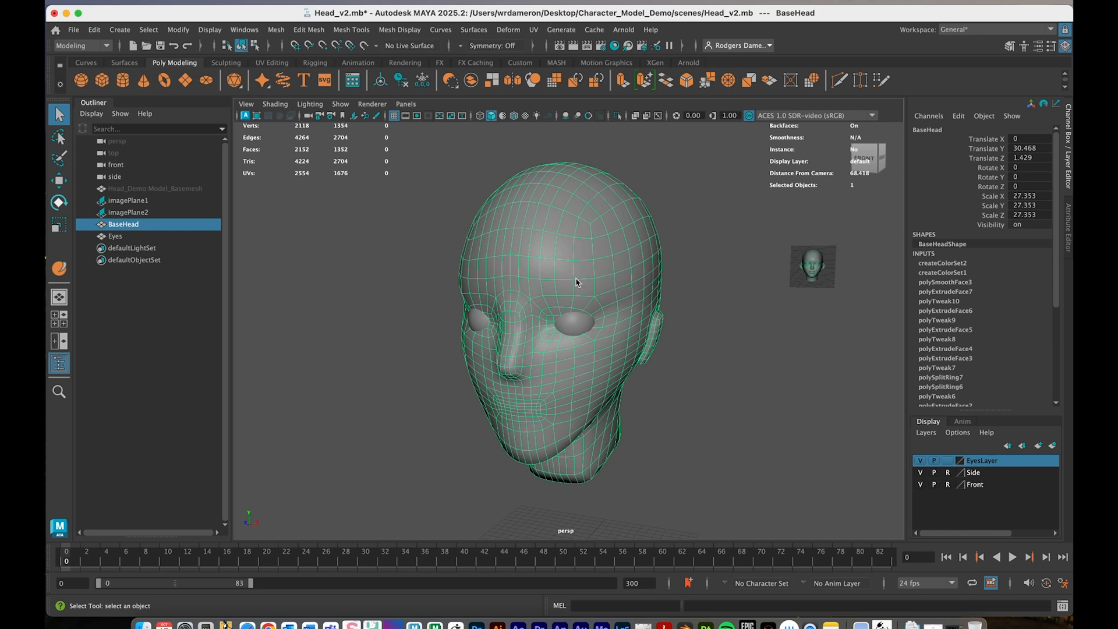
left_click_drag(581, 328, 579, 299, "alt")
right_click_drag(579, 299, 634, 324, "alt")
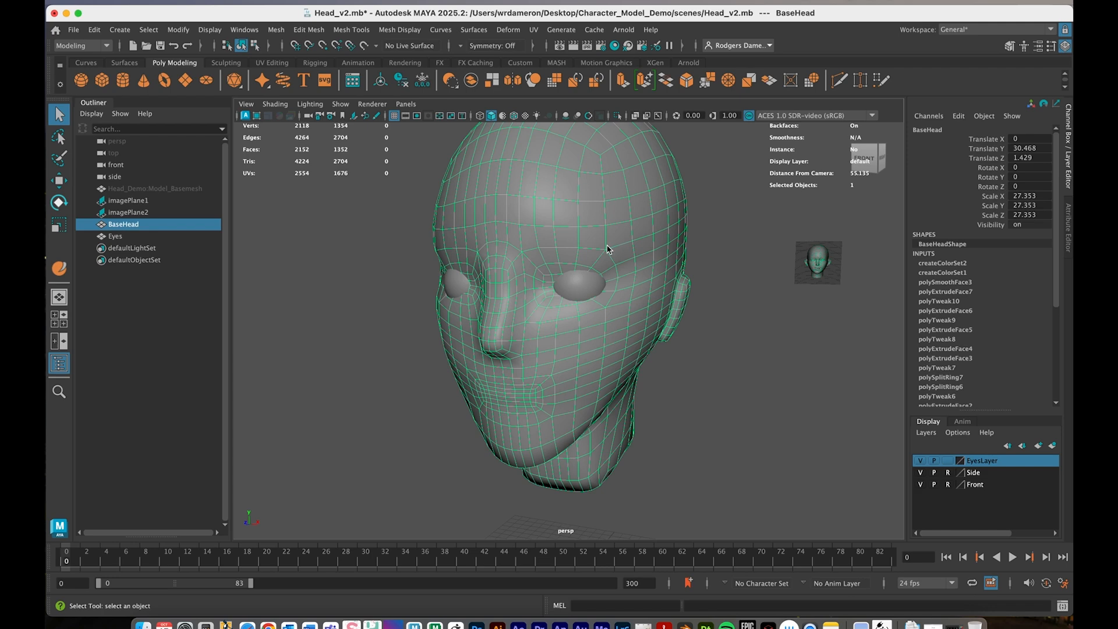
Step: Check the export selection options for OBJexport as an available file type, without exporting
left_click(74, 29)
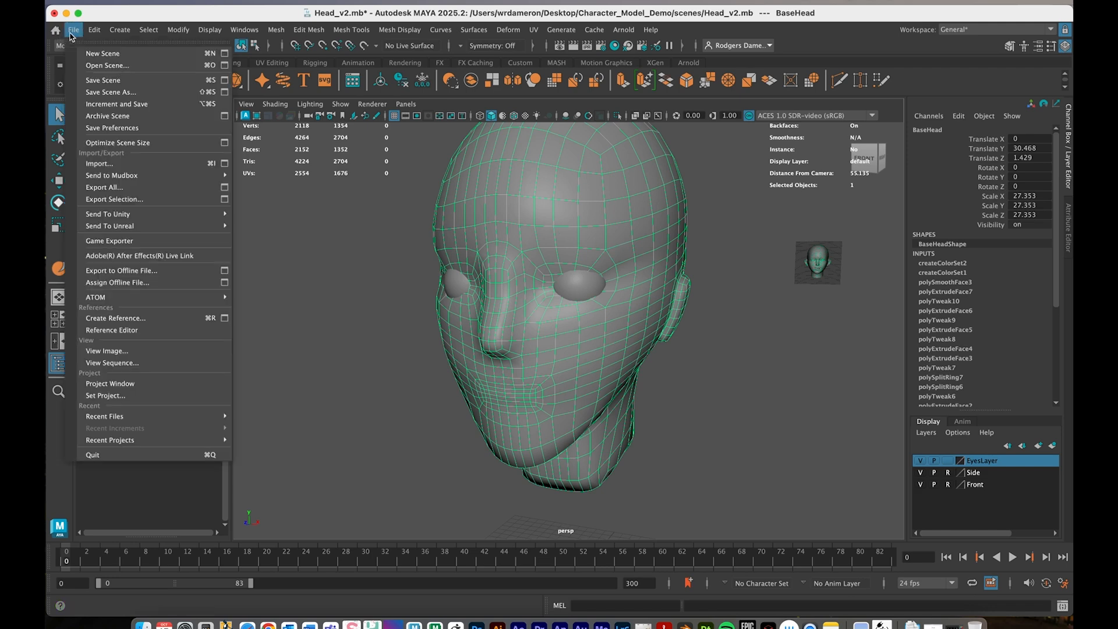
left_click(224, 200)
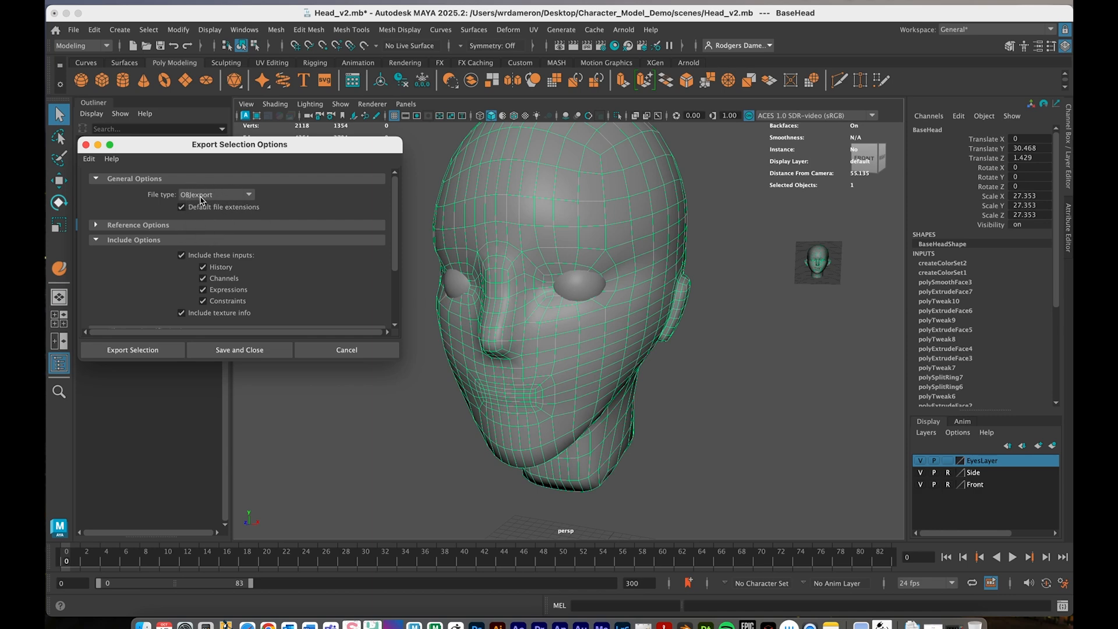
left_click(203, 194)
mouse_move(251, 265)
left_mouse_down()
mouse_move(252, 216)
mouse_move(257, 264)
left_mouse_up()
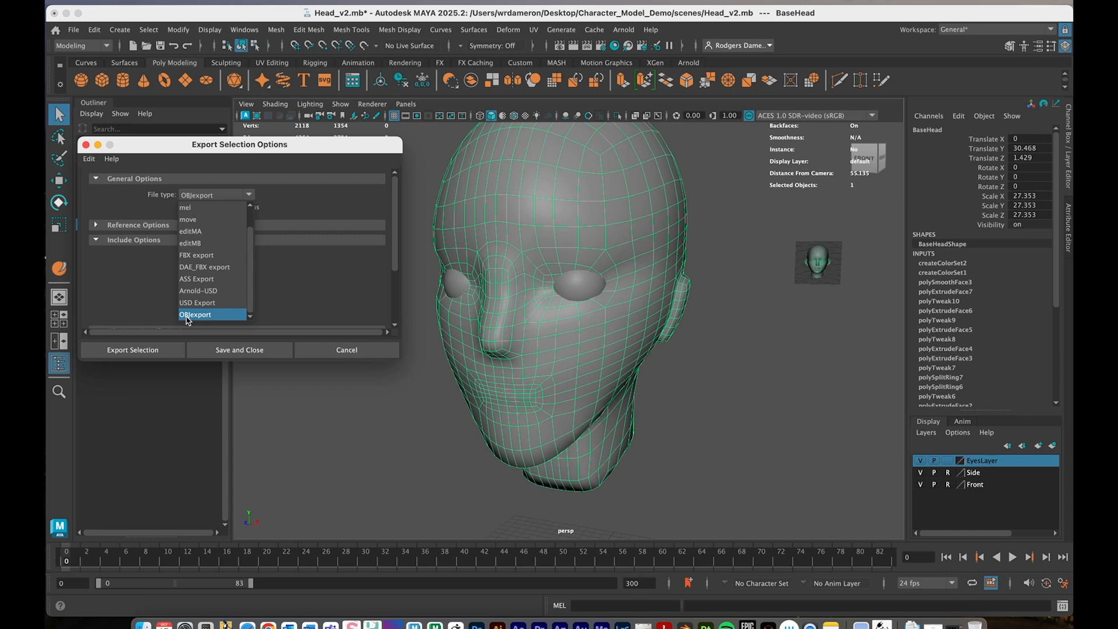
left_click(220, 314)
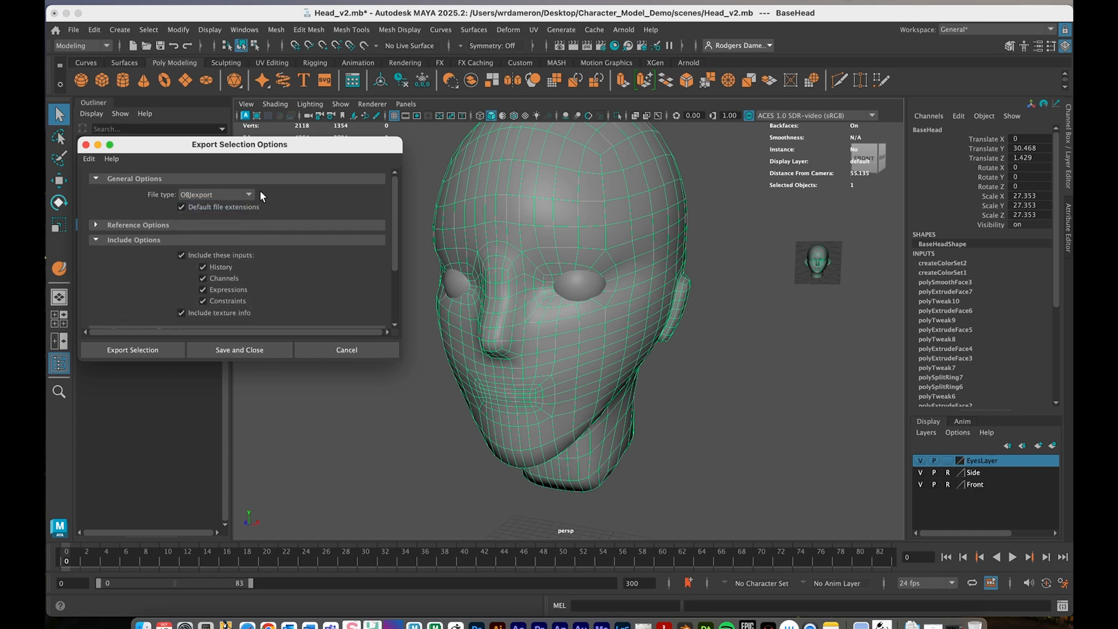
left_click(366, 349)
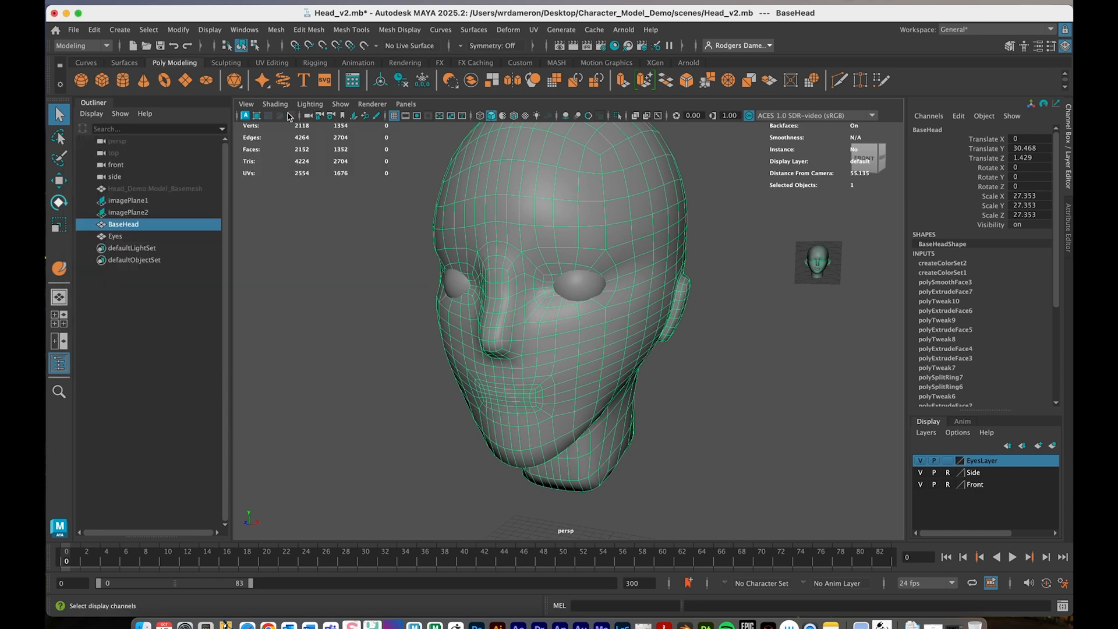
Step: Search the Plug-in Manager for "obj" and check whether the objExport plug-in is loaded and set to auto load
left_click(256, 30)
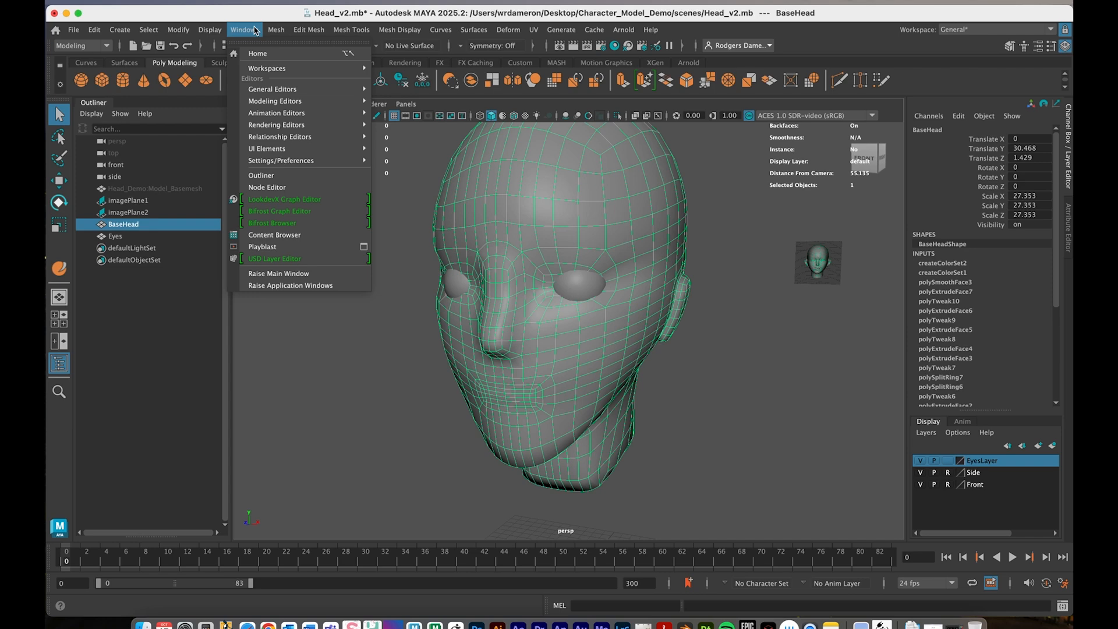
mouse_move(322, 160)
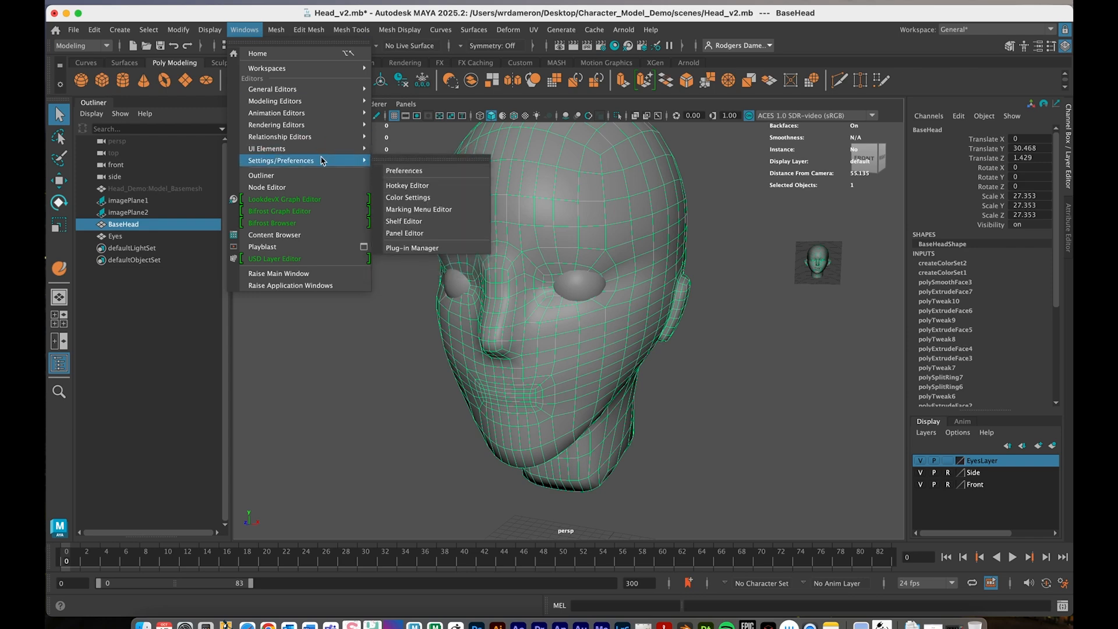
left_click(410, 249)
left_click_drag(454, 219, 361, 145)
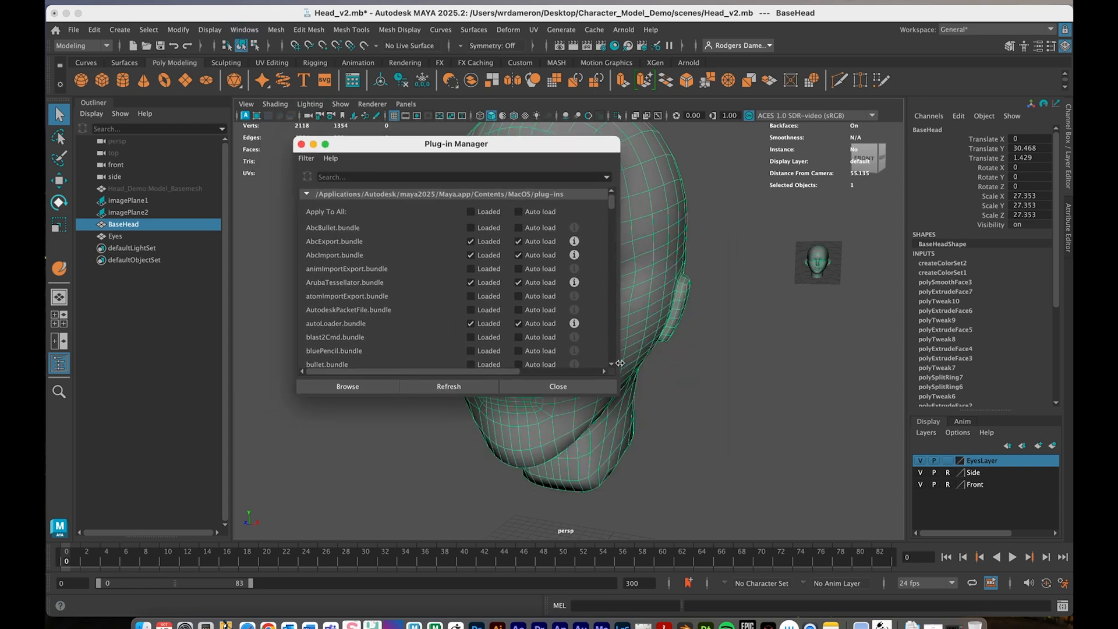
left_click(362, 177)
type("obj")
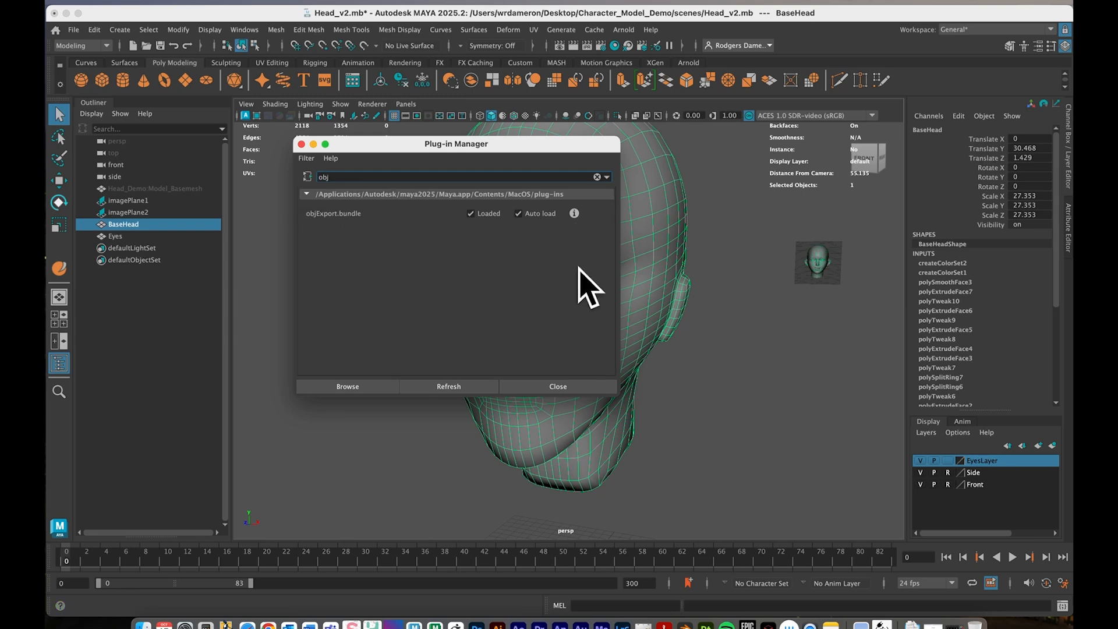
left_click(587, 389)
left_click(741, 429)
left_click(608, 221)
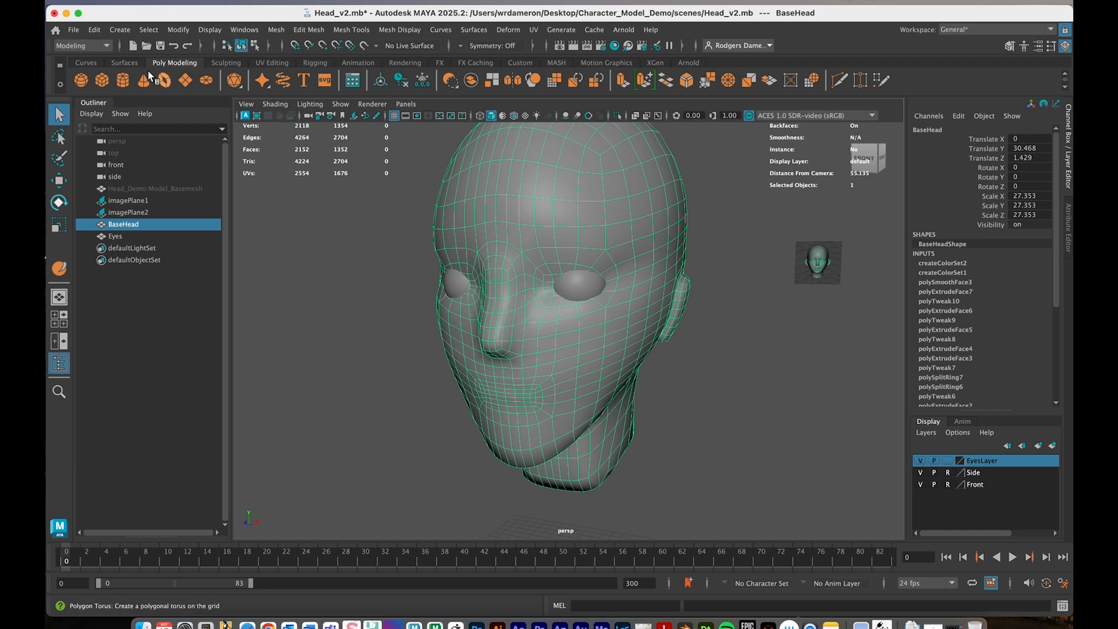
Step: Export the selected BaseHead mesh as an OBJ file named Head_toZbrush in the project's scenes folder
left_click(94, 30)
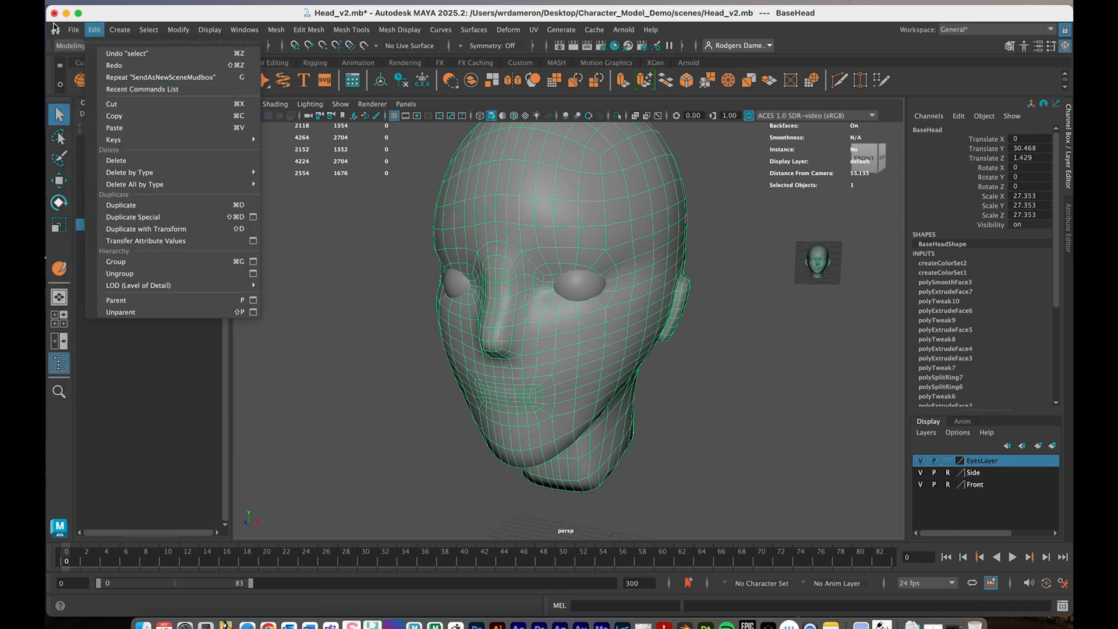
left_click(73, 29)
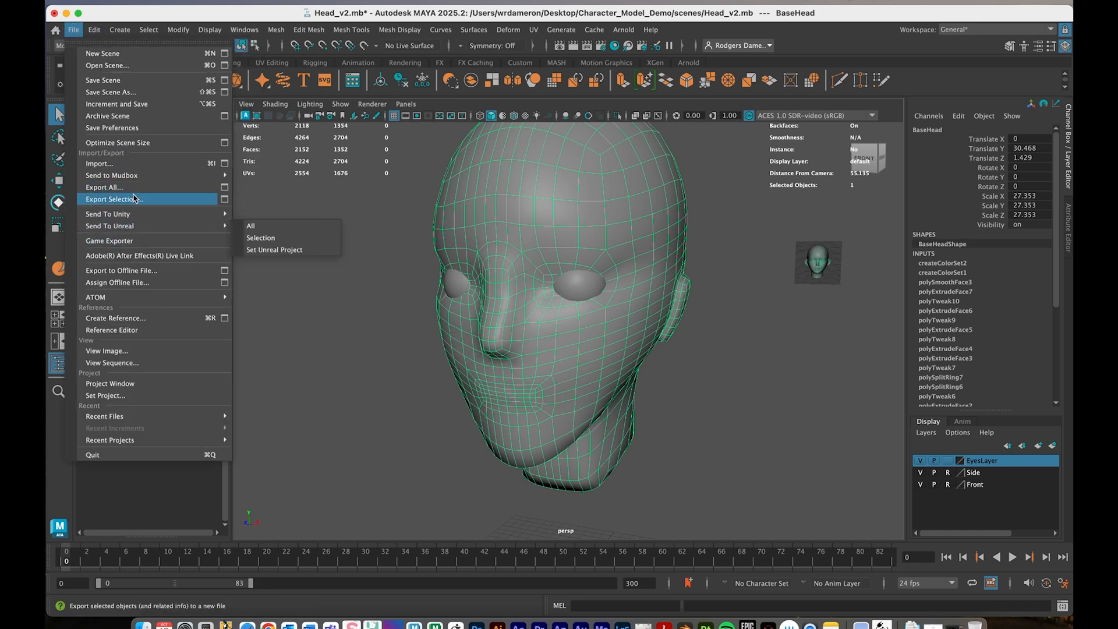
left_click(224, 199)
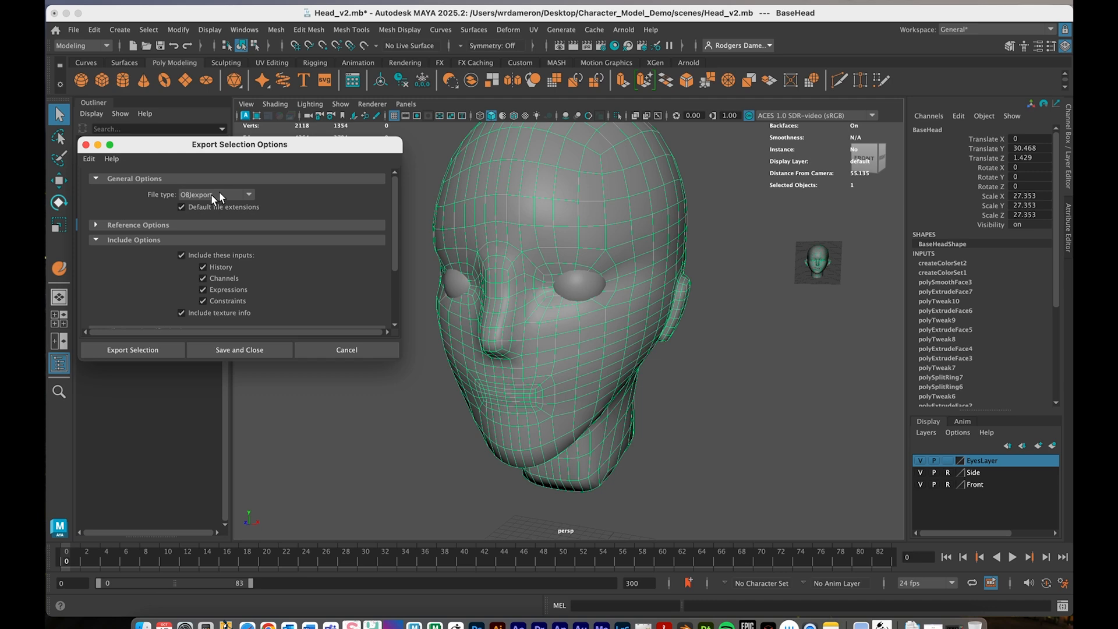
left_click(133, 350)
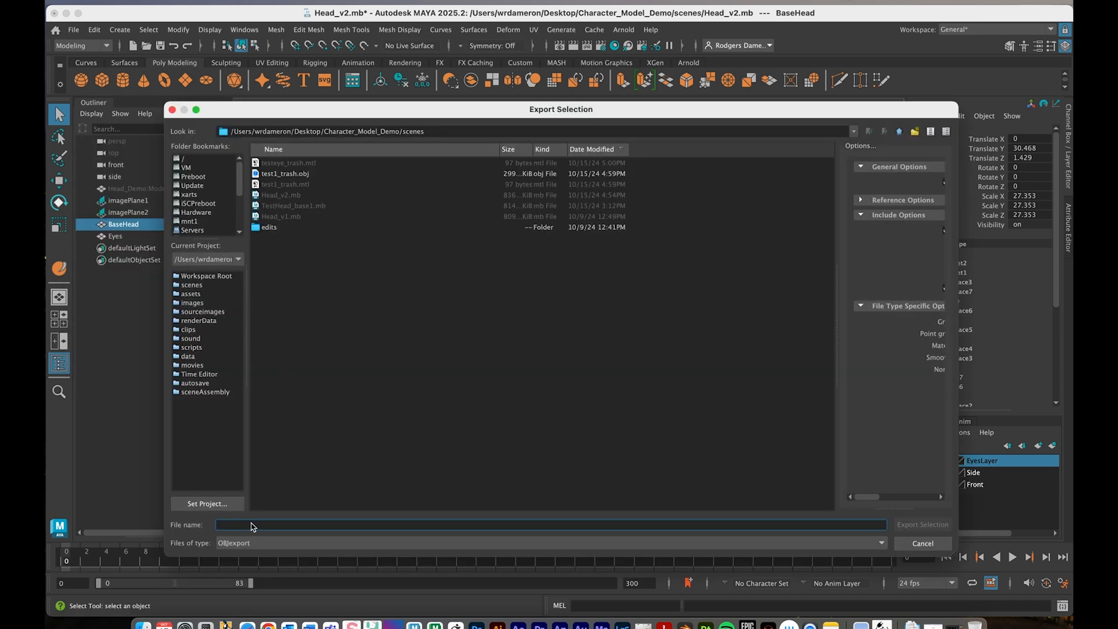
type("Head_toZbrush")
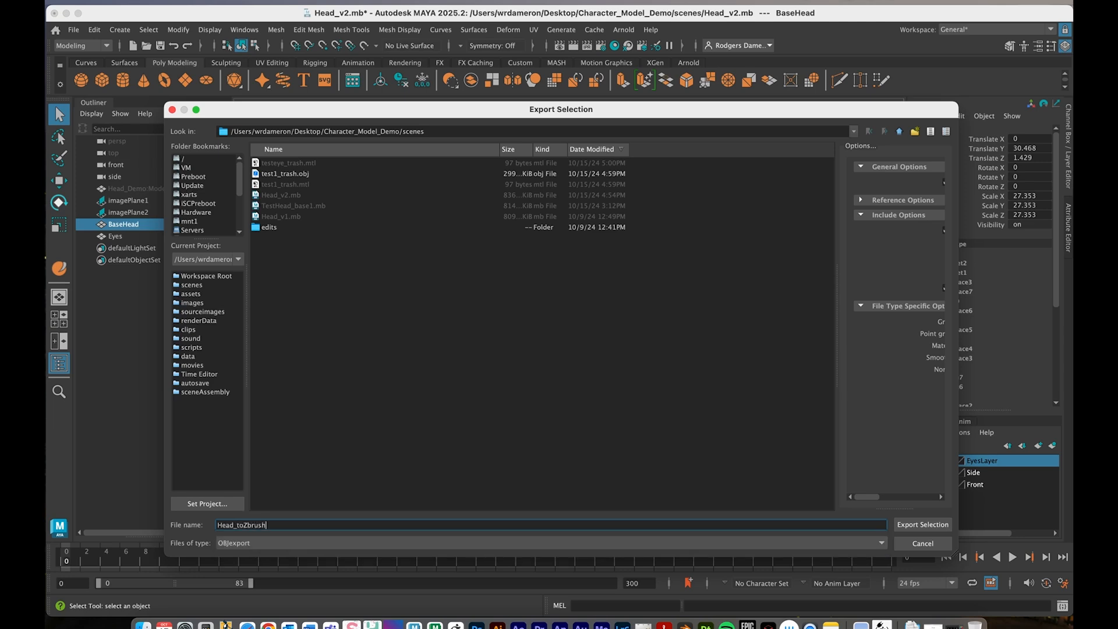
left_click(911, 524)
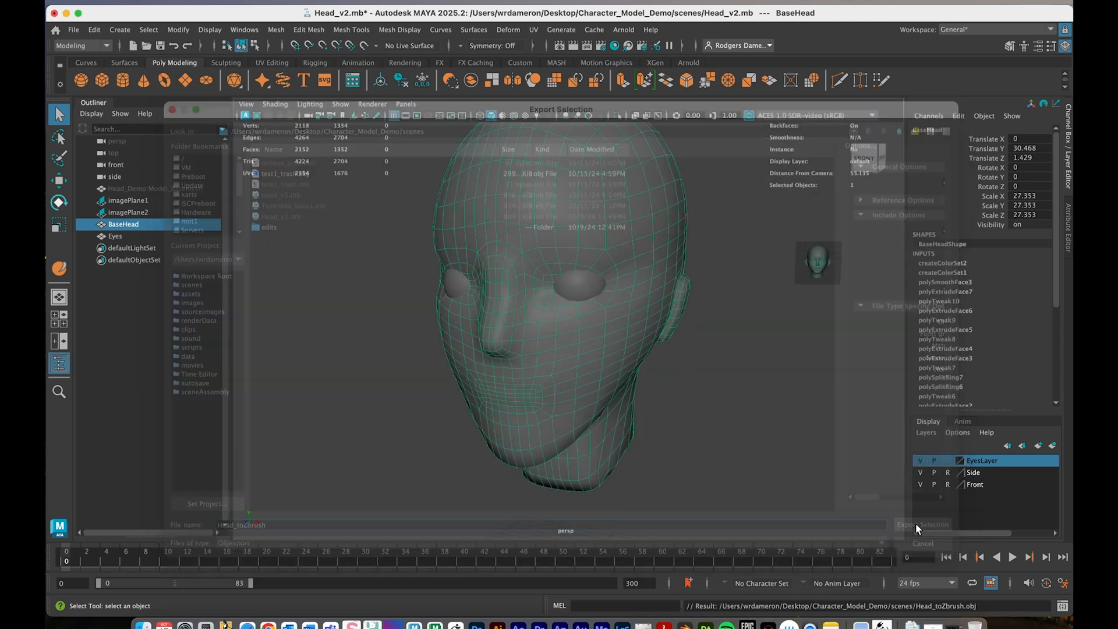
Step: Export the Eyes mesh as an OBJ file named Eys_toZbrush in the scenes folder, and save the scene
left_click(586, 293)
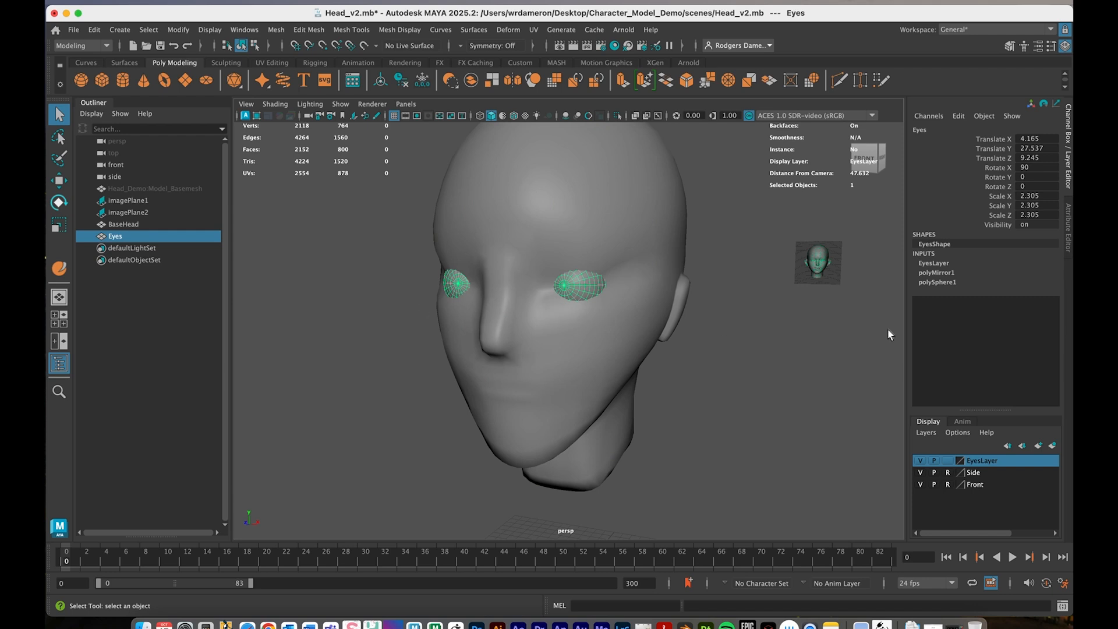
left_click(74, 30)
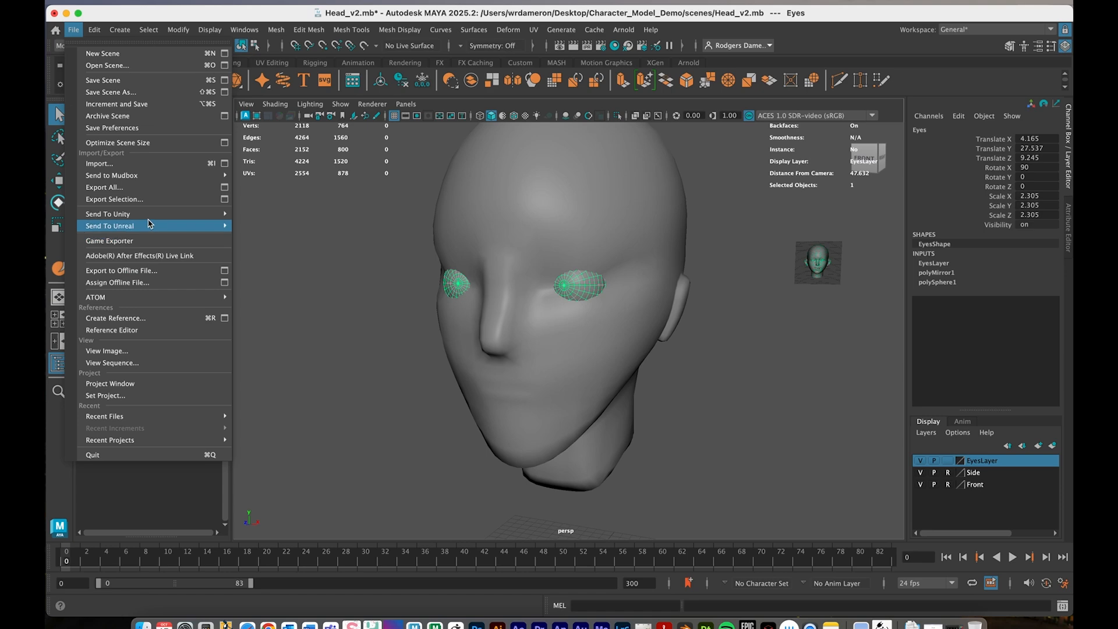
left_click(227, 201)
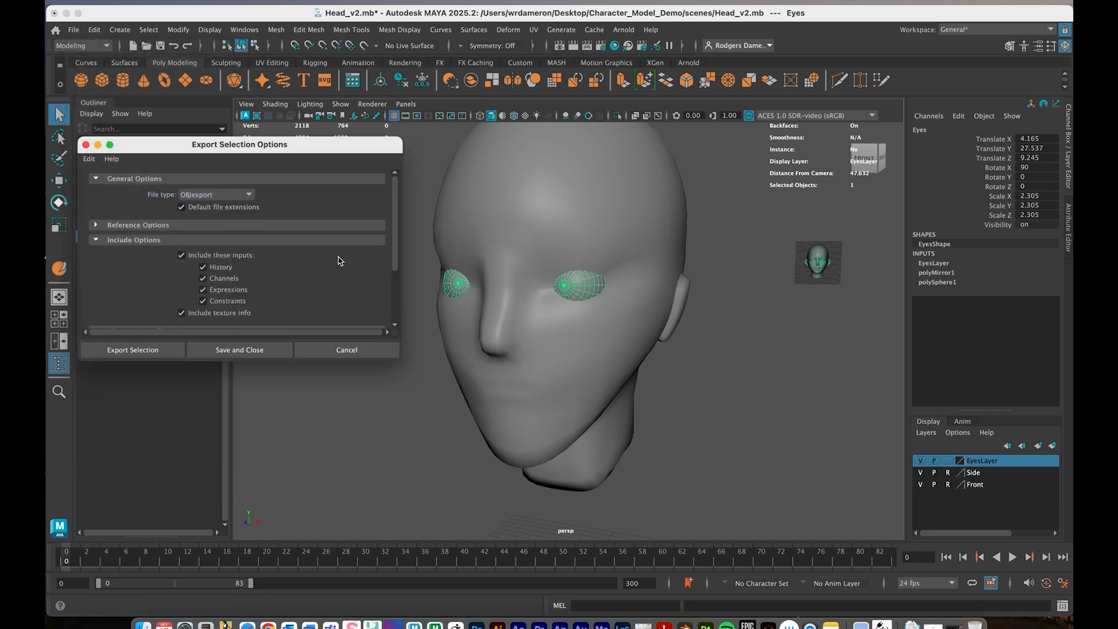
left_click(149, 351)
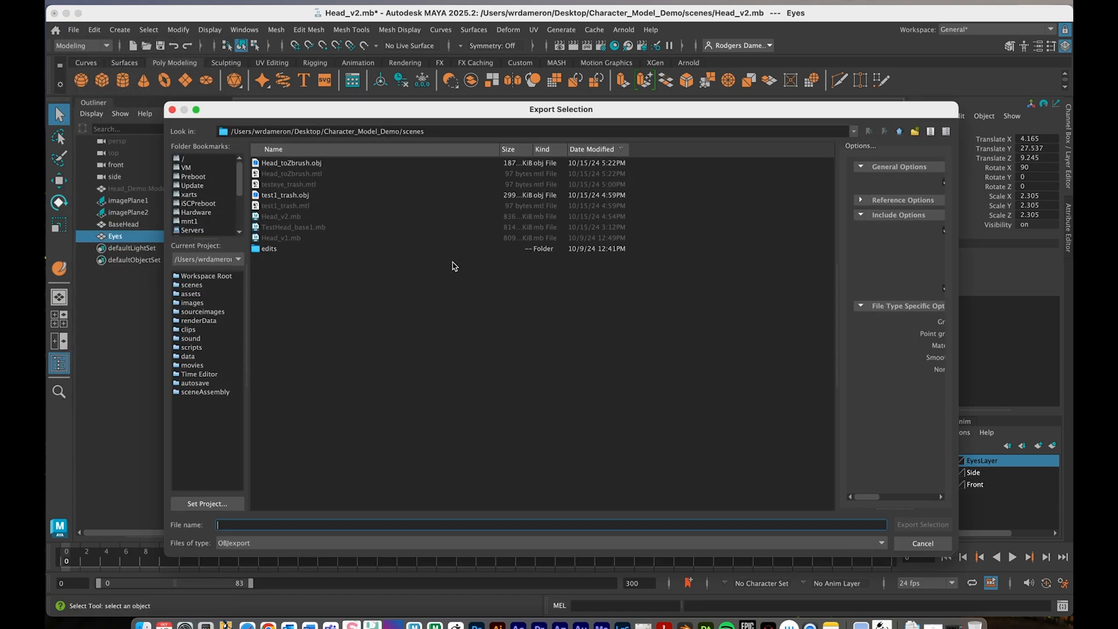
type("Eys_toZbrush")
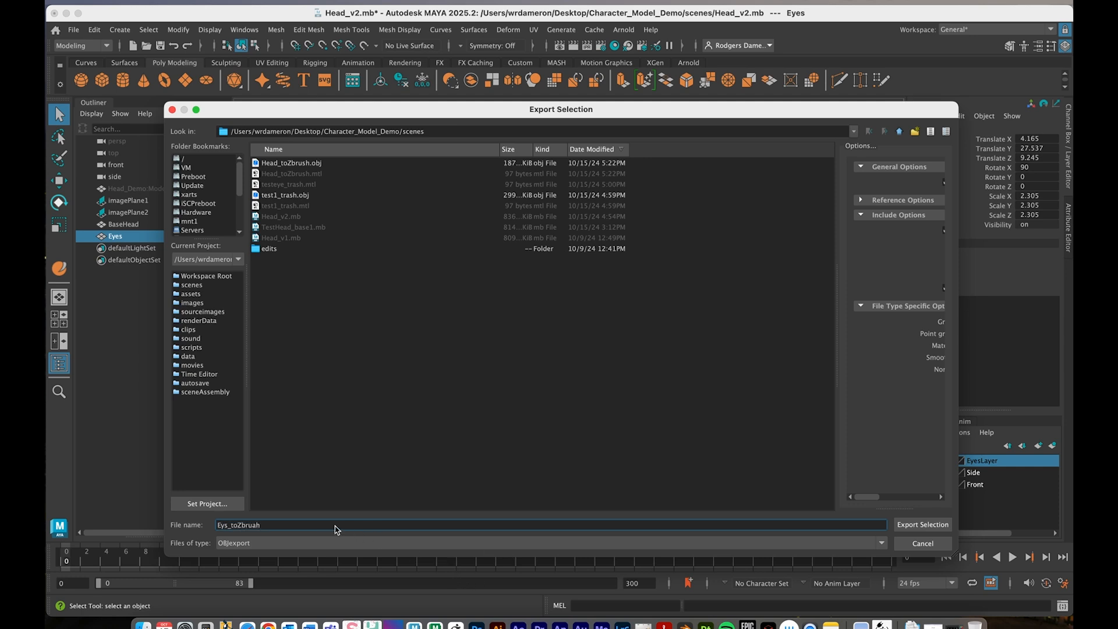
left_click(923, 525)
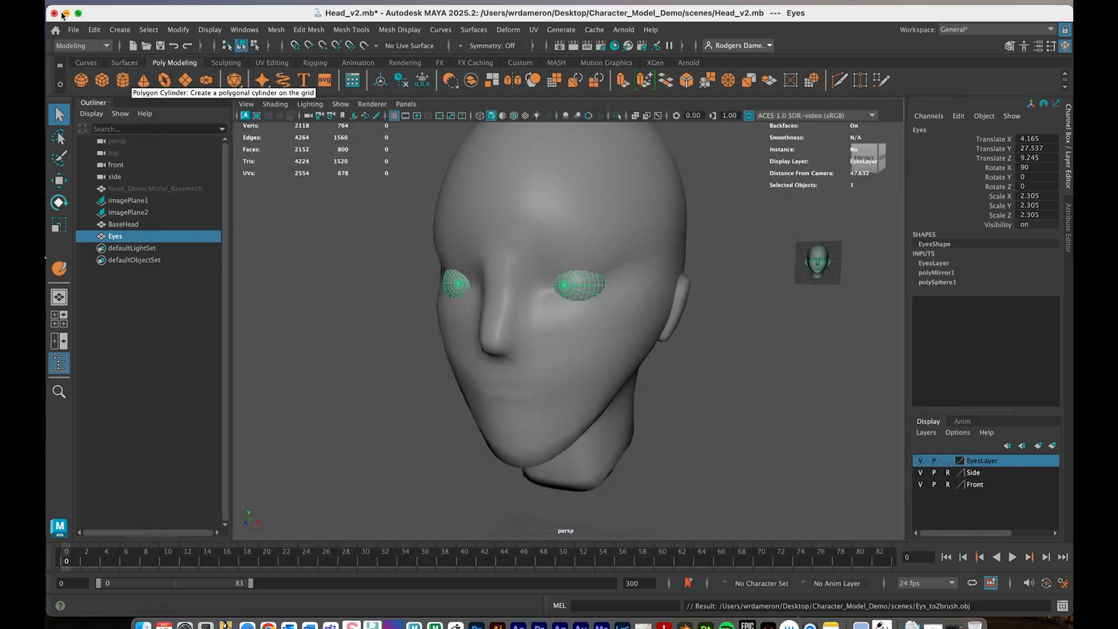
left_click(68, 28)
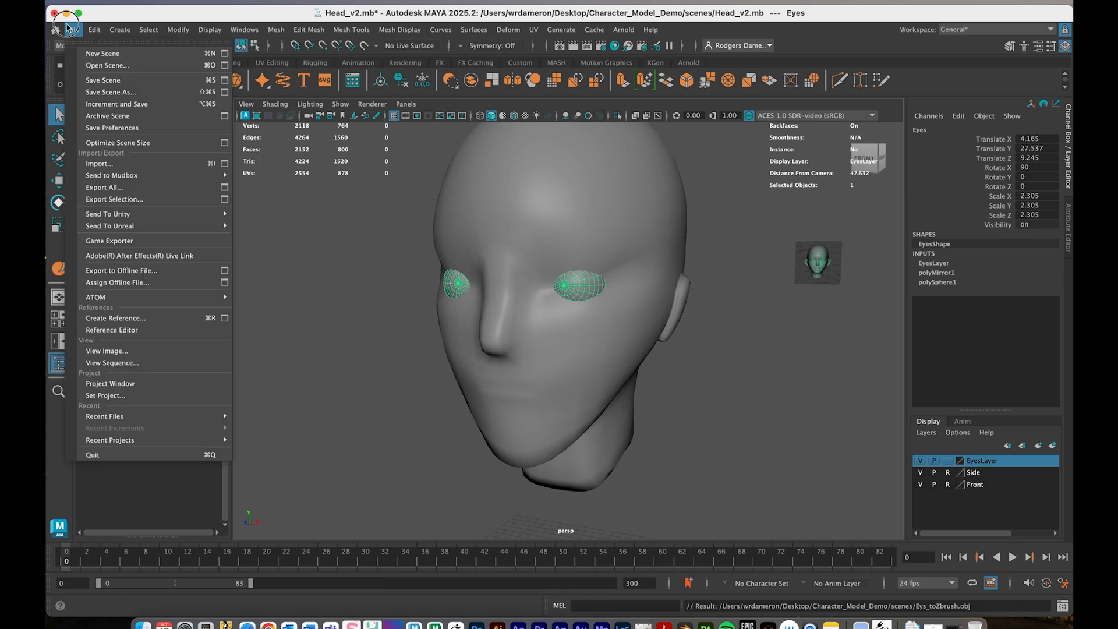
left_click(87, 79)
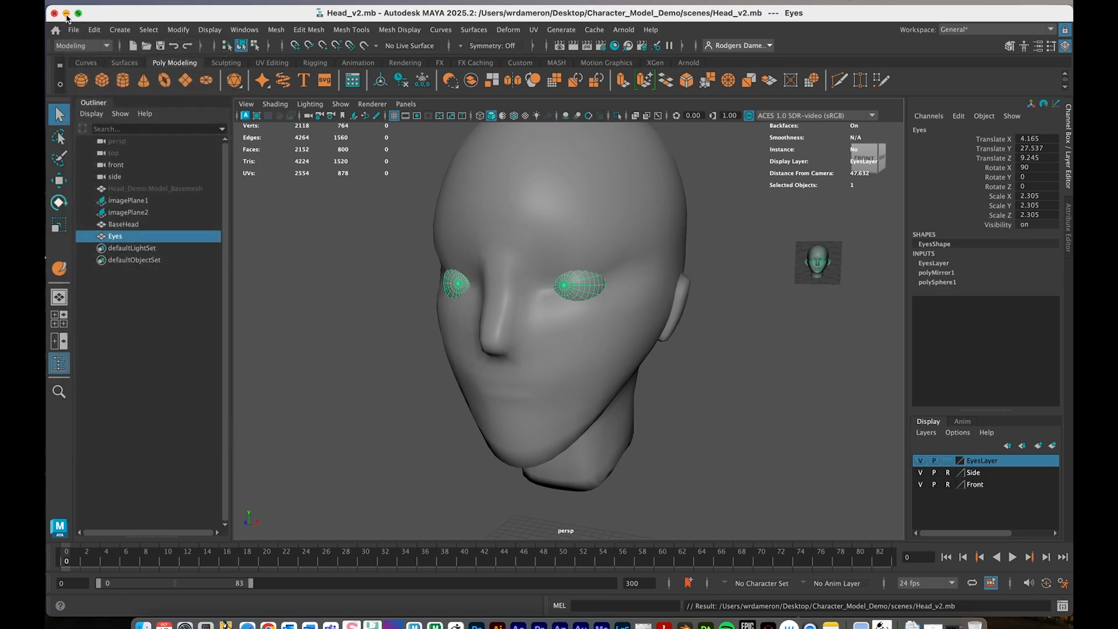
Step: Minimize Maya, switch to ZBrush and hide the LightBox browser to clear the canvas
left_click(66, 13)
left_click(94, 32)
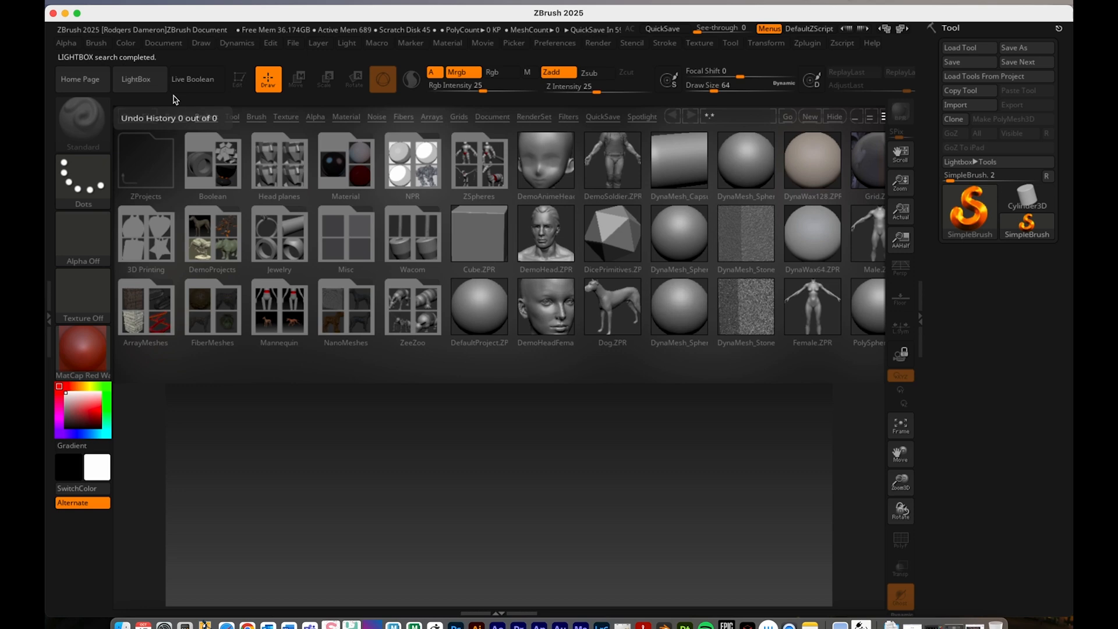
left_click(141, 81)
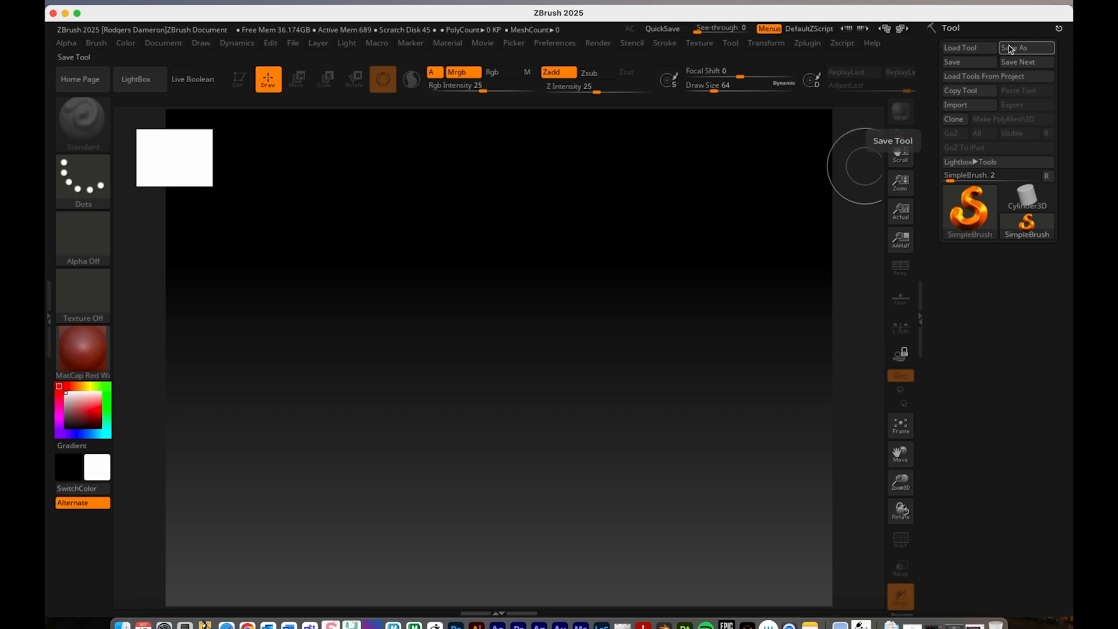
Step: With the PolyMesh3D tool active, import Head_toZbrush.obj and draw the head upright on the canvas
left_click(970, 105)
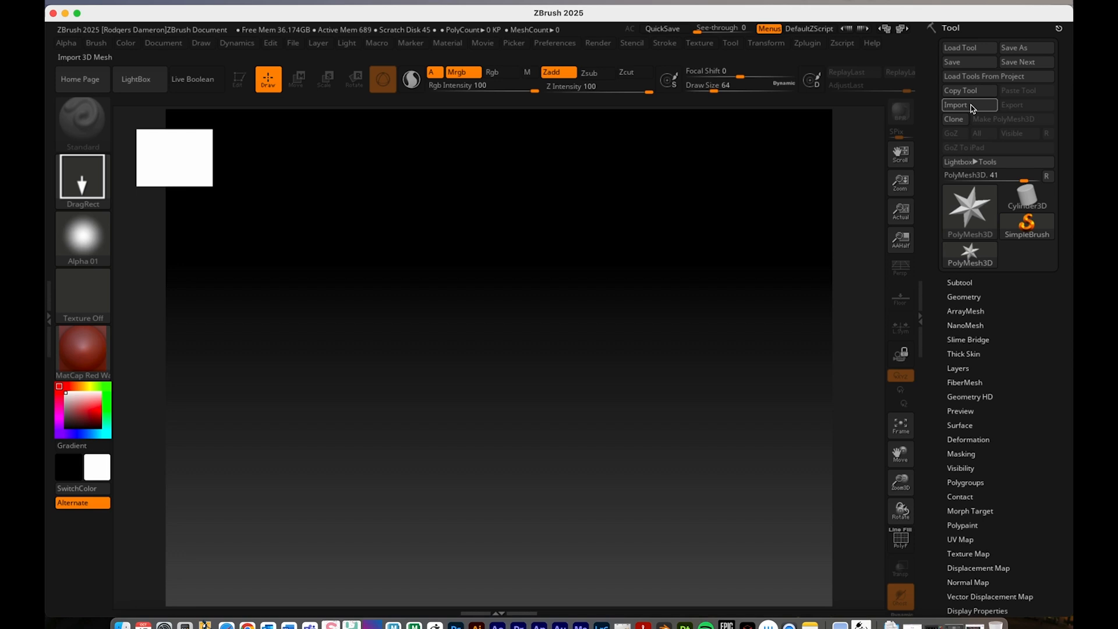
left_click(965, 107)
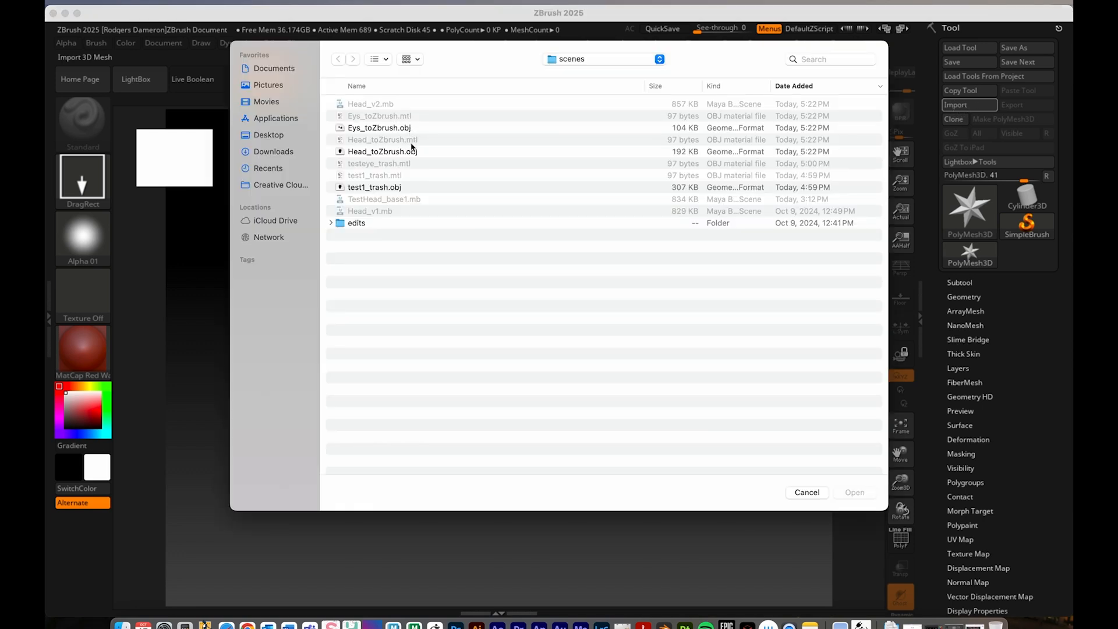
left_click(356, 152)
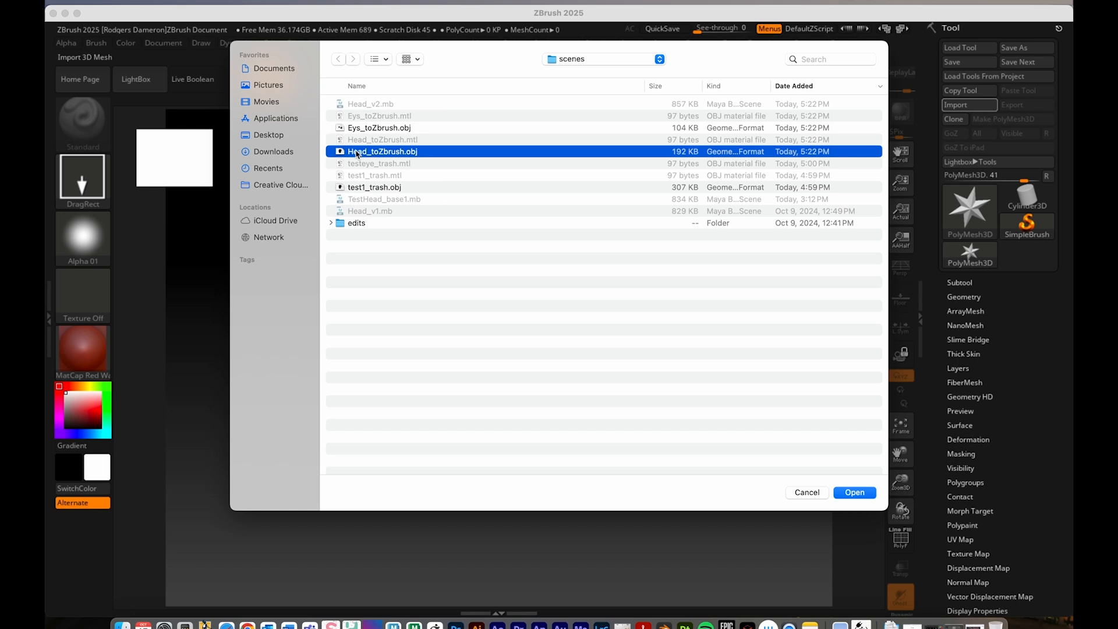
left_click(844, 494)
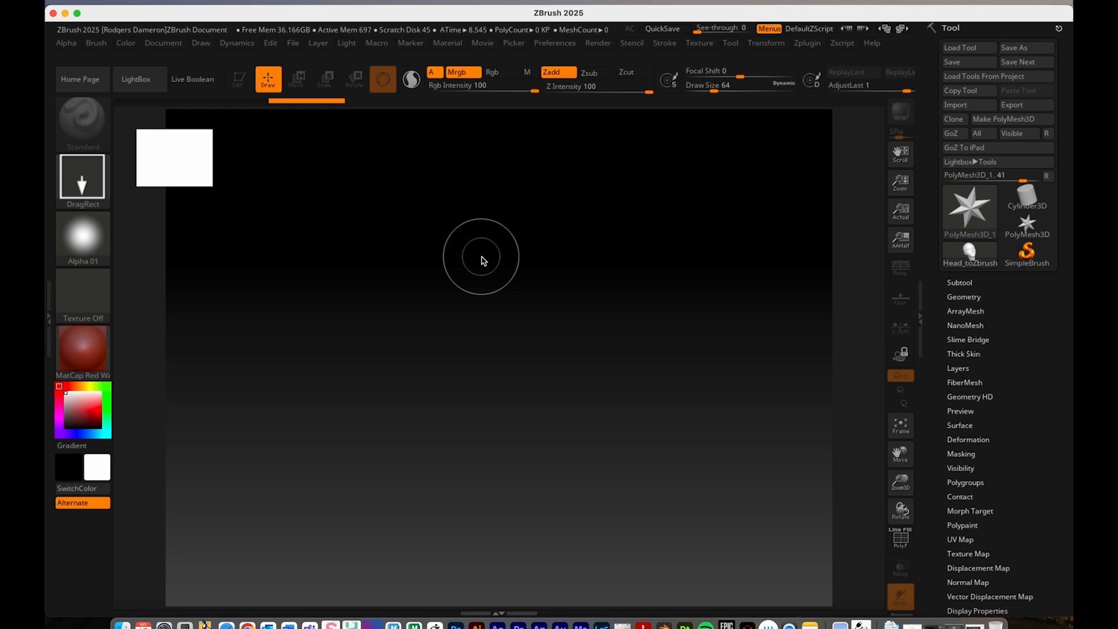
mouse_move(451, 252)
left_mouse_down()
mouse_move(541, 413)
mouse_move(524, 448)
mouse_move(491, 469)
mouse_move(501, 493)
left_mouse_up()
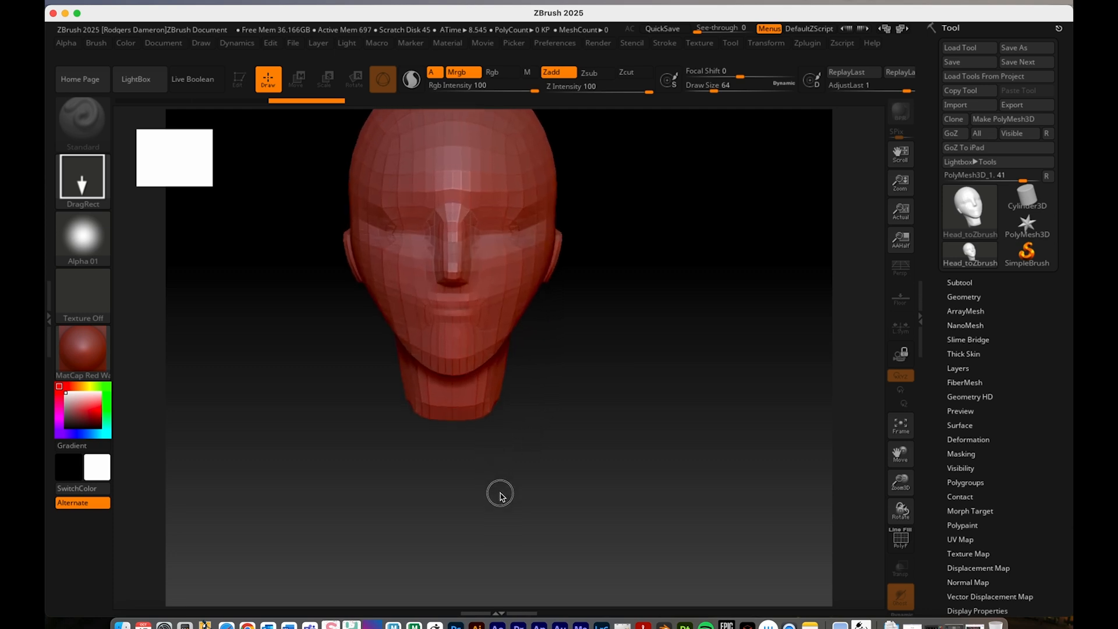
left_click_drag(501, 494, 499, 494)
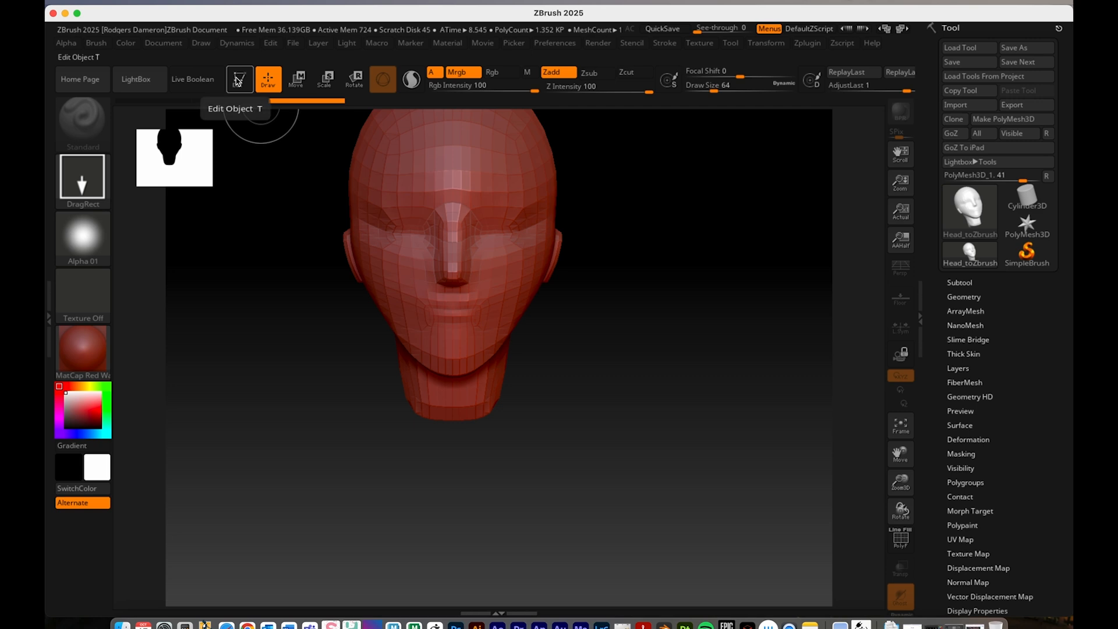
left_click_drag(654, 284, 693, 359)
mouse_move(625, 332)
left_mouse_down()
mouse_move(602, 402)
mouse_move(612, 415)
left_mouse_up()
left_click_drag(472, 392, 473, 422)
left_click_drag(416, 397, 473, 425)
key("ctrl+z")
key("ctrl+z")
key("ctrl+z")
key("ctrl+z")
key("ctrl+z")
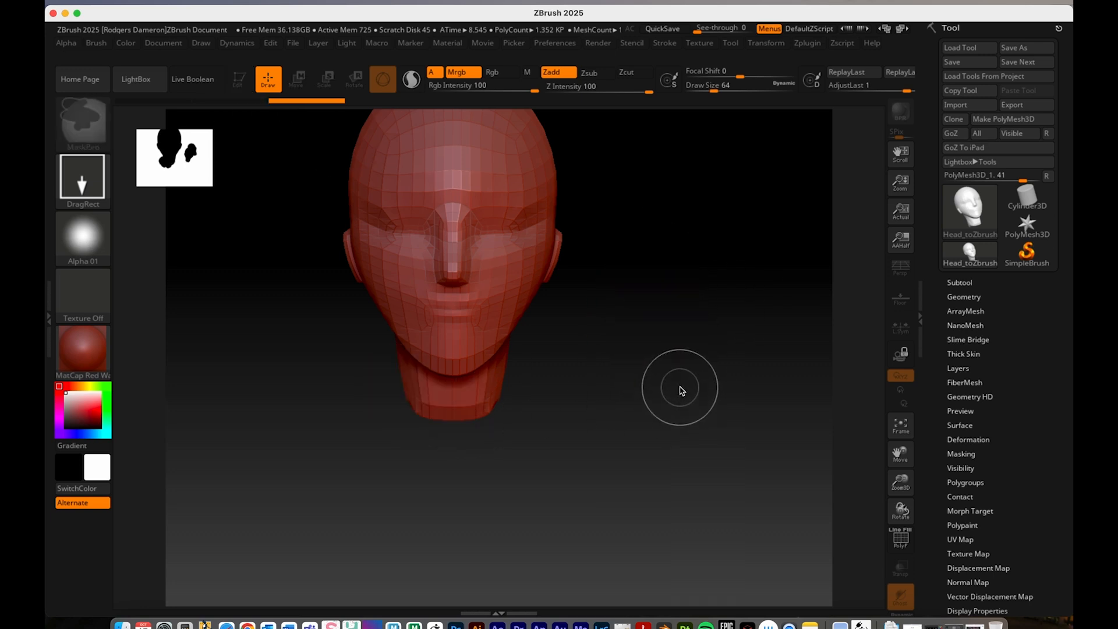
Step: Clear the canvas, redraw the imported head upright and smaller at its center, and enable Edit mode
key("ctrl+n")
left_click_drag(487, 299, 491, 519)
left_click(239, 79)
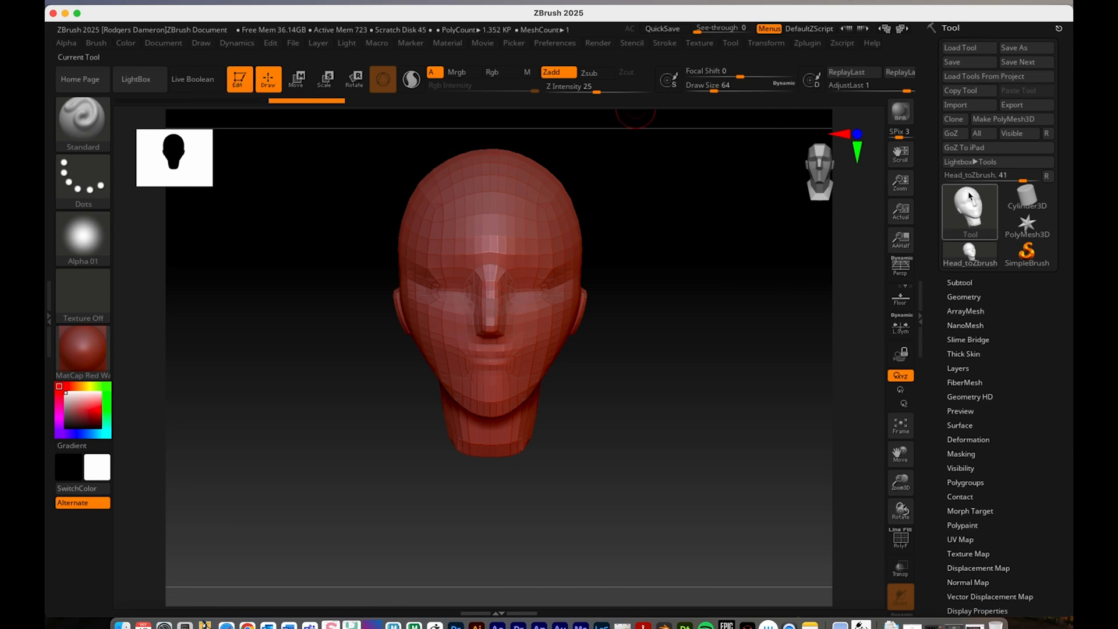
Step: Expand the Subtool settings of the Head_toZbrush tool so its subtool list is shown
mouse_move(972, 211)
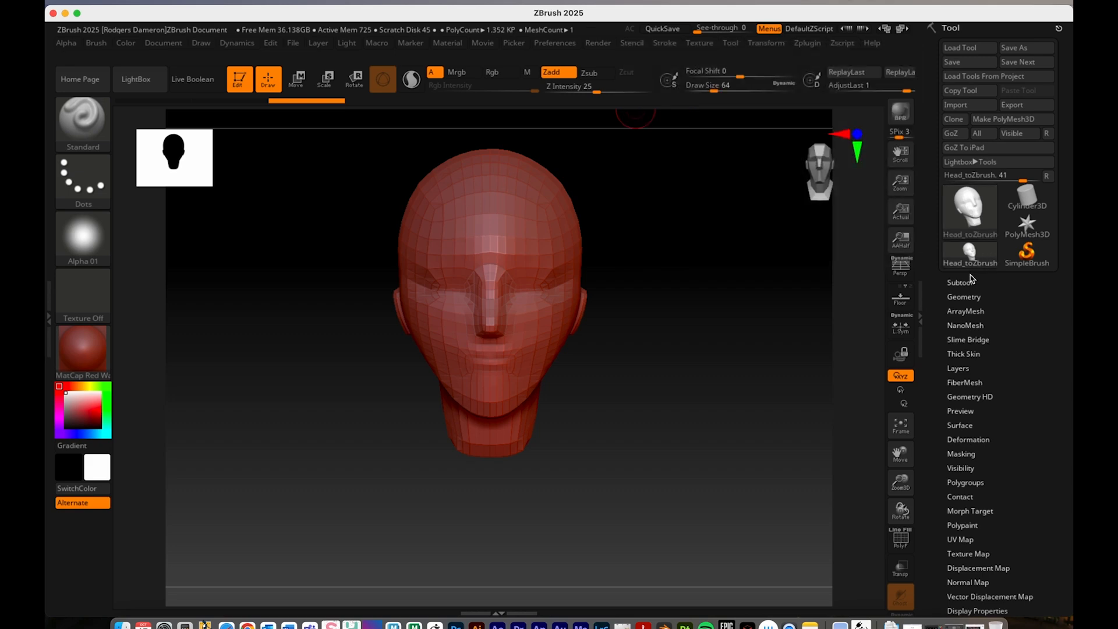
left_click(959, 283)
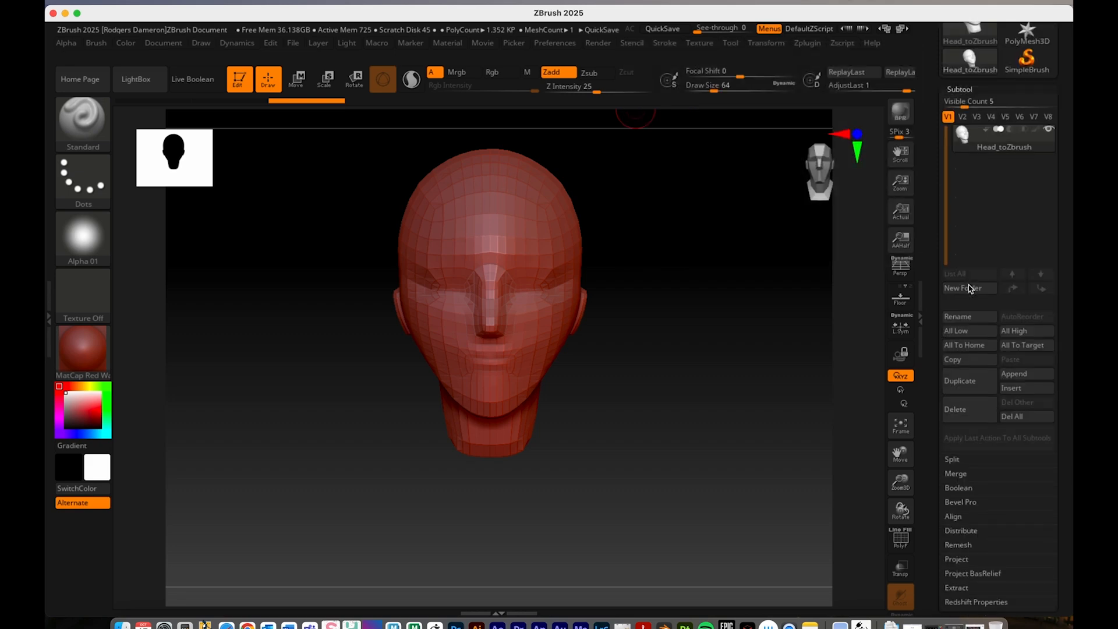
scroll(931, 133, "up", 3)
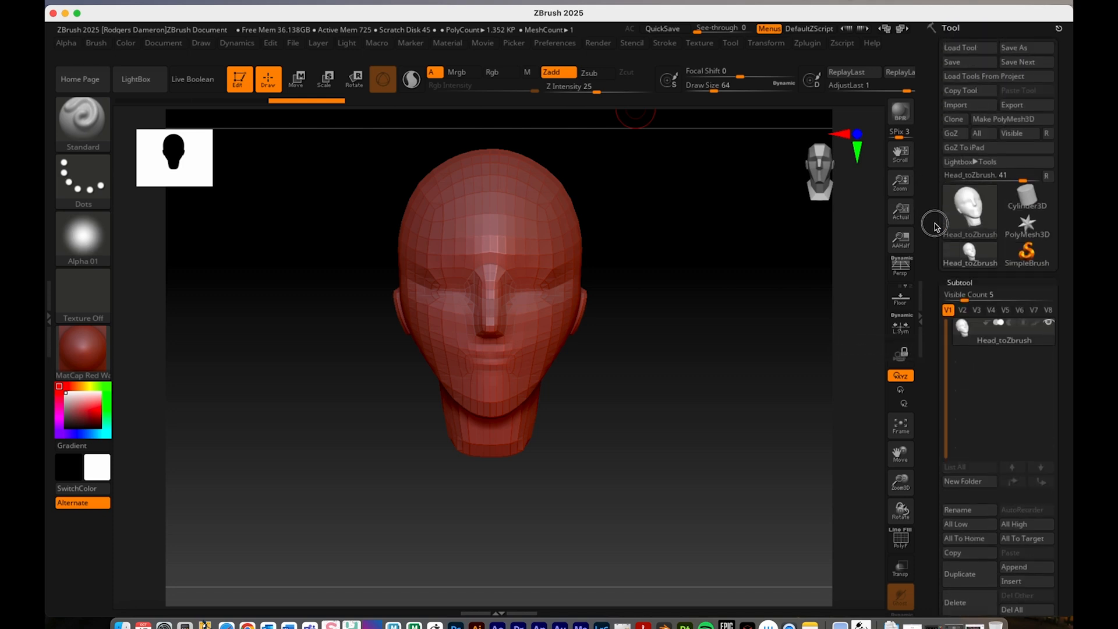
left_click(969, 289)
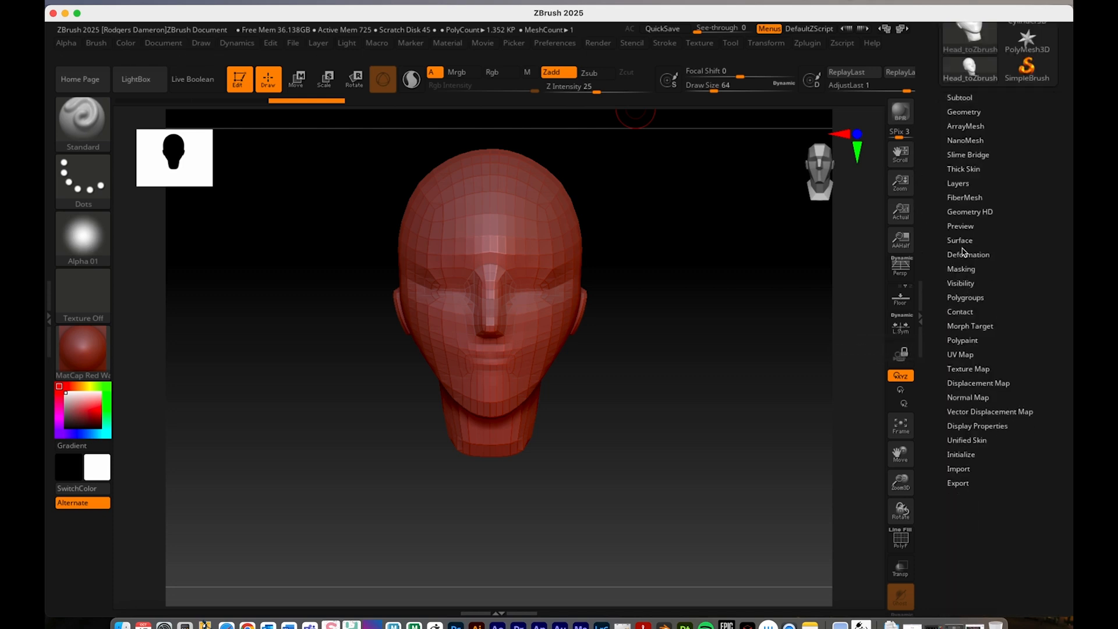
left_click(960, 98)
scroll(929, 195, "up", 3)
scroll(928, 195, "up", 2)
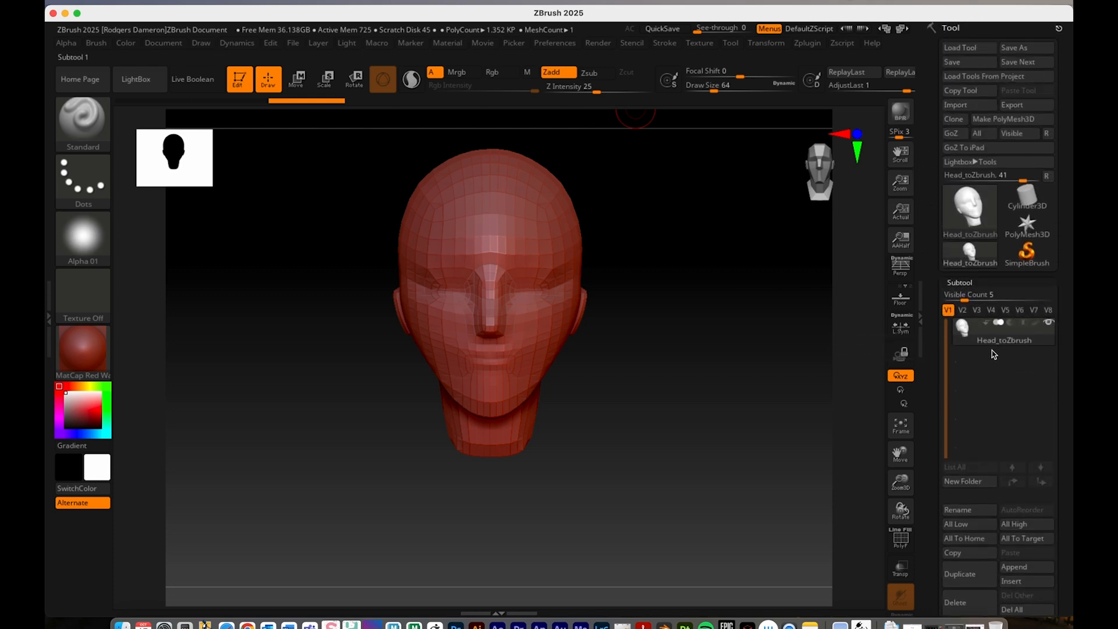
mouse_move(1002, 337)
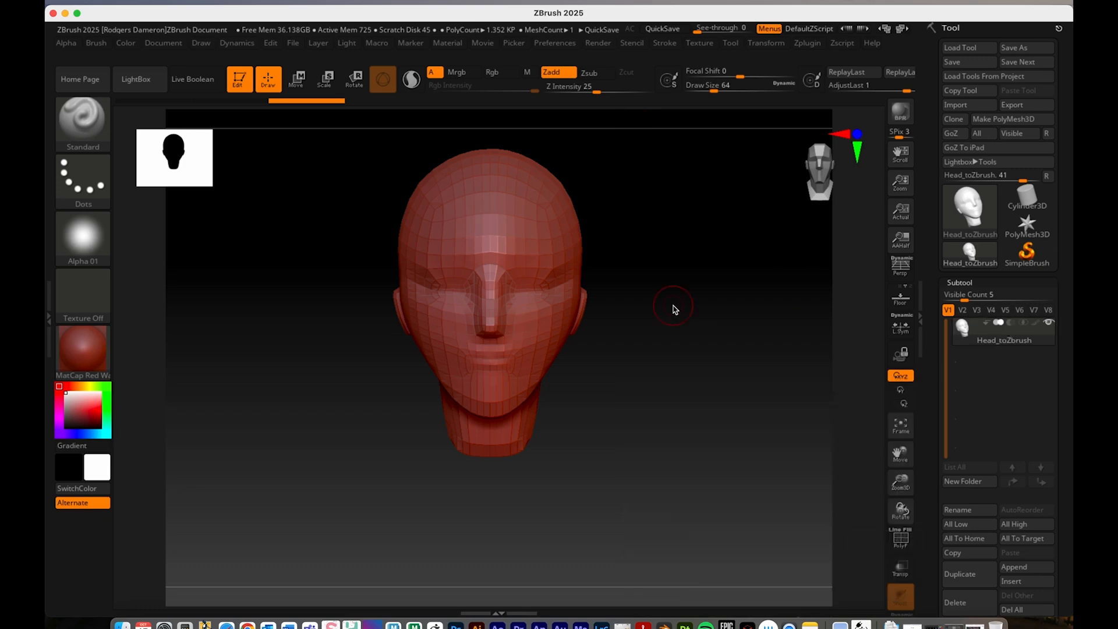
Step: Make a PolyMesh3D copy of the head tool and import Eys_toZbrush.obj into that copy
left_click(1014, 120)
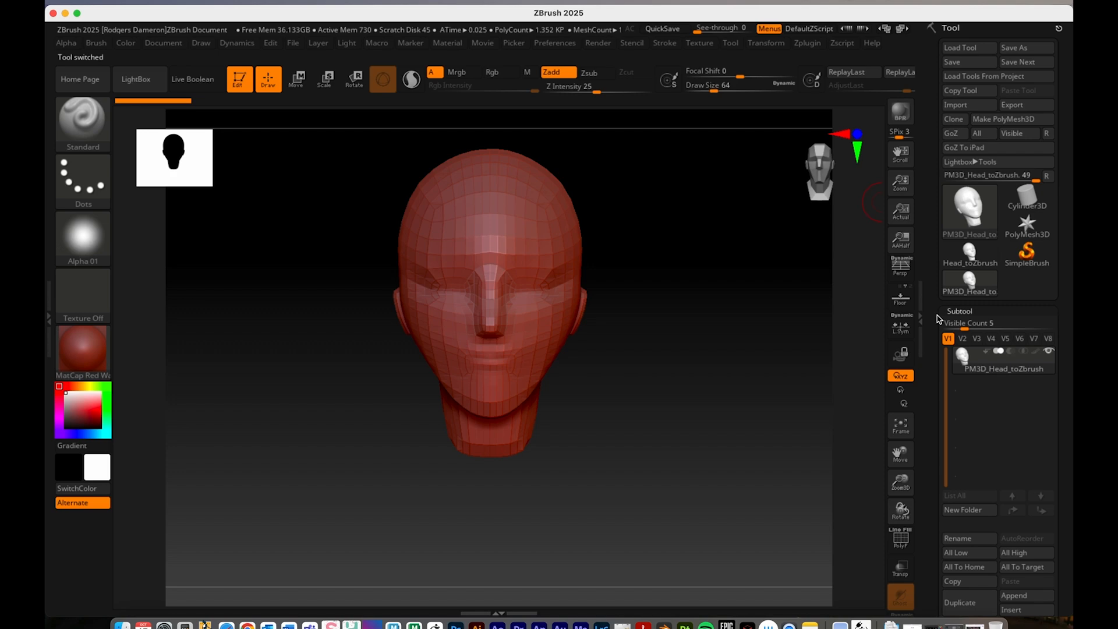
left_click(969, 106)
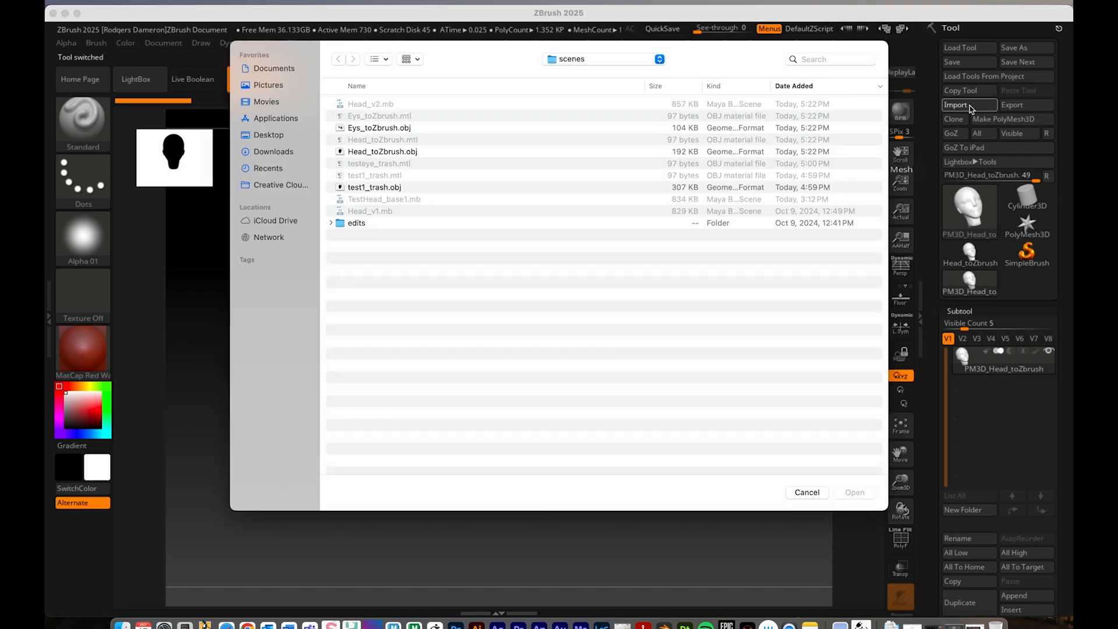
left_click(375, 128)
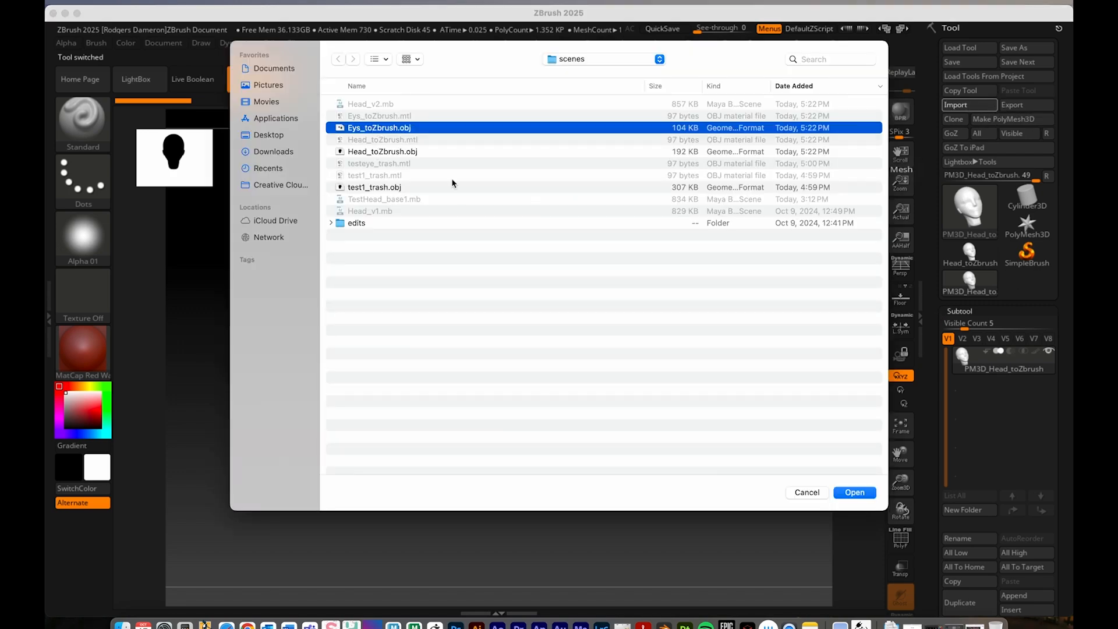
left_click(856, 493)
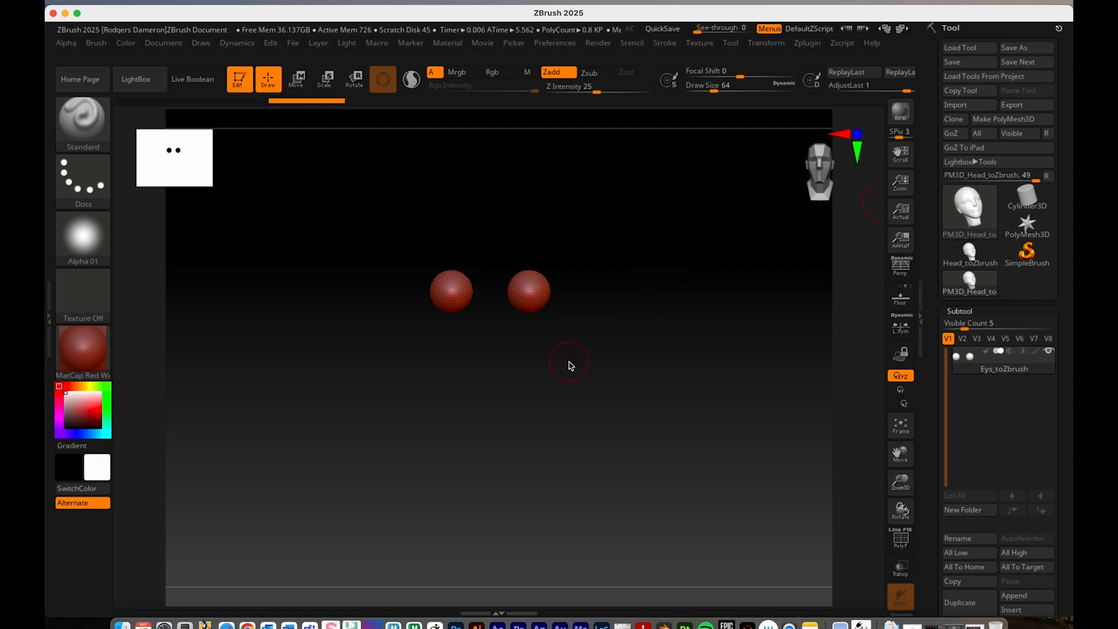
Step: Convert the imported eyes into their own PolyMesh3D tool
left_click(1008, 119)
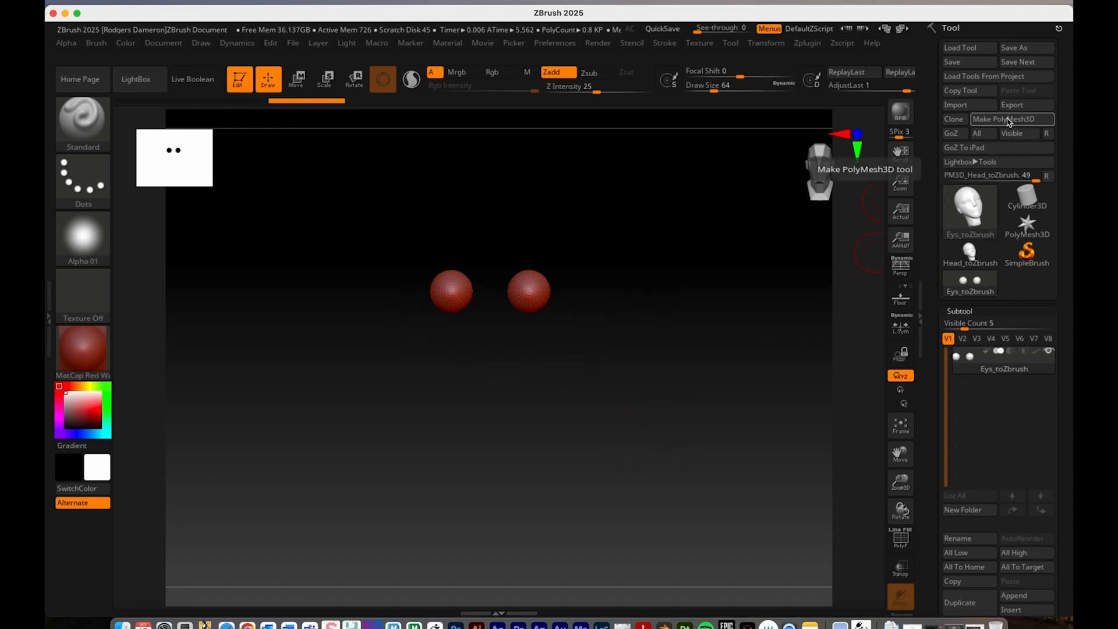
left_click(1007, 120)
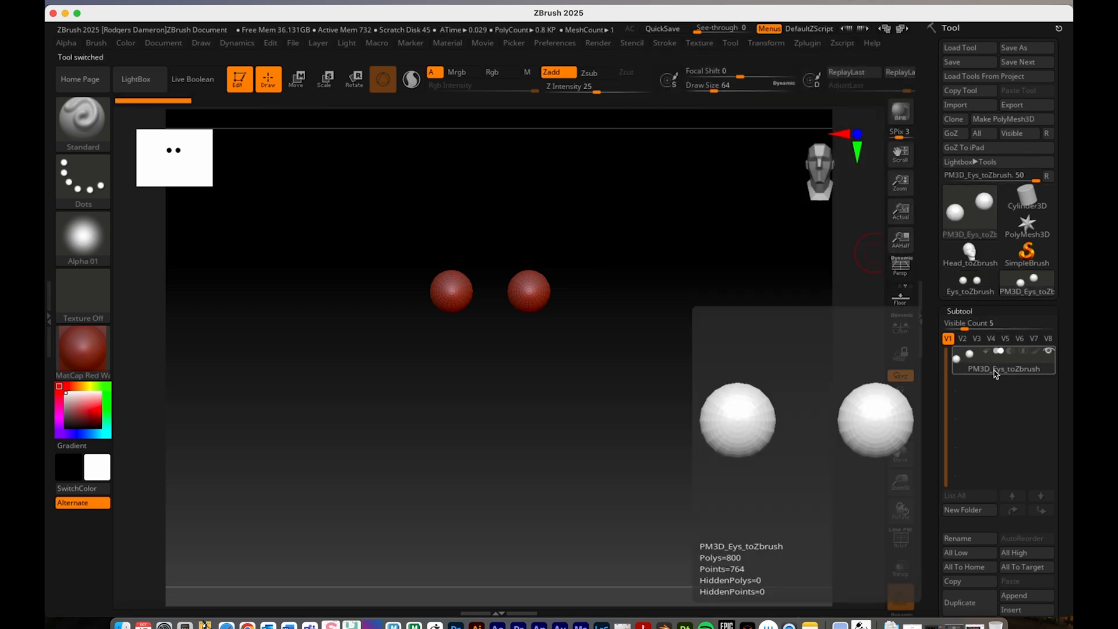
mouse_move(980, 298)
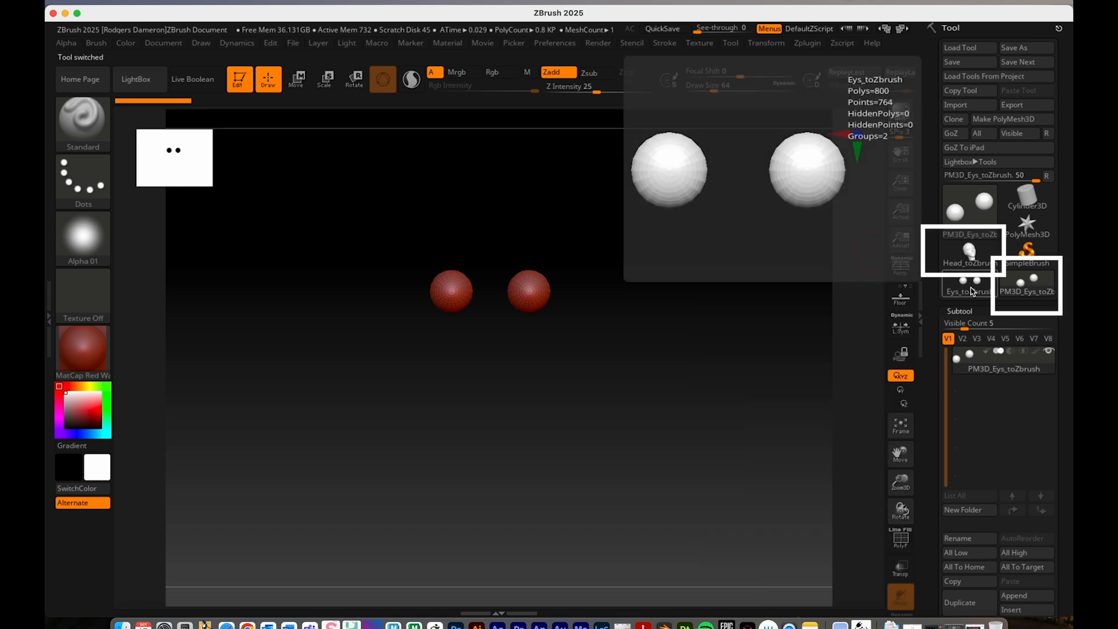
mouse_move(972, 257)
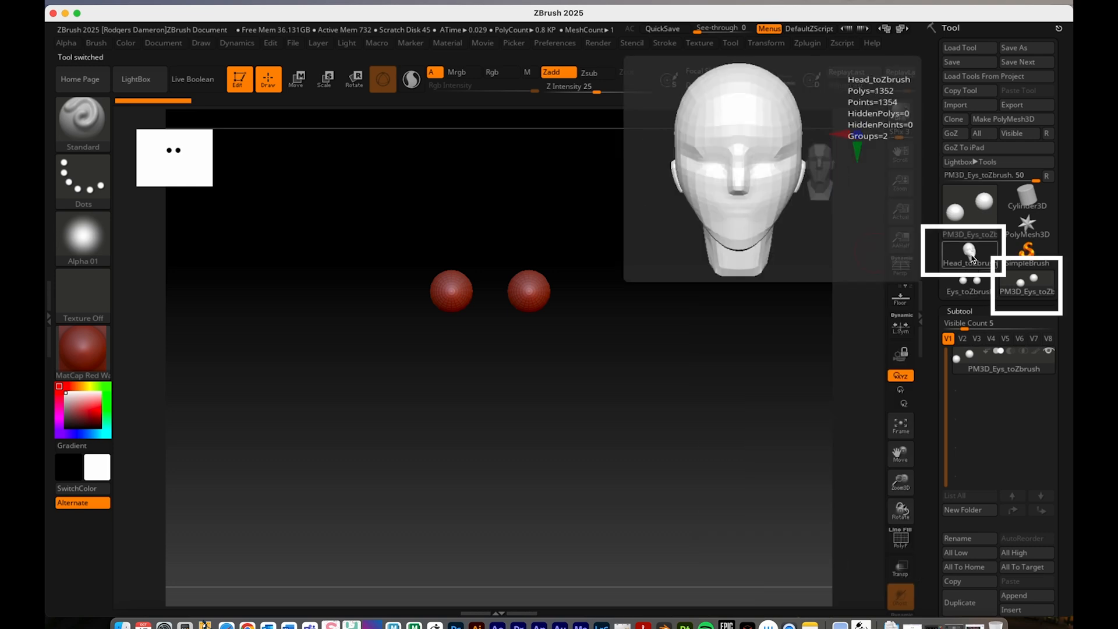
mouse_move(997, 278)
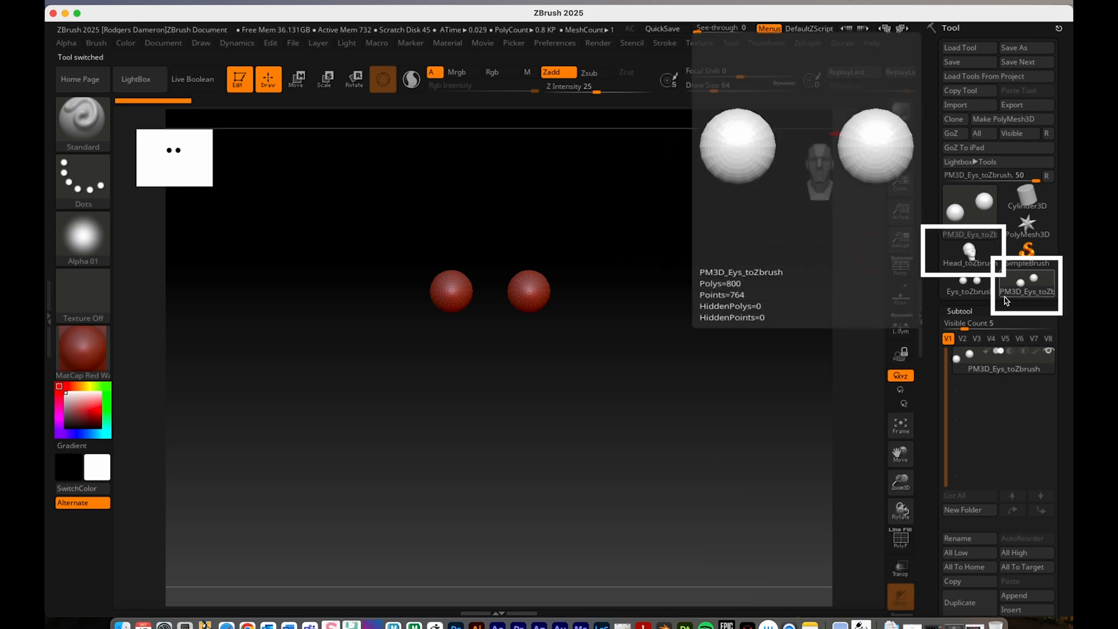
Step: Switch the active tool back to the original Head_toZbrush mesh
left_click(978, 263)
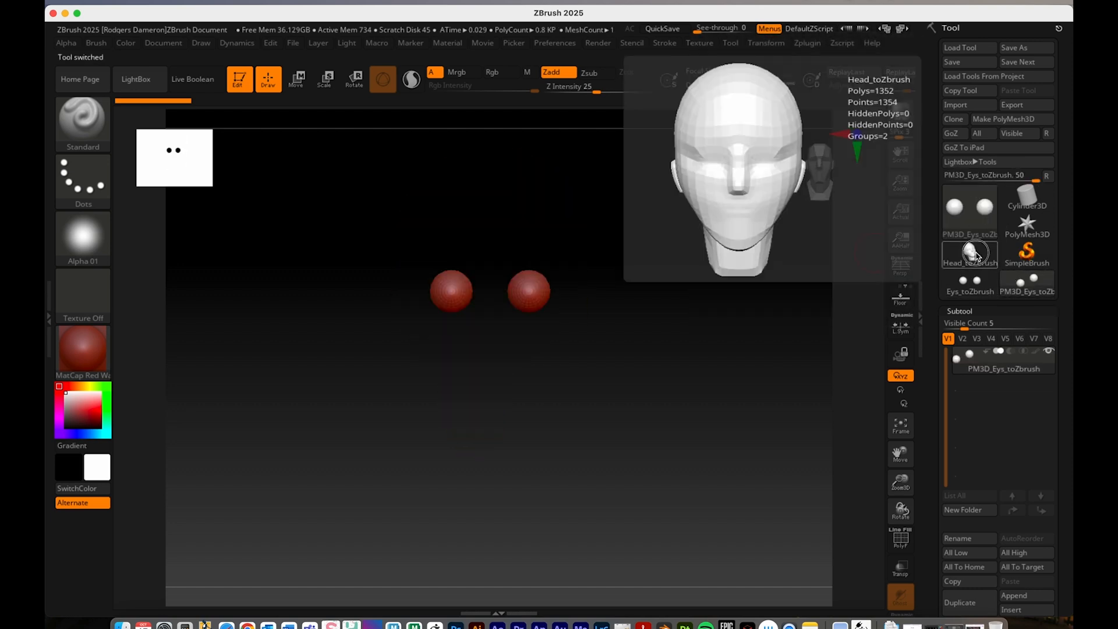
left_click(978, 254)
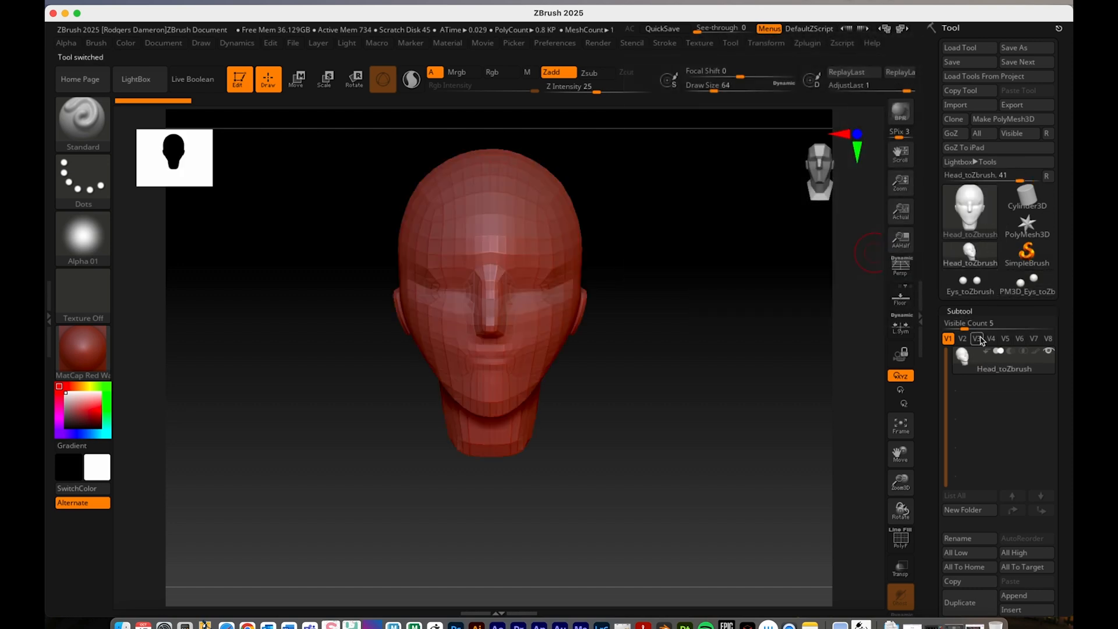
mouse_move(988, 360)
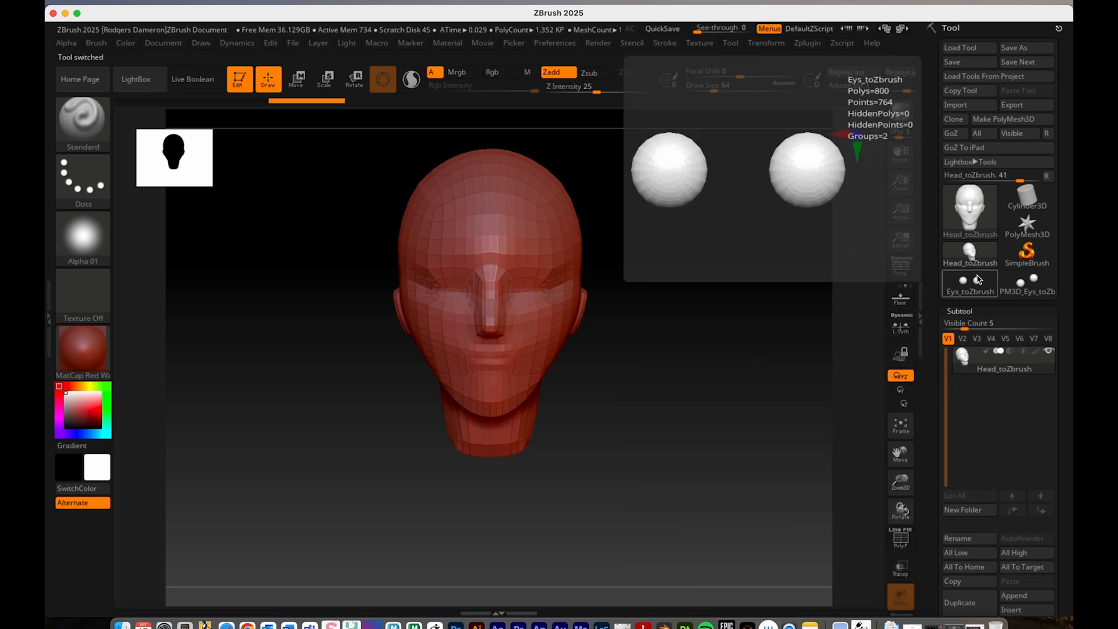
left_click(973, 257)
mouse_move(983, 260)
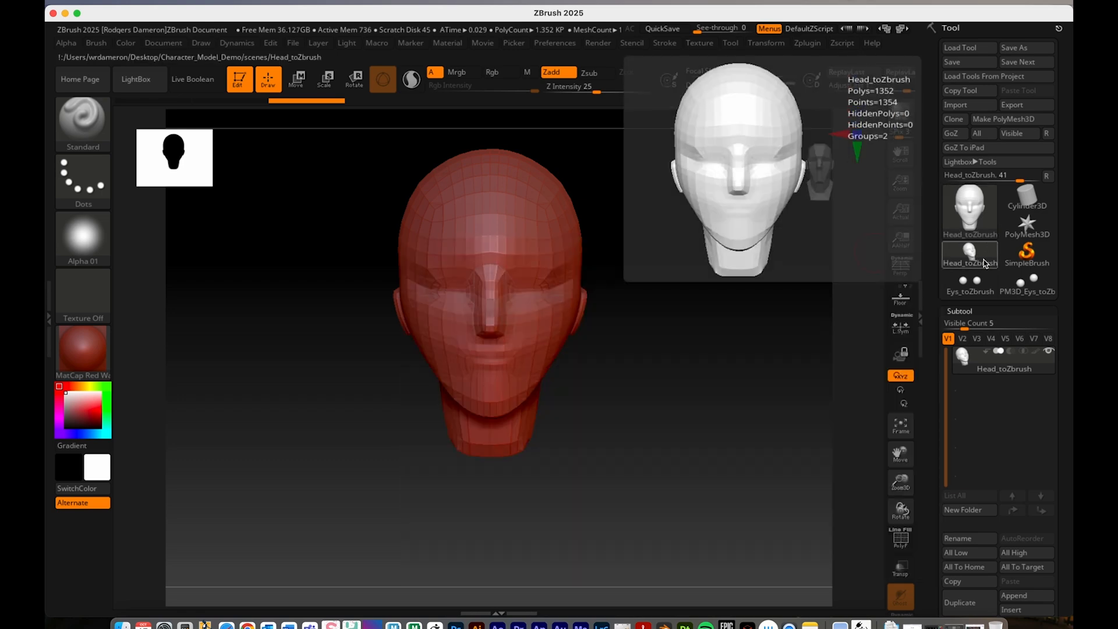
Step: Append the PM3D_Eys_toZbrush mesh to the head as a second subtool
left_click_drag(936, 318, 930, 234)
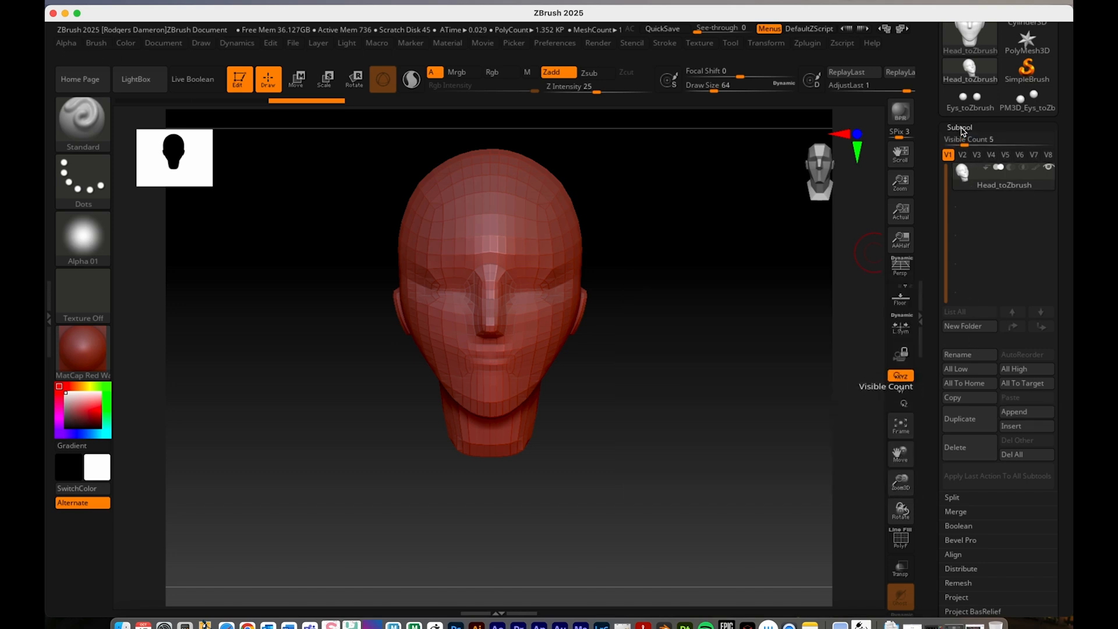
left_click(1026, 413)
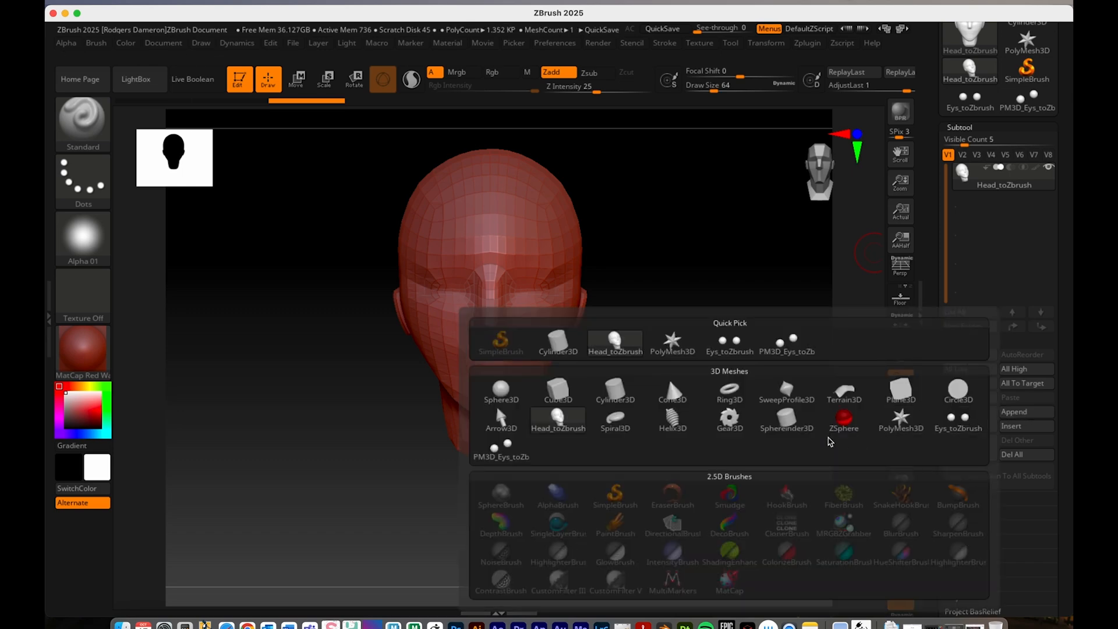
mouse_move(504, 458)
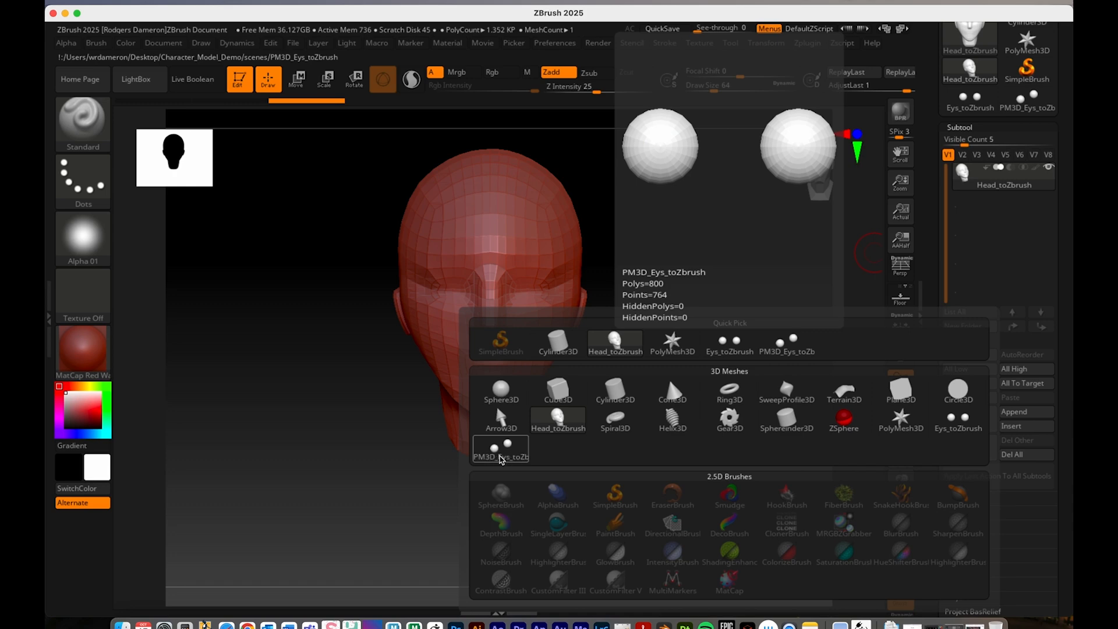
left_click(499, 458)
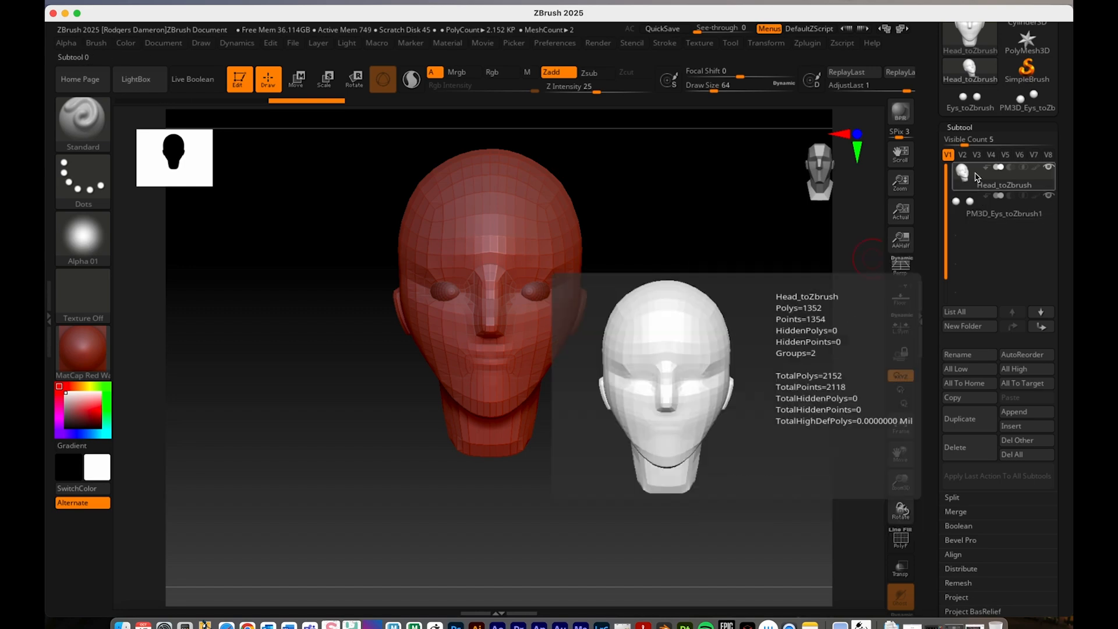
Step: Try a Standard brush stroke on the head's forehead and undo it
mouse_move(1026, 187)
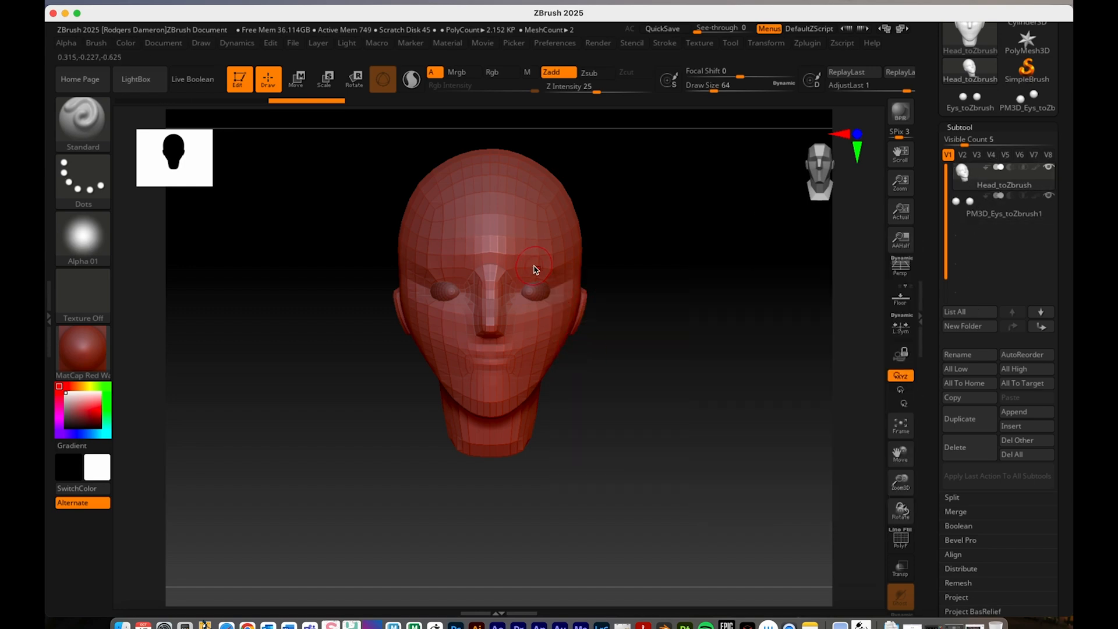
mouse_move(535, 269)
left_mouse_down()
mouse_move(499, 229)
mouse_move(486, 186)
mouse_move(495, 200)
left_mouse_up()
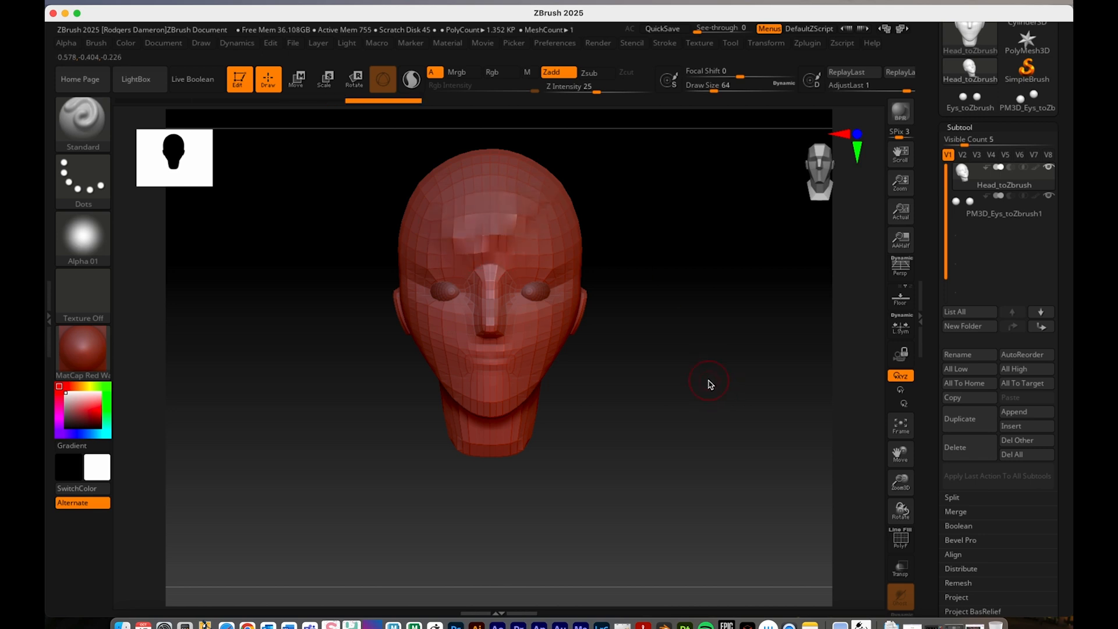
key("super+z")
mouse_move(694, 398)
left_mouse_down()
mouse_move(646, 395)
mouse_move(716, 394)
mouse_move(646, 407)
mouse_move(653, 384)
left_mouse_up()
key("super+z")
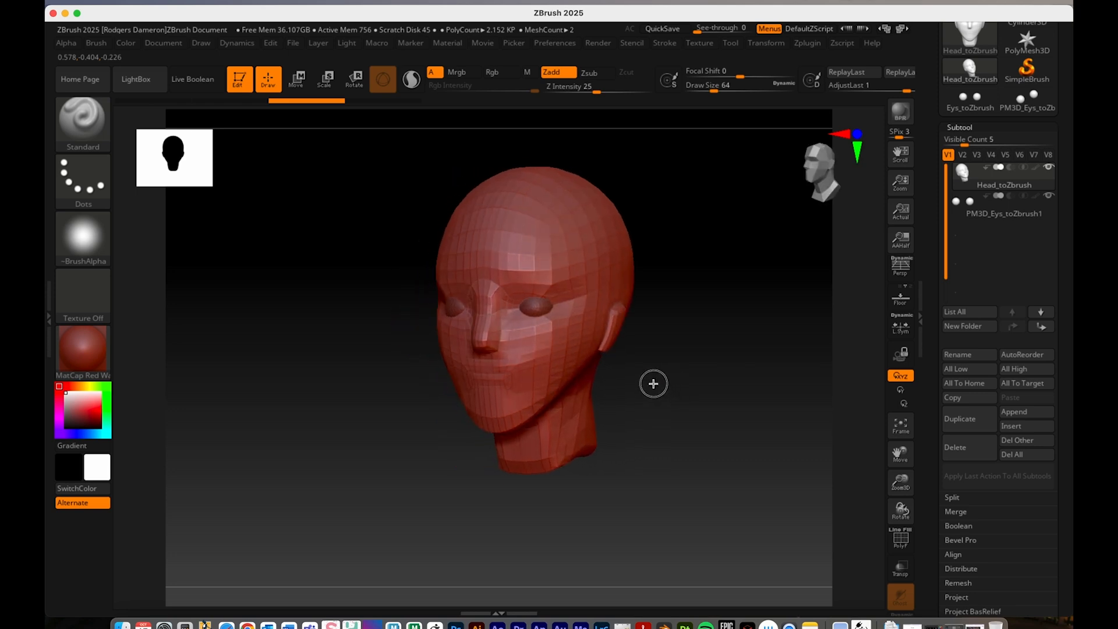
Step: Compare the head with perspective on and off from several angles, and leave perspective turned on
left_click(906, 265)
mouse_move(774, 417)
left_mouse_down()
mouse_move(744, 414)
mouse_move(753, 411)
left_mouse_up()
left_click_drag(647, 344, 676, 382)
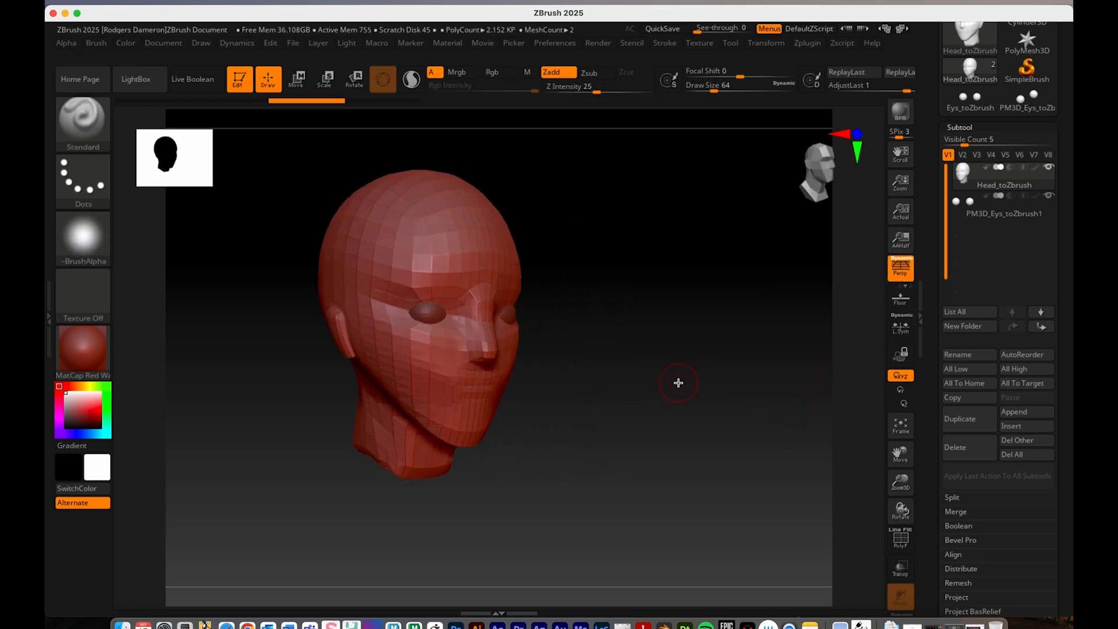
left_click(900, 267)
left_click_drag(763, 333, 708, 396)
left_click(914, 262)
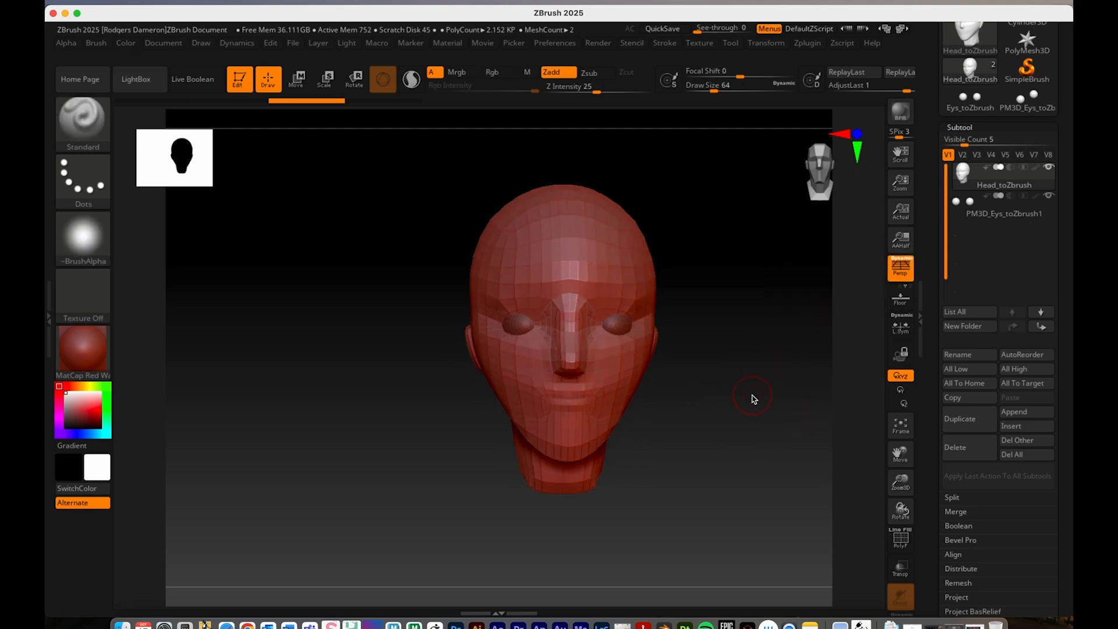
Step: Examine the head and the fit of the eyes from different distances and angles, framing the model in between
scroll(747, 386, "up", 3)
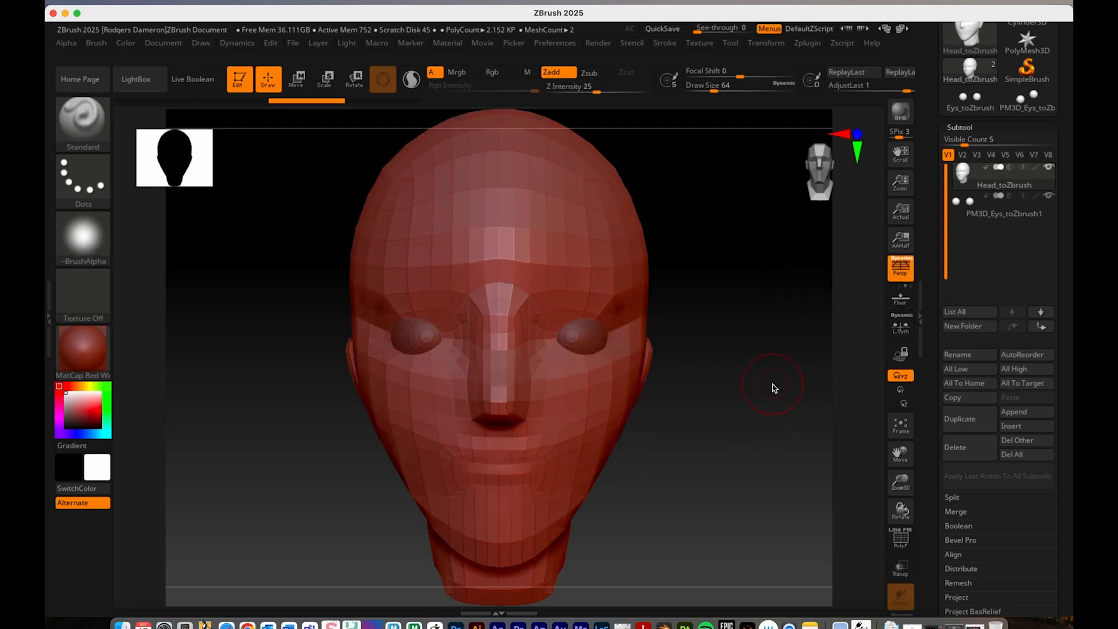
left_click_drag(745, 416, 713, 399, "alt")
right_click_drag(714, 399, 682, 387, "ctrl")
mouse_move(664, 405)
left_mouse_down("alt")
mouse_move(680, 432)
mouse_move(665, 414)
mouse_move(719, 454)
mouse_move(574, 417)
mouse_move(726, 431)
mouse_move(716, 404)
left_mouse_up("alt")
mouse_move(721, 404)
right_mouse_down("ctrl")
mouse_move(608, 390)
mouse_move(666, 390)
right_mouse_up("ctrl")
left_click_drag(665, 307, 658, 367, "alt")
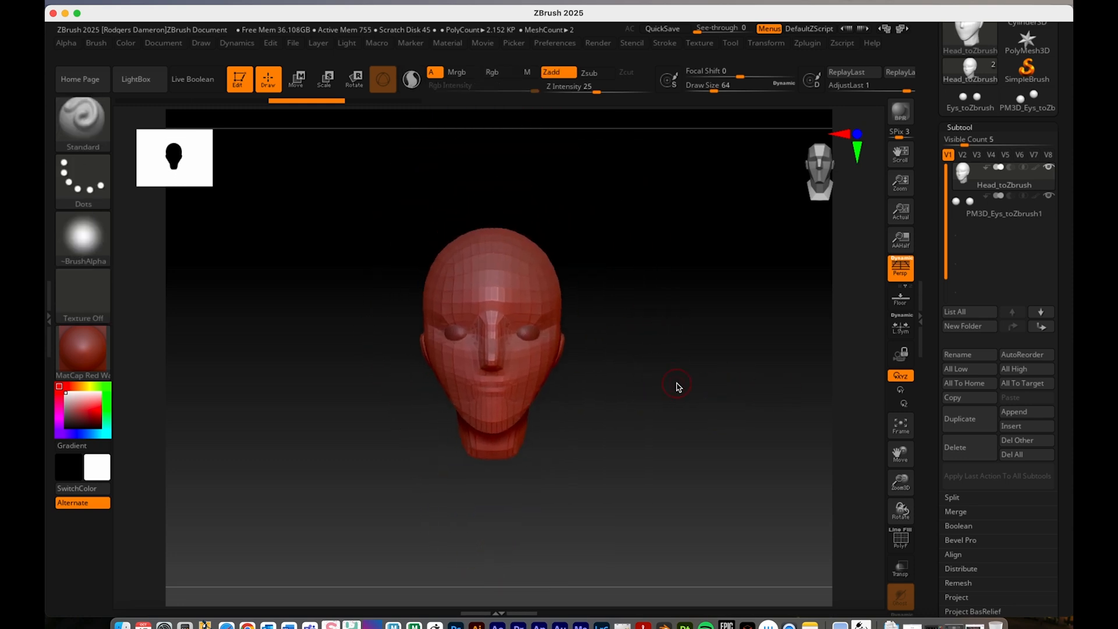
key("f")
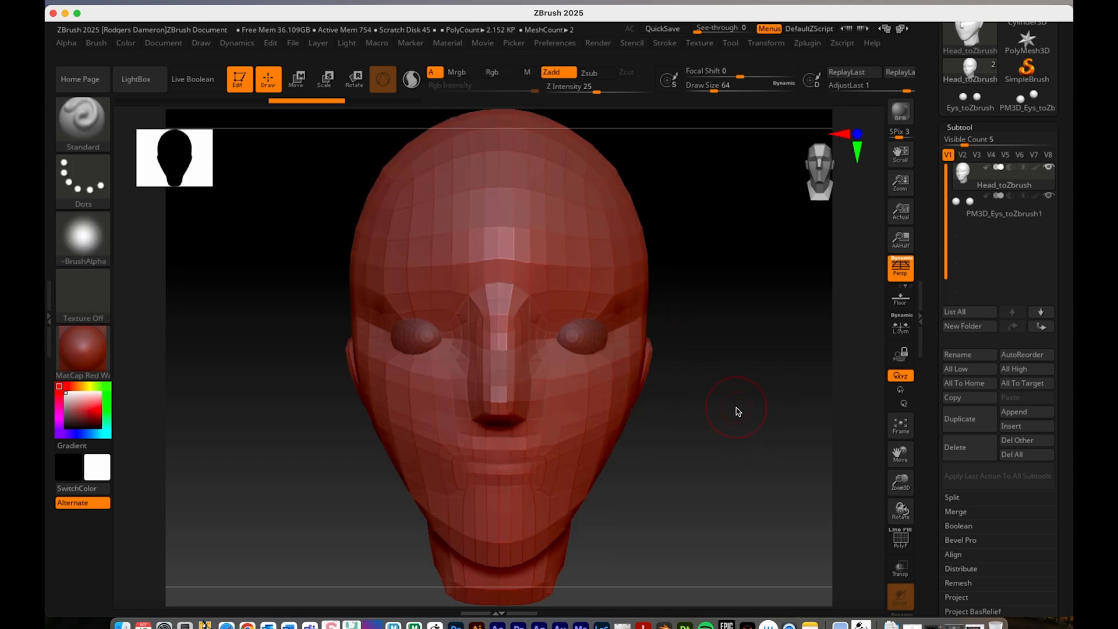
left_click_drag(736, 410, 696, 409)
key("f")
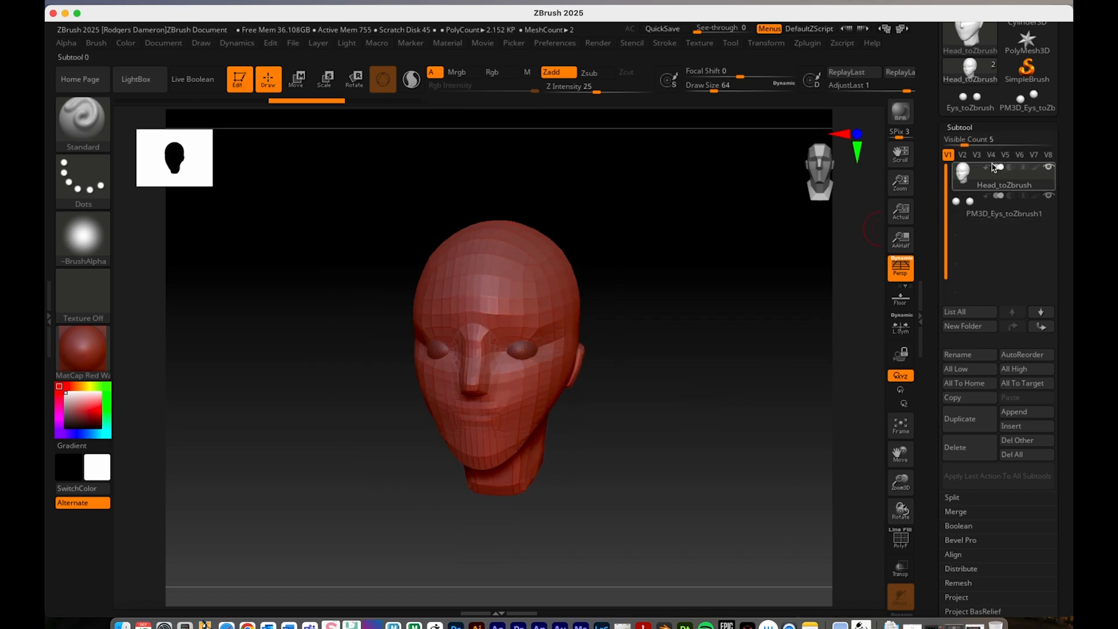
mouse_move(969, 171)
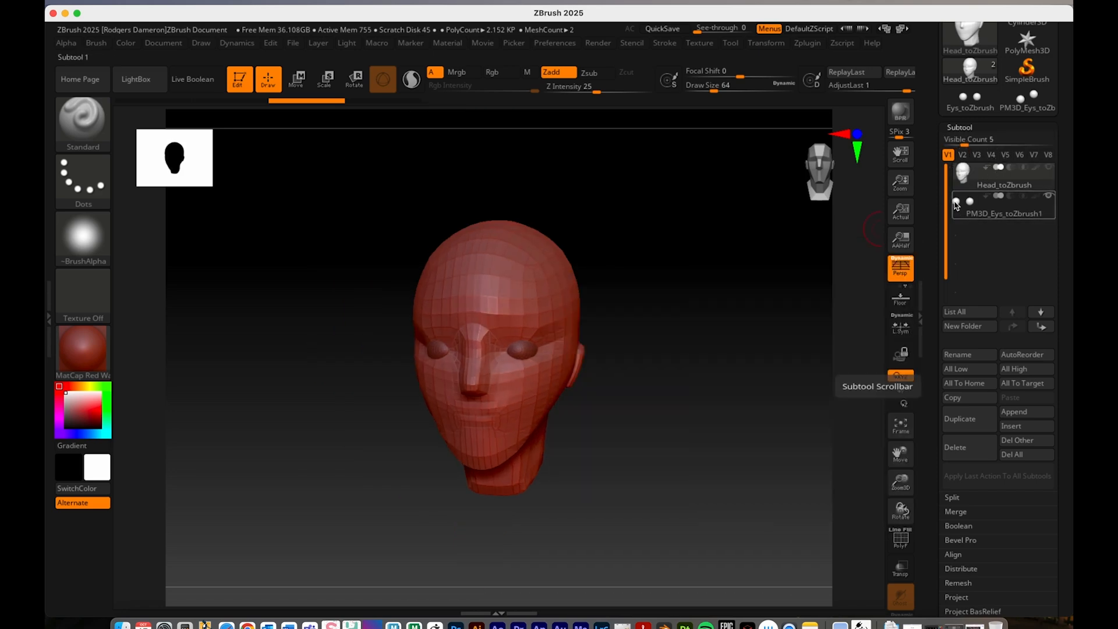
Step: Divide the head's geometry up to subdivision level 3, keeping smoothing on
left_click(961, 128)
left_click(927, 170)
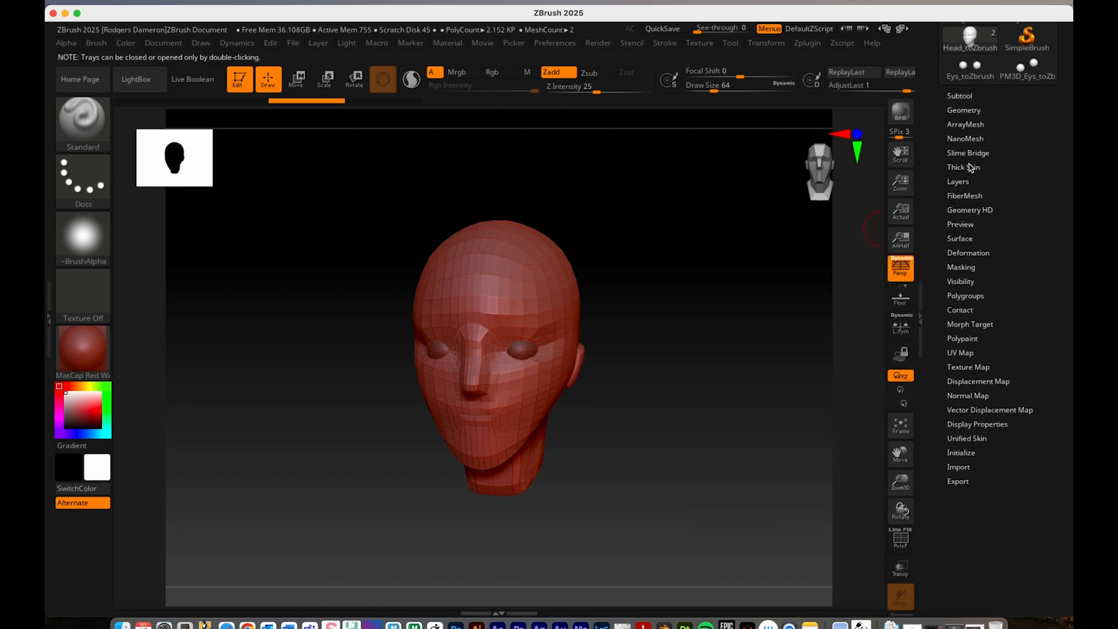
left_click(962, 110)
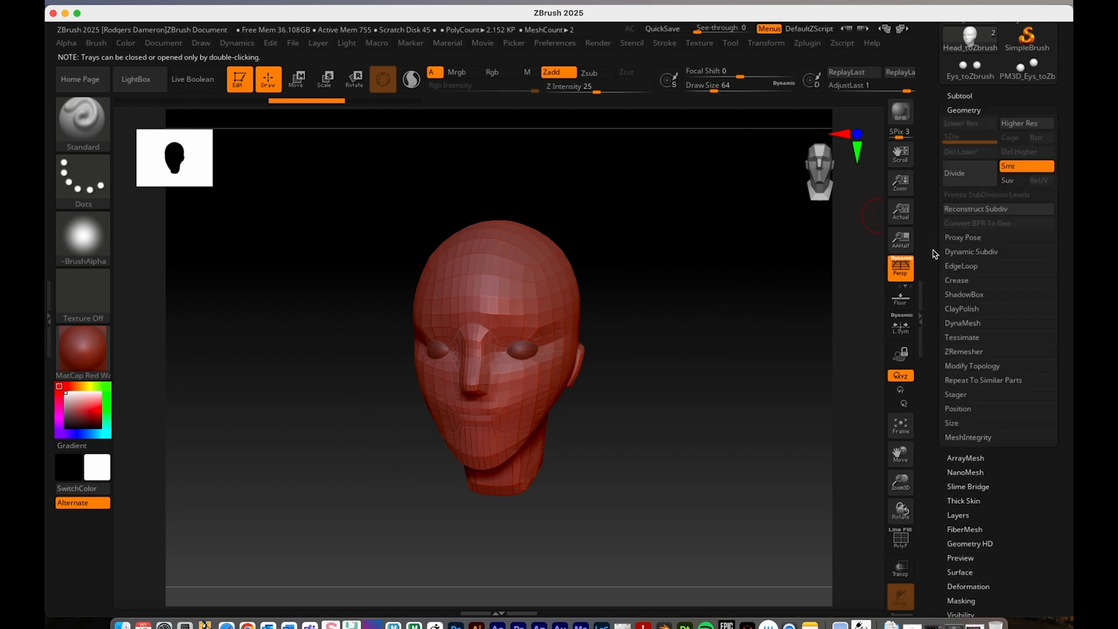
left_click_drag(664, 337, 651, 357)
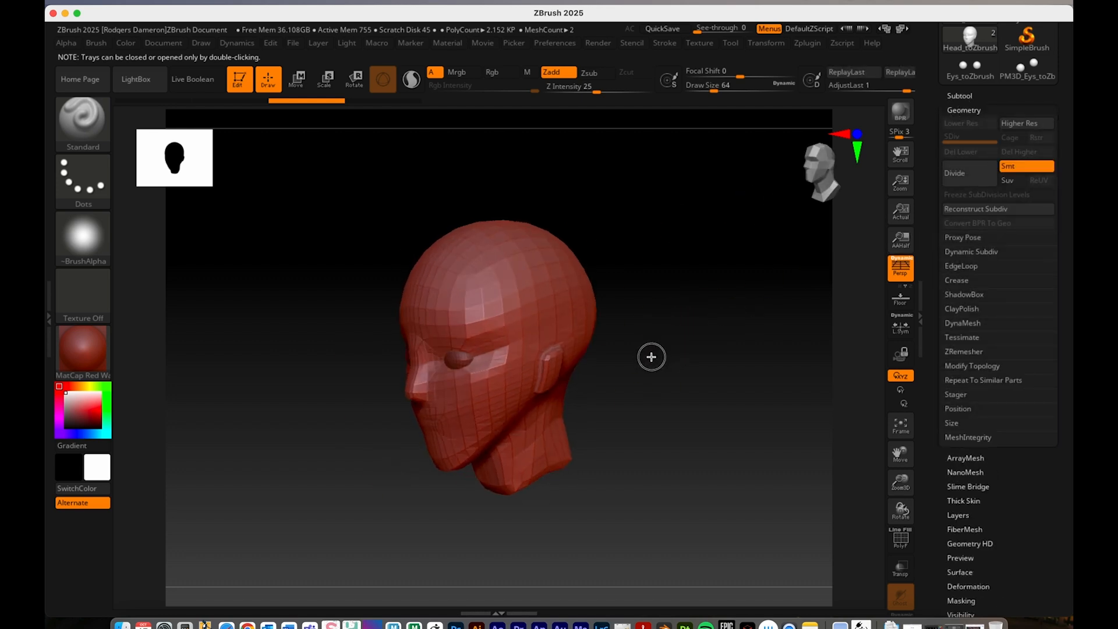
left_click(969, 184)
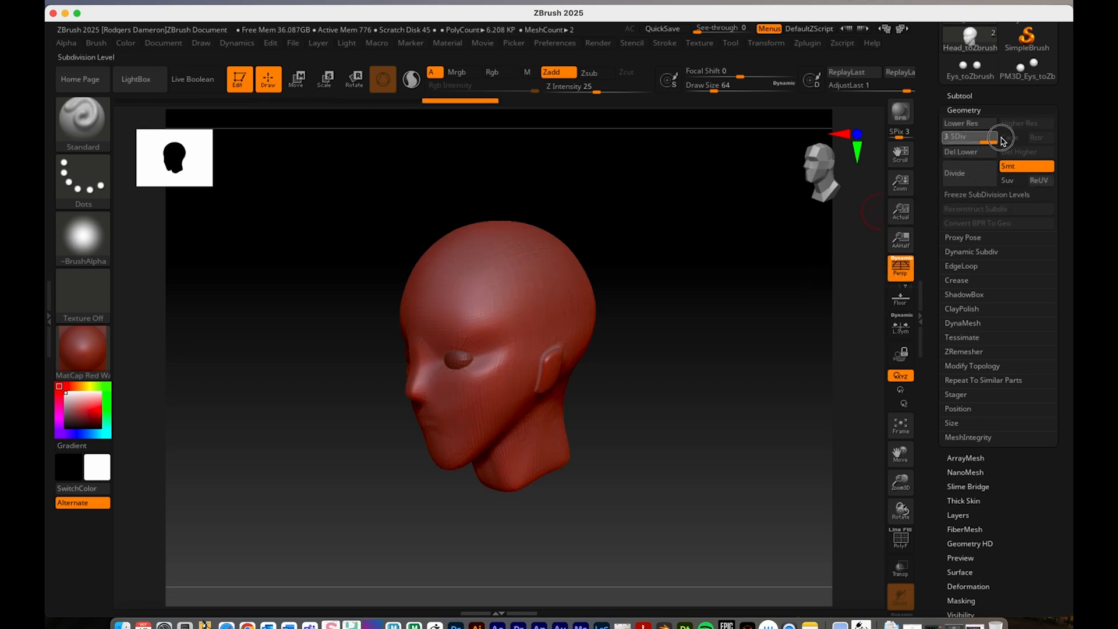
mouse_move(679, 334)
left_mouse_down()
mouse_move(651, 372)
mouse_move(664, 367)
left_mouse_up()
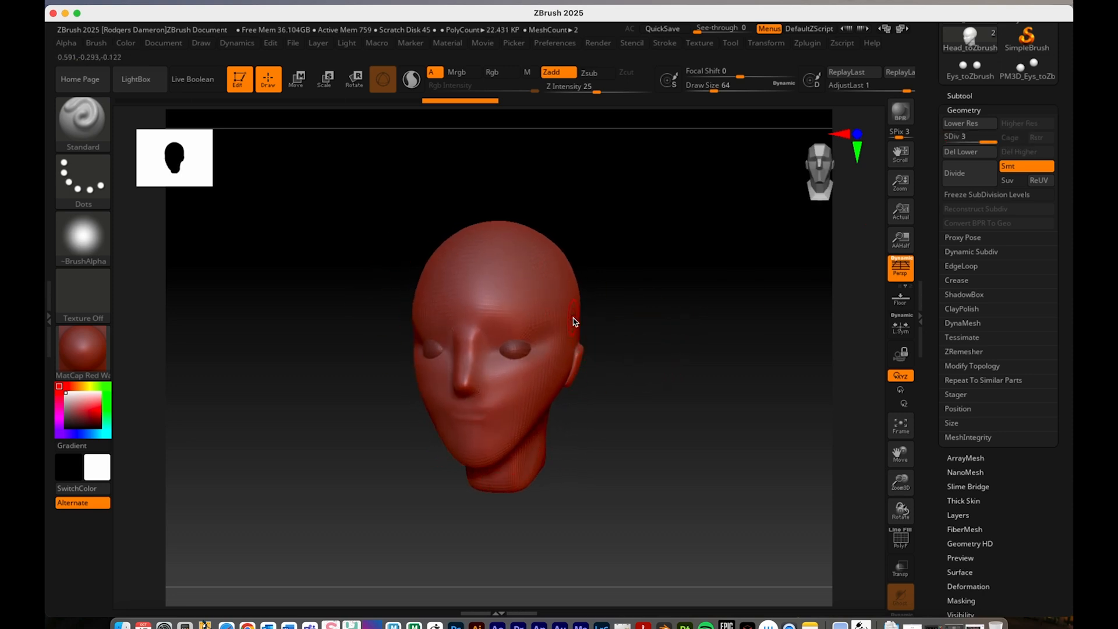
Step: Enlarge the Standard brush's draw size to about 104
key("space")
left_click_drag(575, 320, 582, 323)
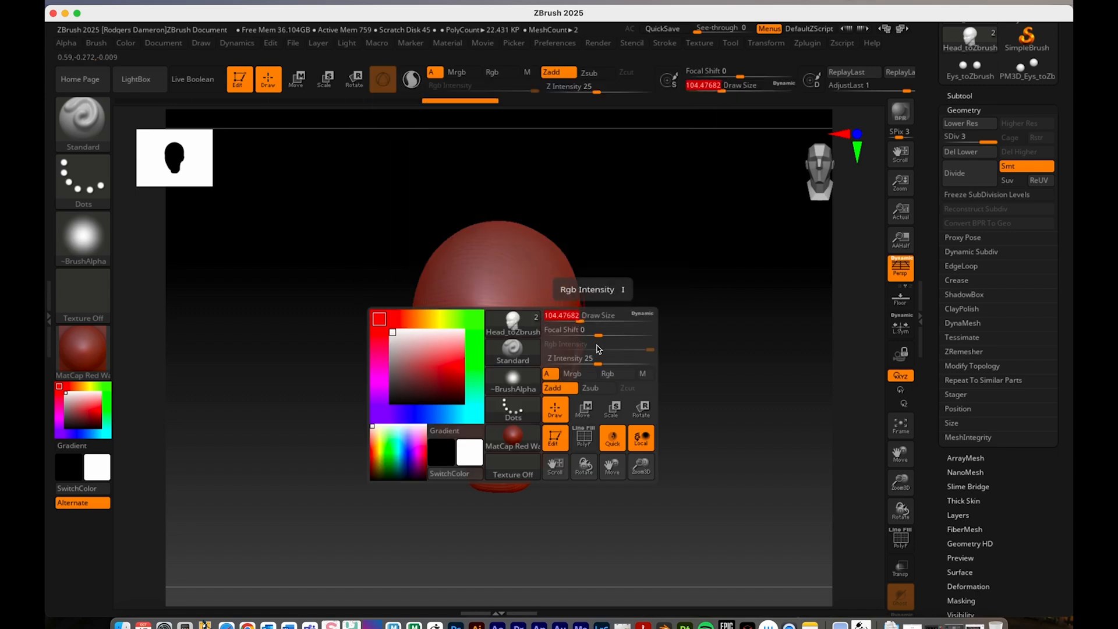
left_click(513, 351)
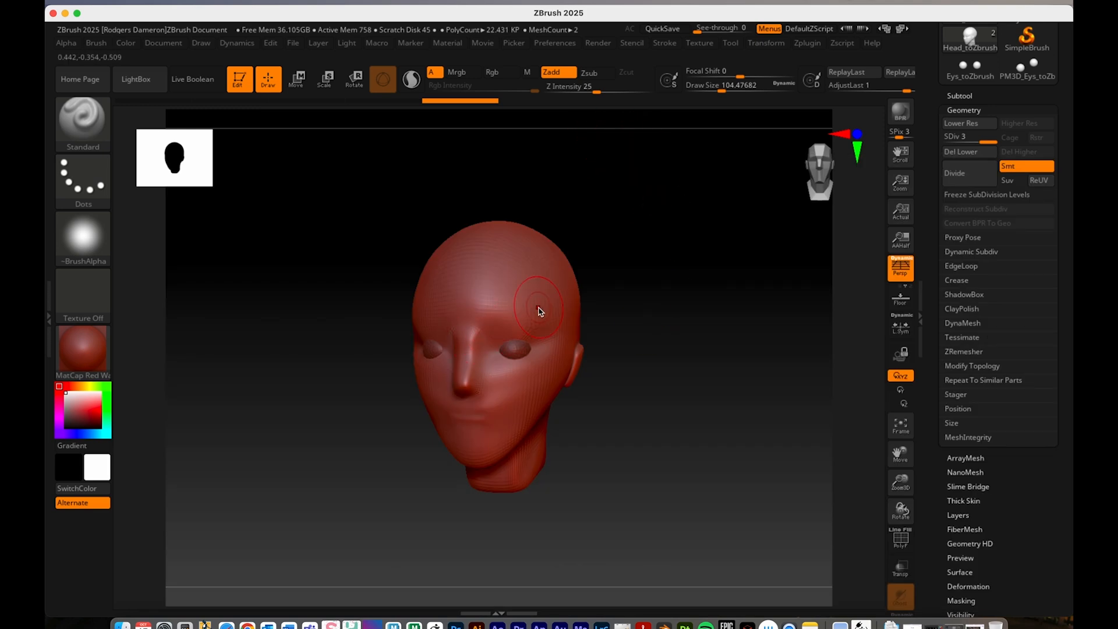
Step: Try a one-sided Standard brush stroke on the subdivided head's brow and undo it
left_click_drag(667, 392, 669, 377, "shift")
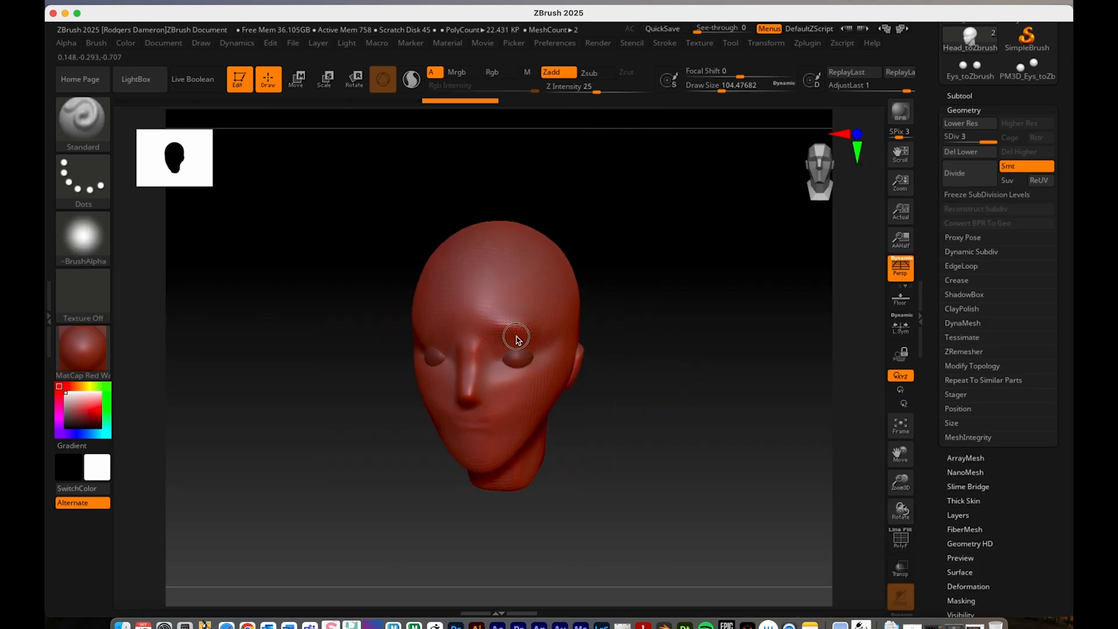
mouse_move(499, 285)
left_mouse_down()
mouse_move(462, 303)
mouse_move(490, 317)
left_mouse_up()
key("super+z")
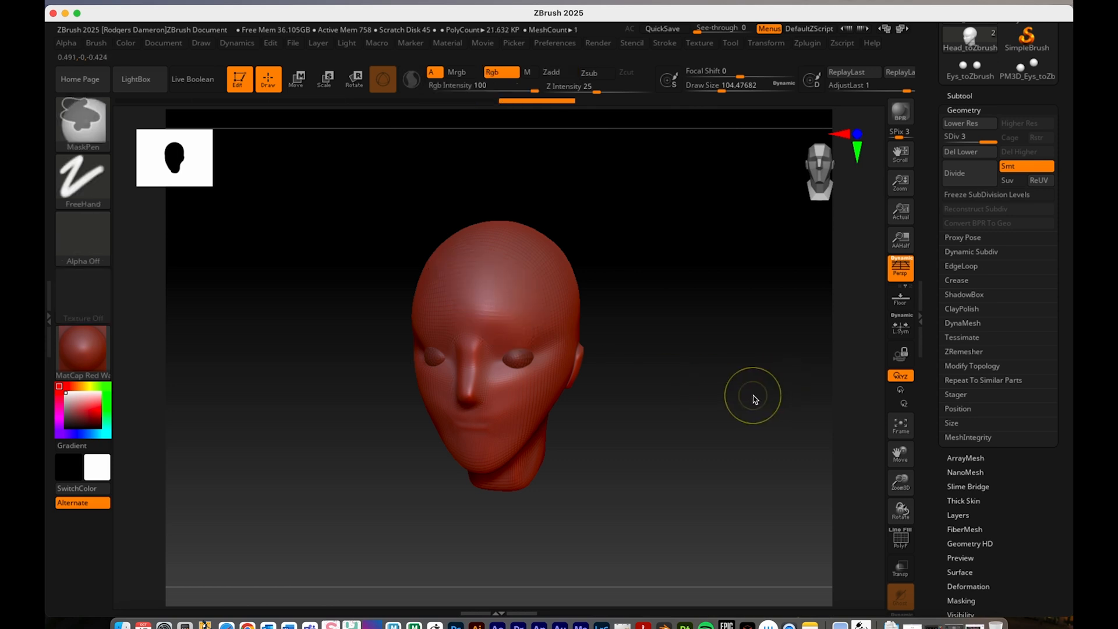
Step: Activate symmetry so that brush strokes mirror across both halves of the face
left_click_drag(673, 411, 674, 396, "shift")
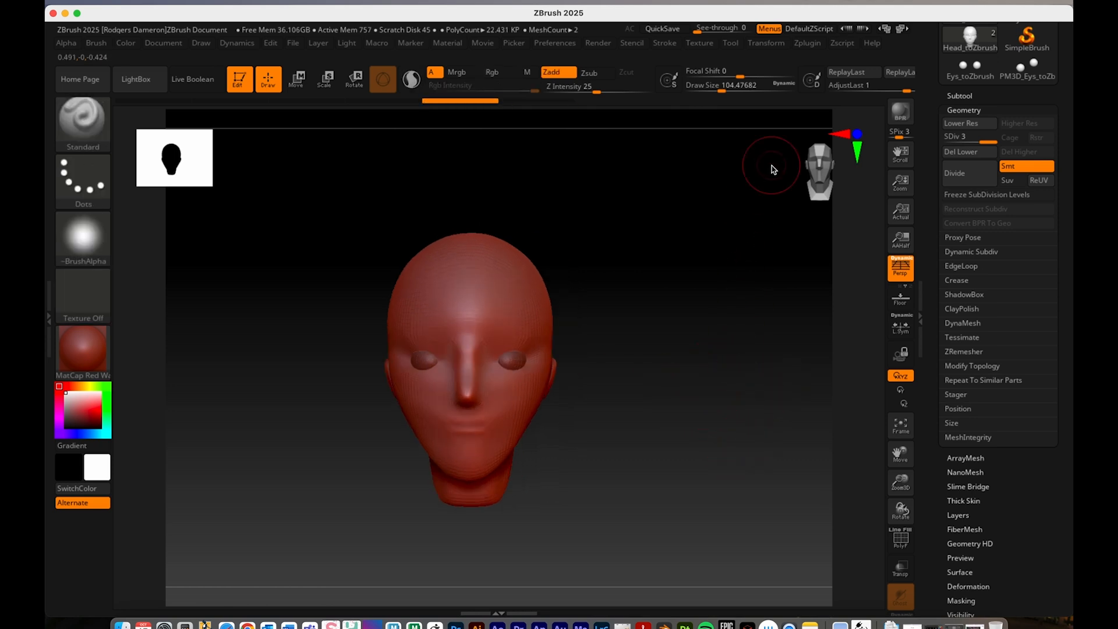
left_click(764, 46)
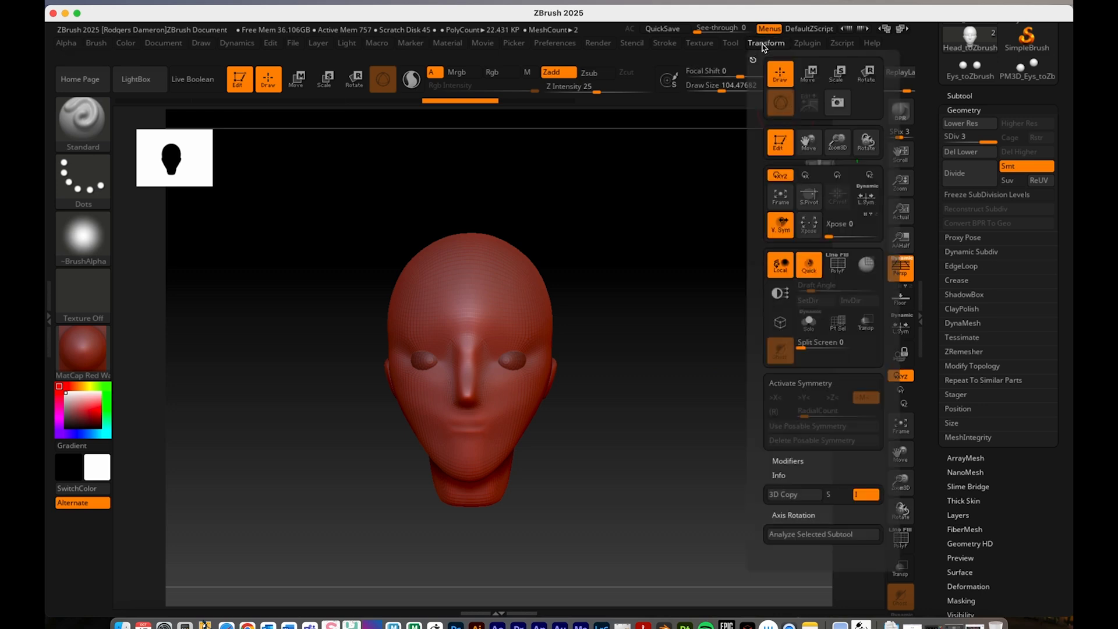
left_click(799, 383)
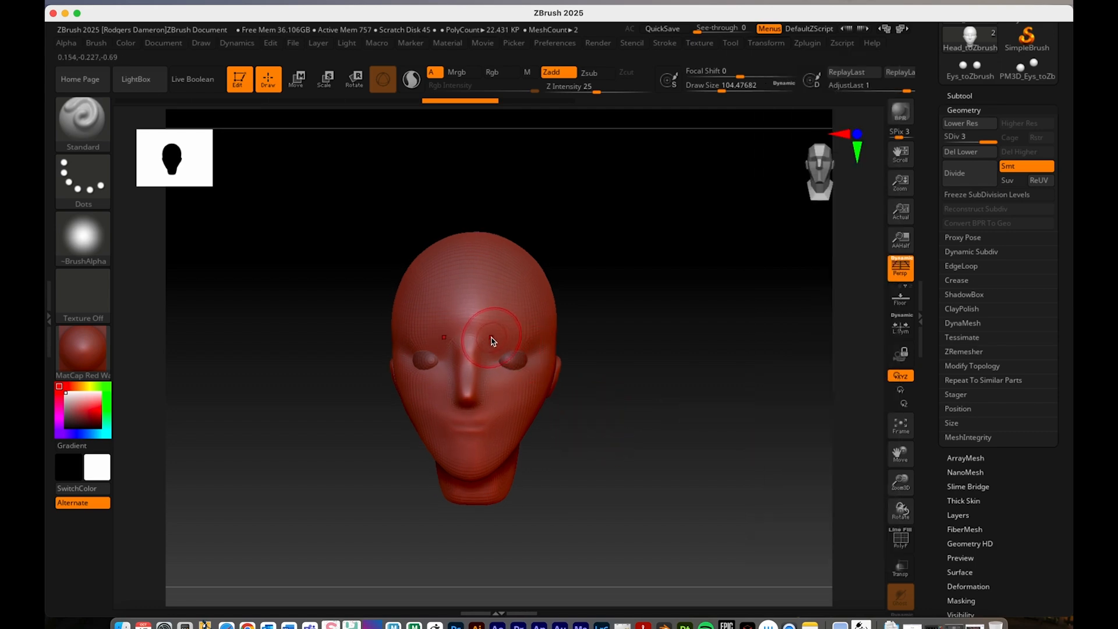
Step: Build up mirrored brow ridges above both eyes with the Standard brush, comparing the head with and without them
mouse_move(474, 327)
left_mouse_down()
mouse_move(545, 331)
mouse_move(492, 342)
mouse_move(506, 338)
left_mouse_up()
left_click_drag(664, 434, 638, 444)
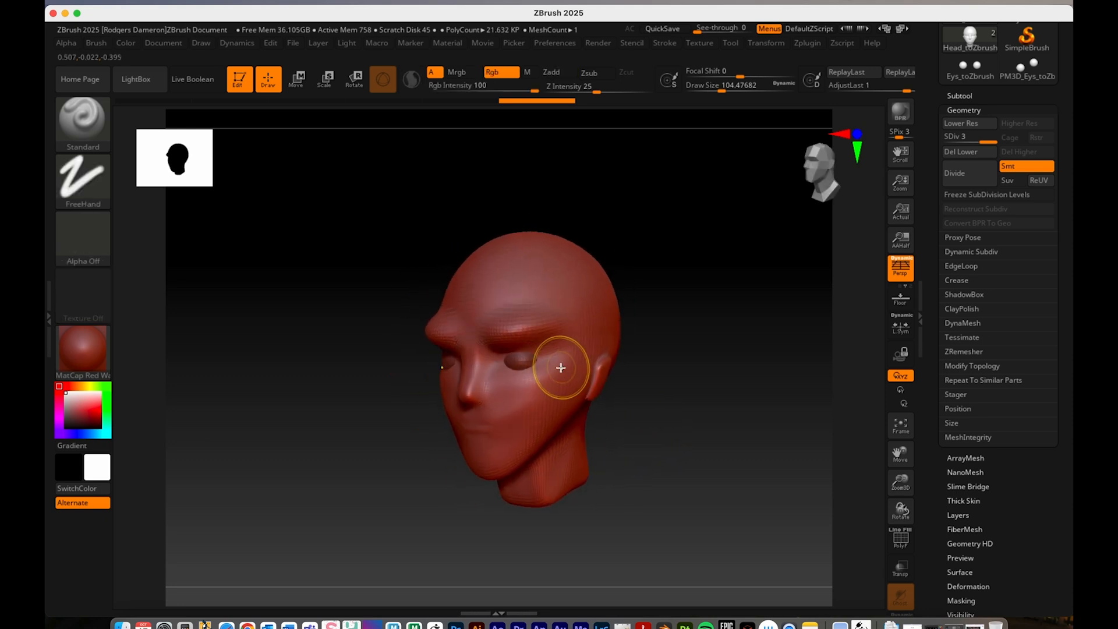
key("ctrl+z")
key("ctrl+shift+z")
left_click_drag(711, 457, 688, 455)
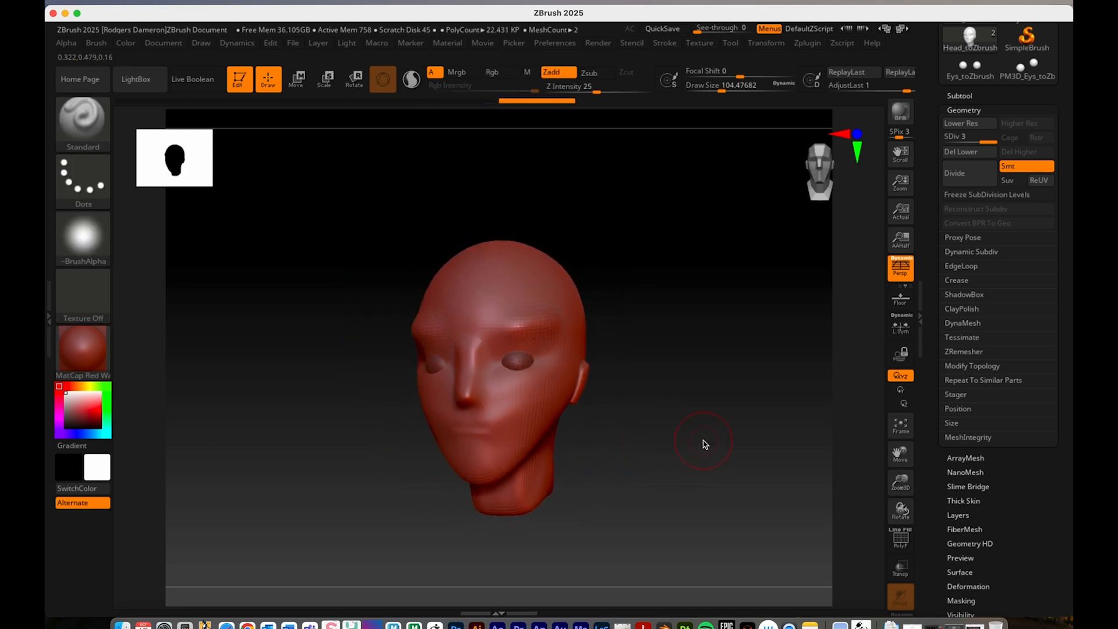